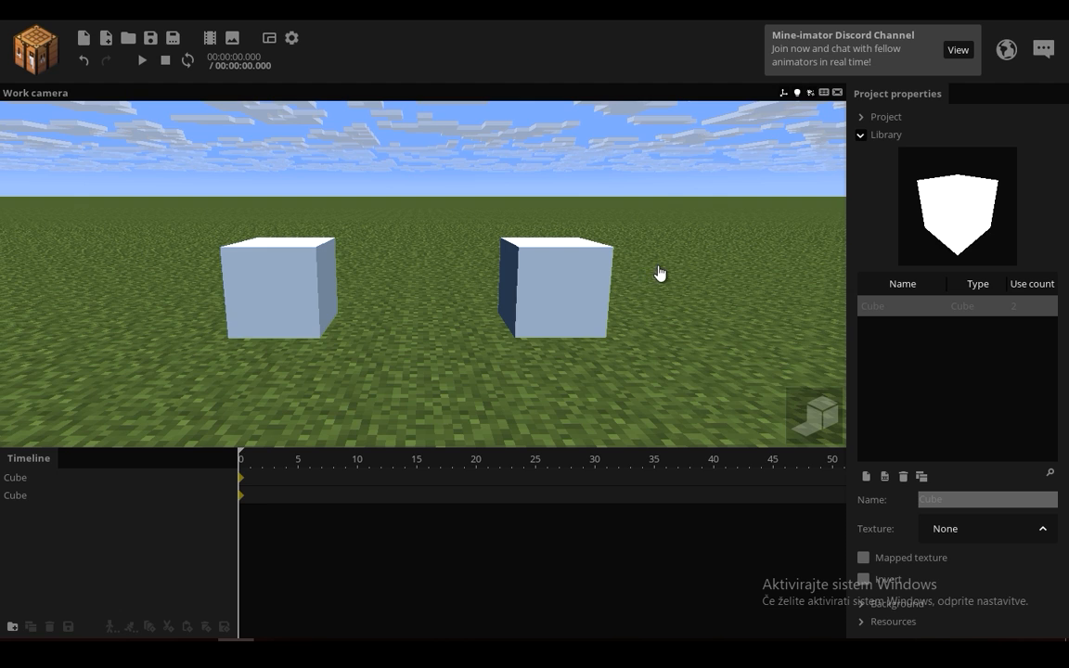
Step: Set the first cube as the second cube's parent in its hierarchy settings, and undo the parenting
left_click(20, 499)
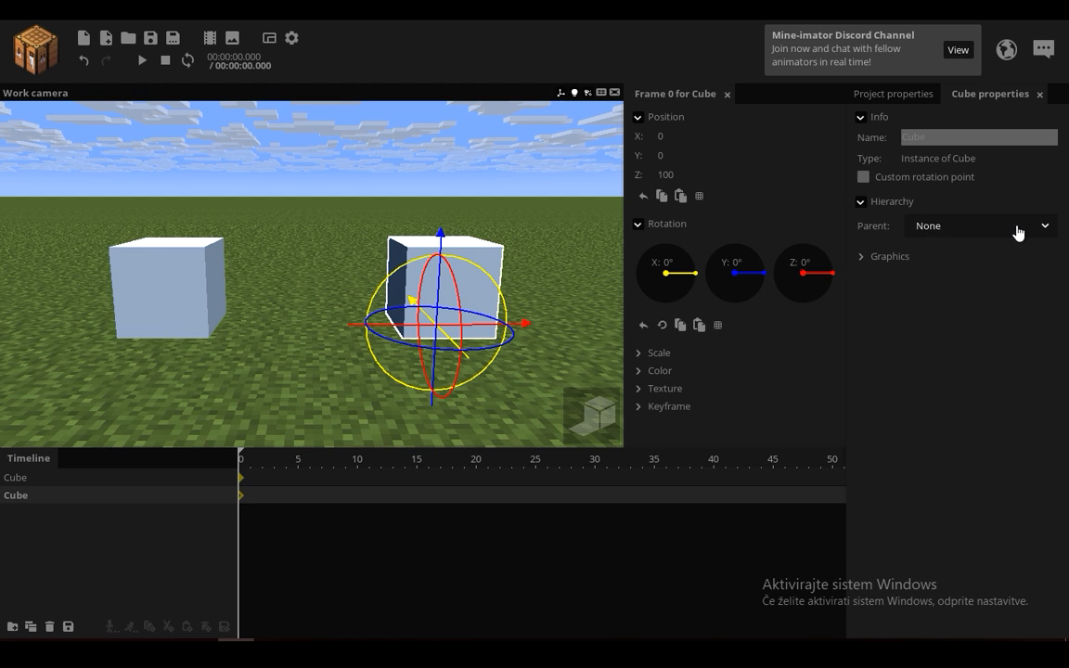
left_click(1019, 229)
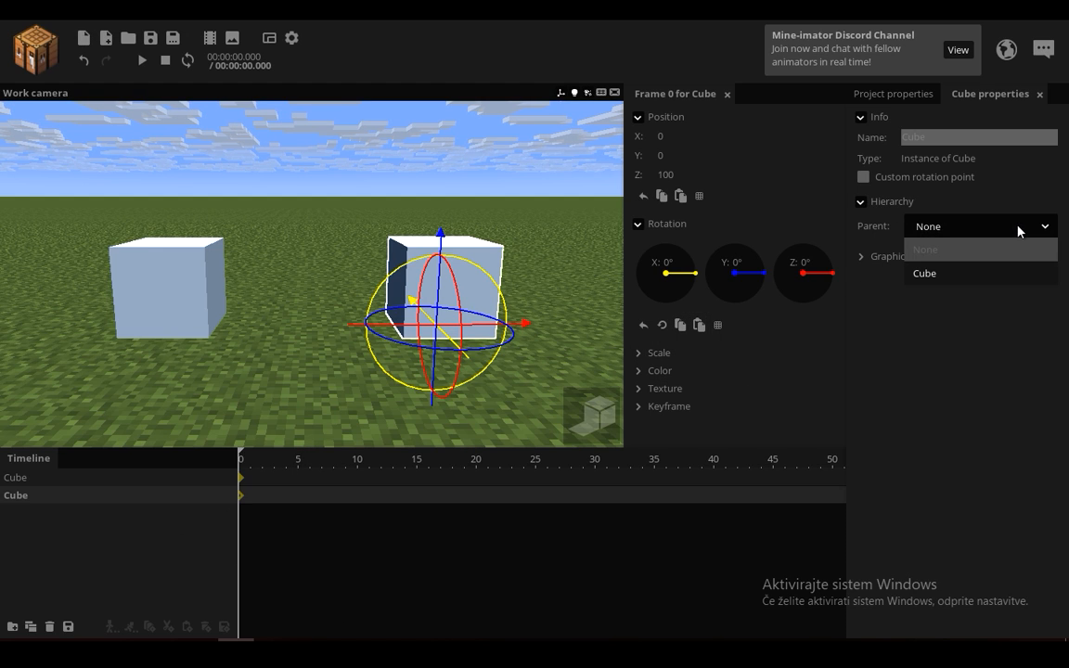
left_click(921, 276)
key("ctrl+z")
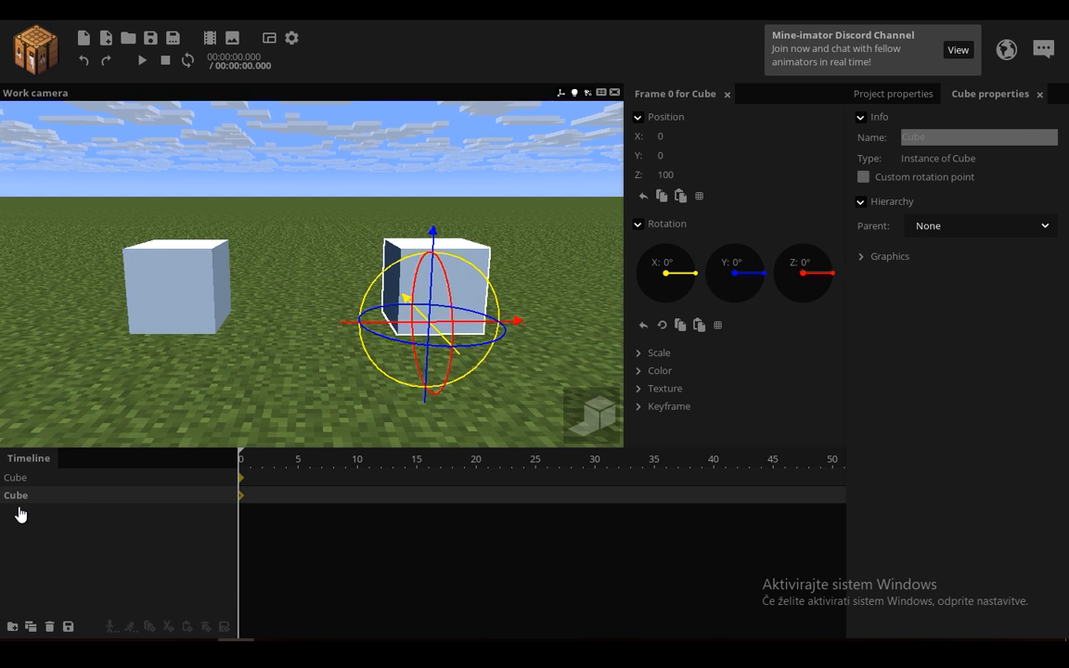
Step: Make the second cube a child of the first cube in the timeline and expand the parent's hierarchy
left_click_drag(13, 501, 21, 479)
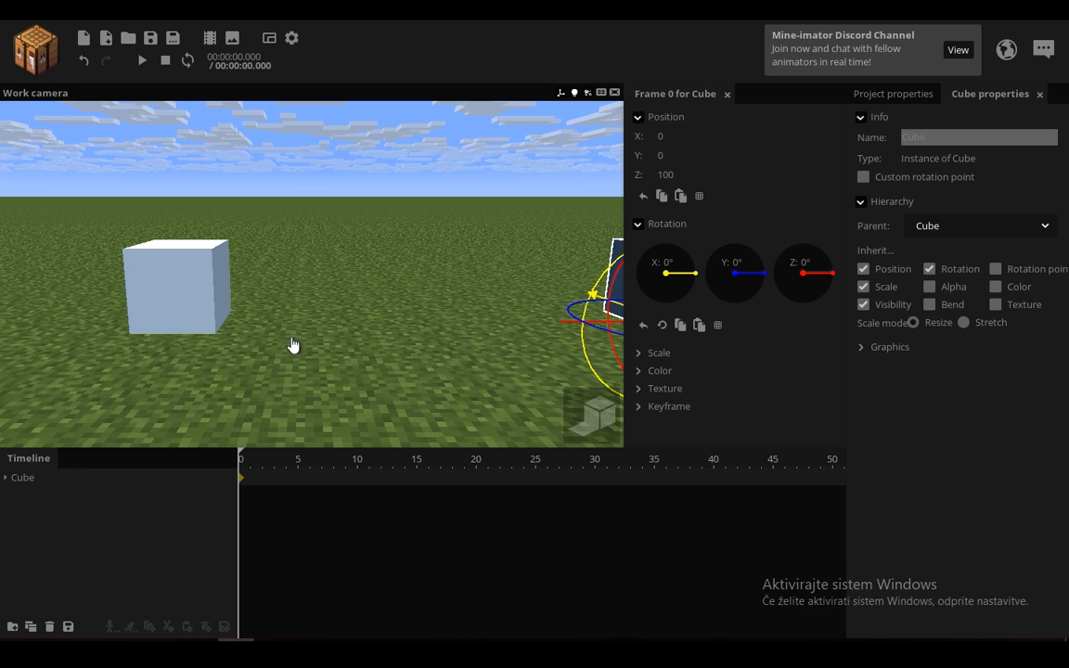
left_click(5, 477)
left_click_drag(264, 332, 208, 332)
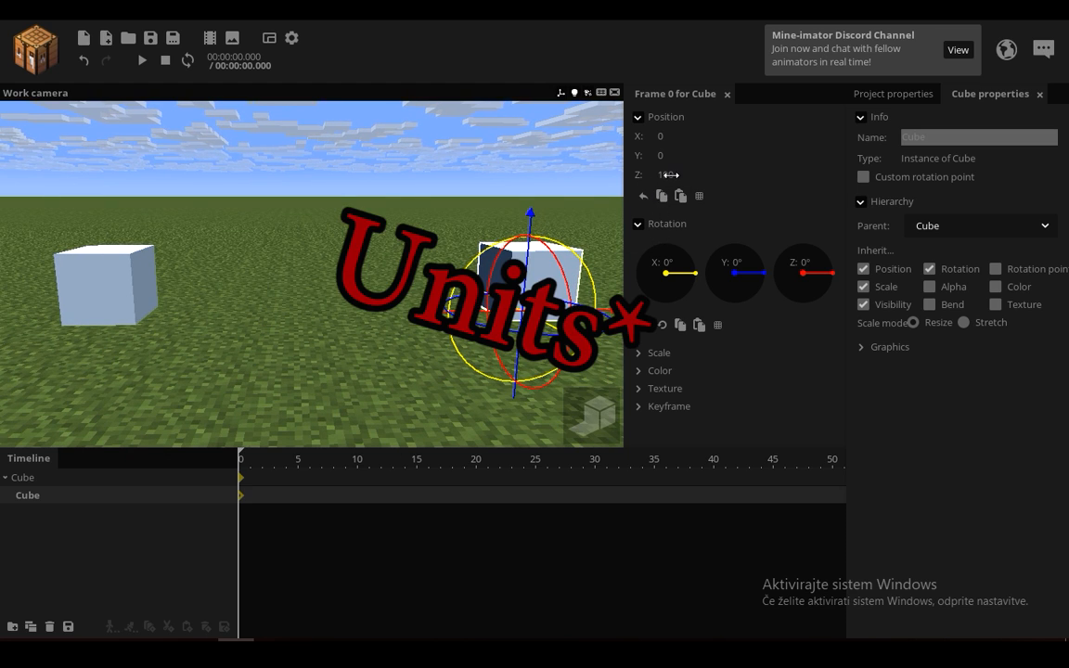
Step: Undo and redo the parenting repeatedly to compare the child cube's placement with and without a parent
left_click(84, 64)
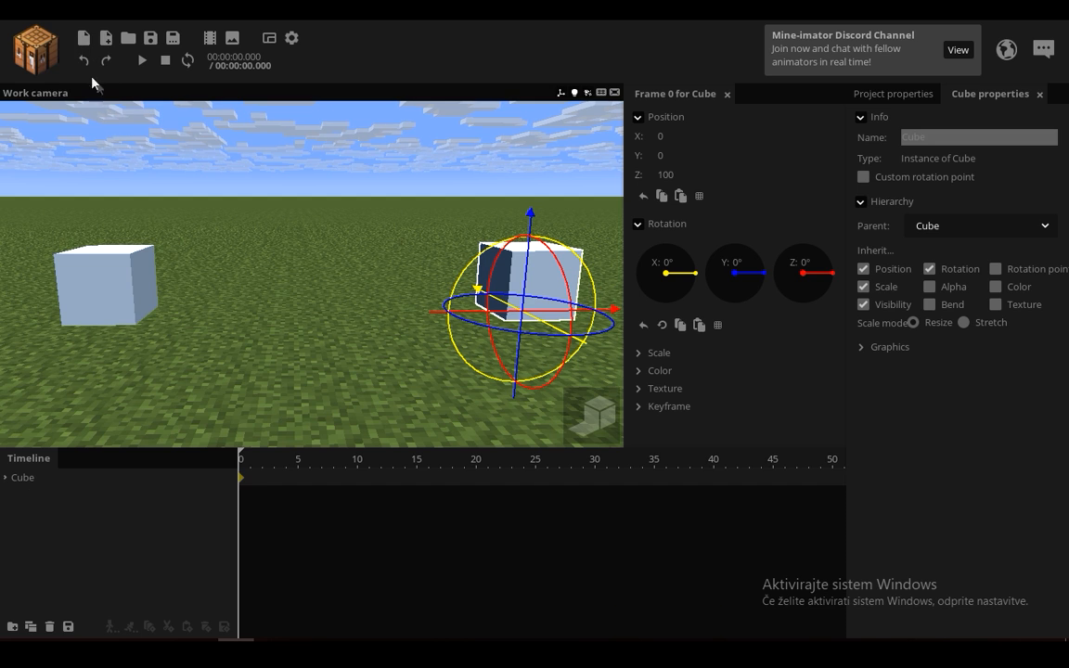
left_click(84, 63)
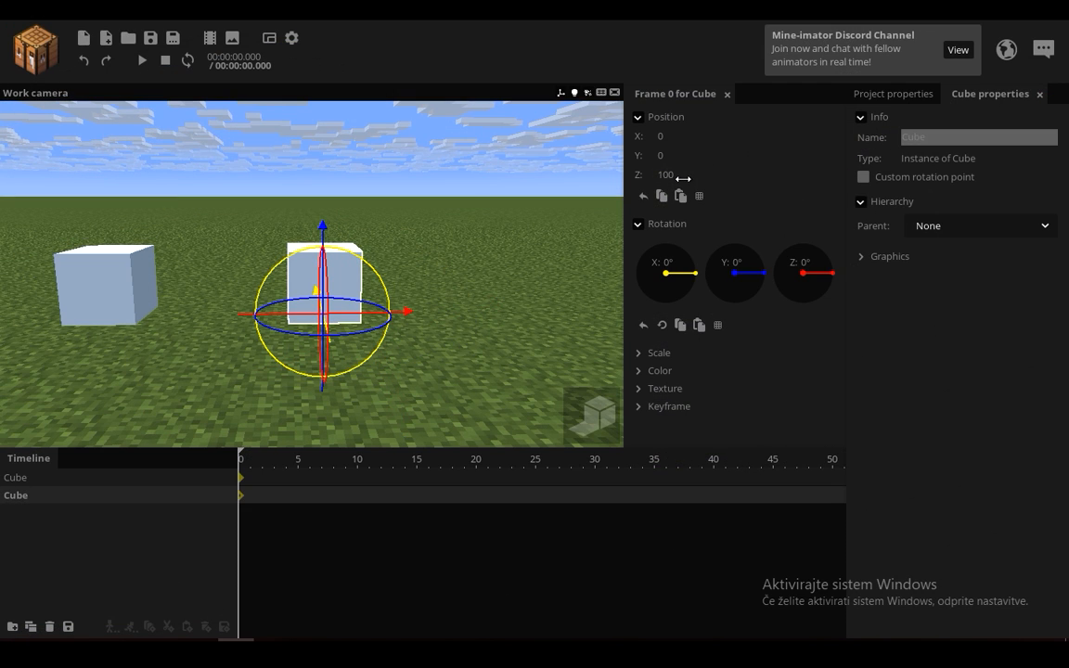
left_click(104, 65)
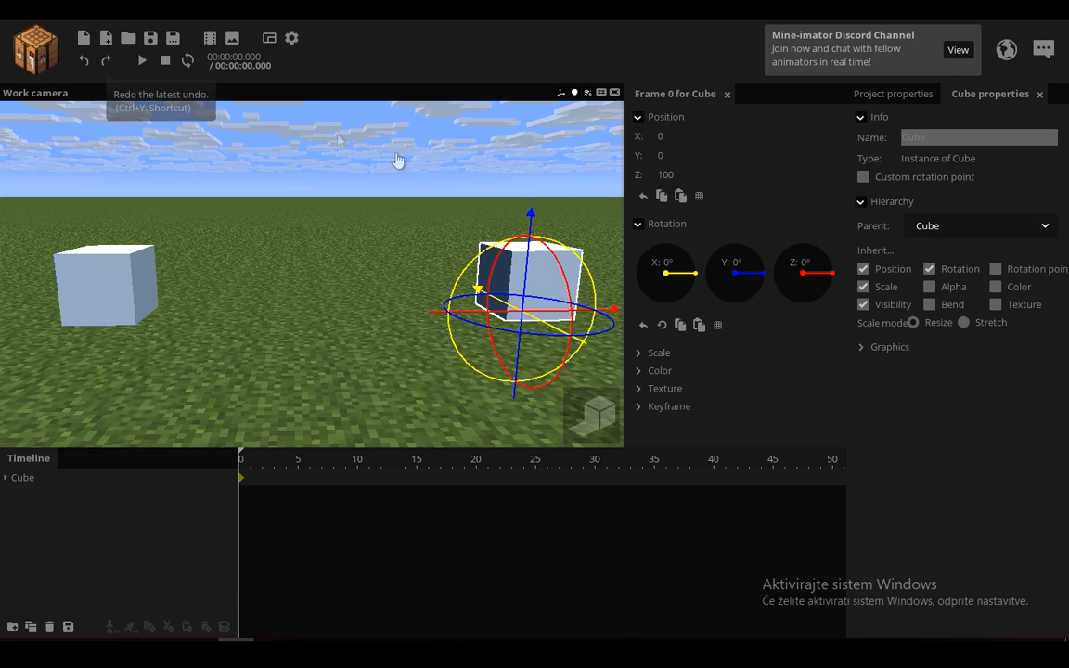
left_click(84, 67)
left_click(106, 65)
left_click(85, 64)
left_click(106, 65)
left_click(84, 63)
left_click(105, 65)
left_click(108, 72)
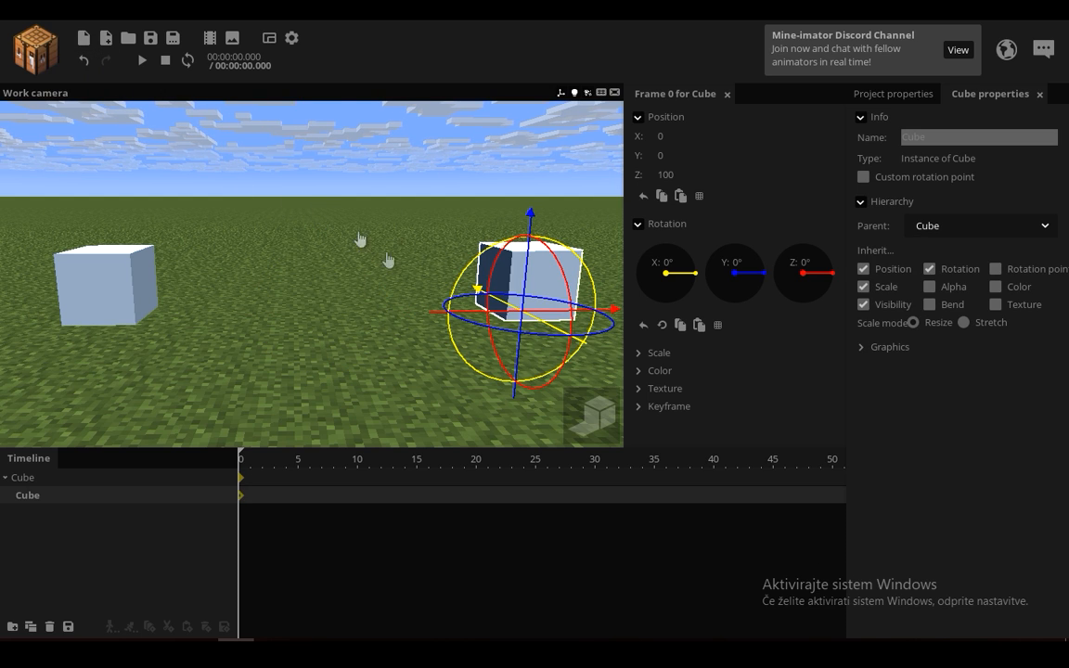
Step: Select the parent and child cubes in turn to compare their Z position values
left_click_drag(398, 278, 533, 276)
scroll(328, 277, "down", 2)
left_click_drag(327, 276, 213, 277)
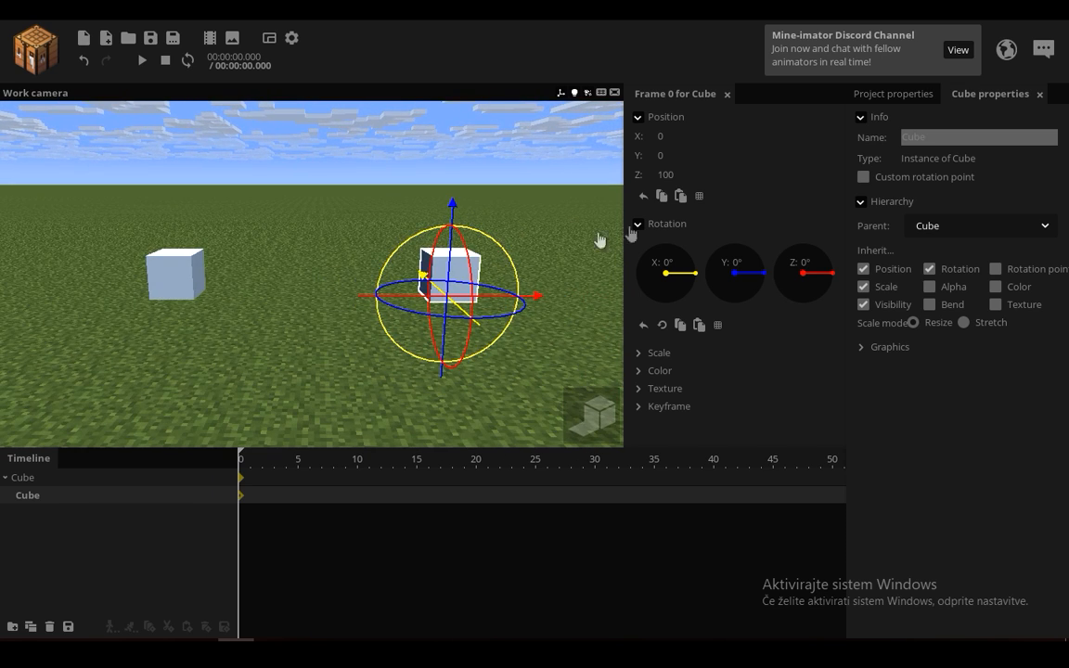
left_click(64, 478)
left_click_drag(323, 254, 243, 255)
left_click(59, 499)
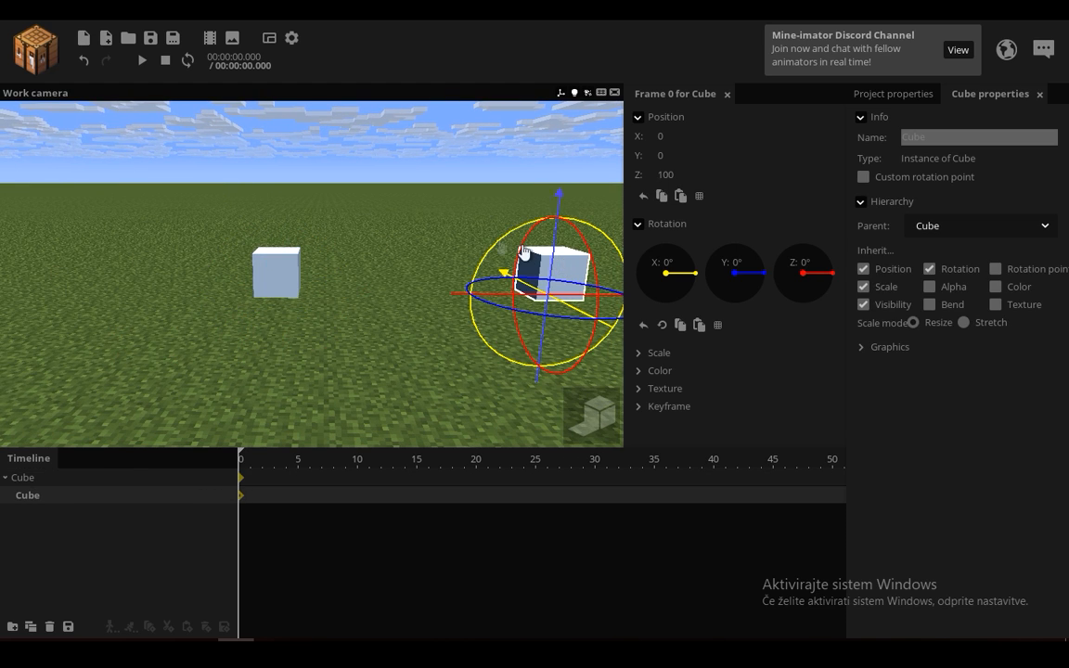
left_click(96, 479)
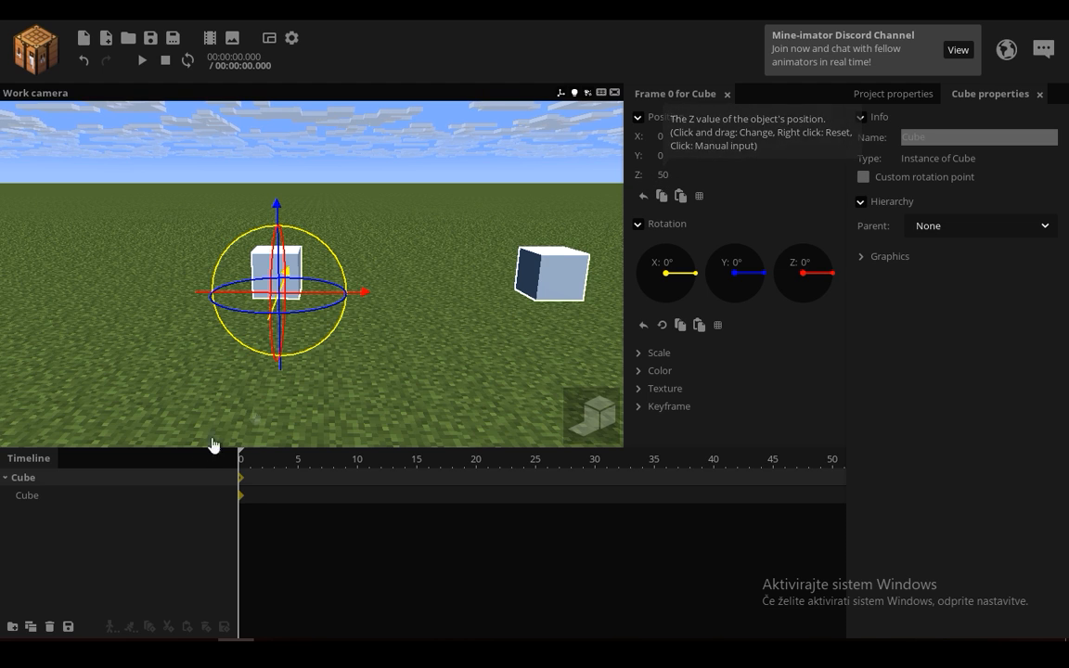
Step: Set the child cube's Z position to 50
left_click(85, 497)
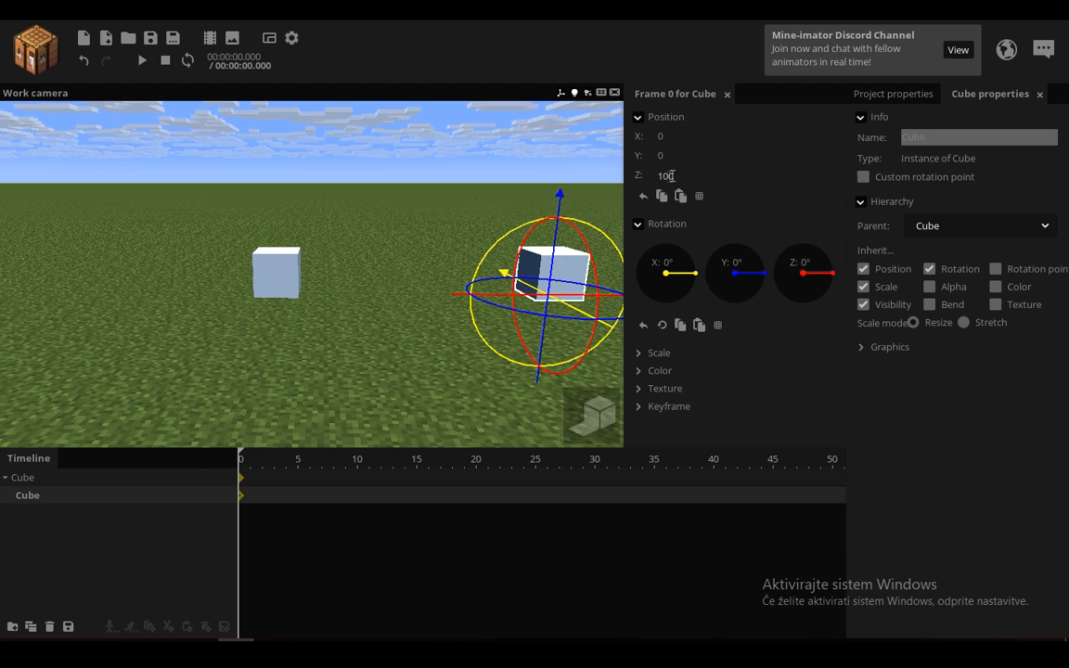
type("50")
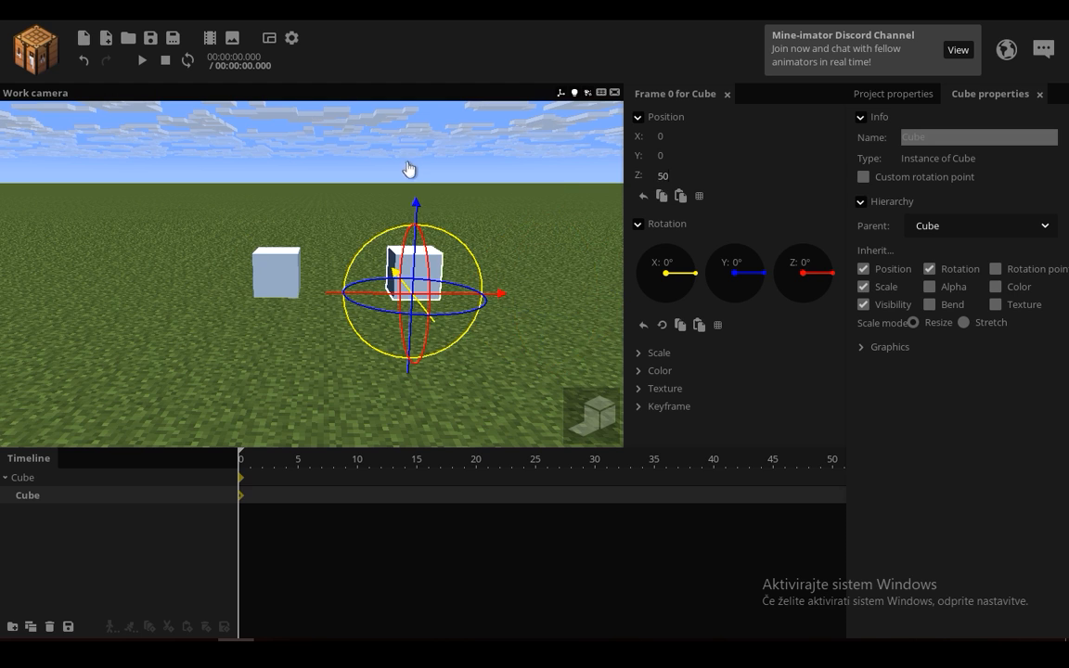
left_click(386, 163)
scroll(461, 237, "up", 2)
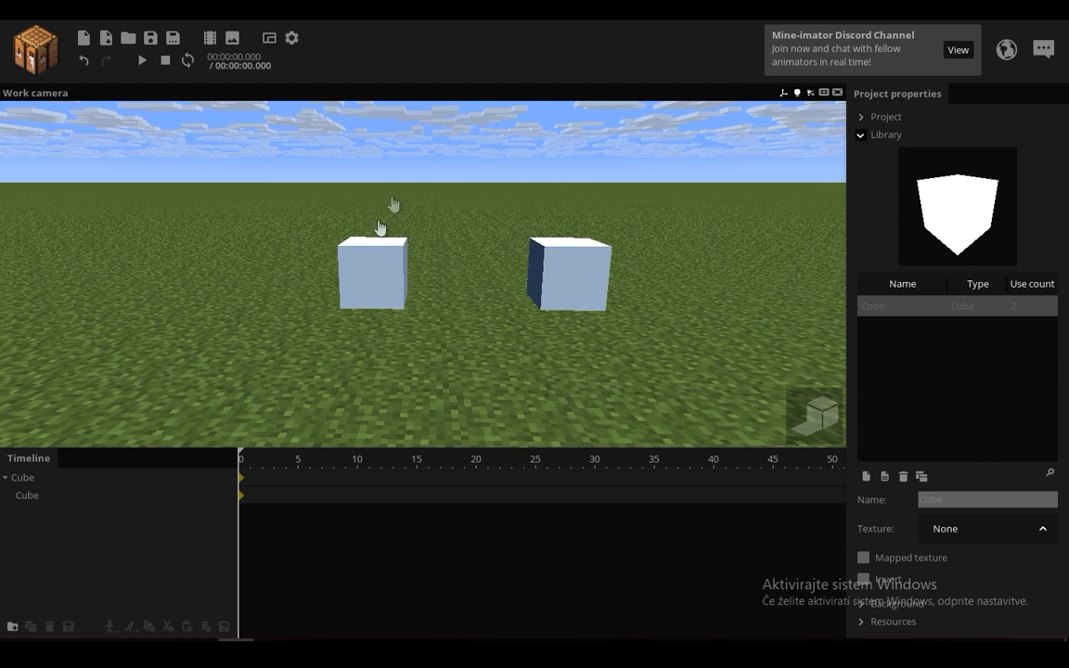
Step: Try different Z positions for the child cube, including 0
left_click(47, 495)
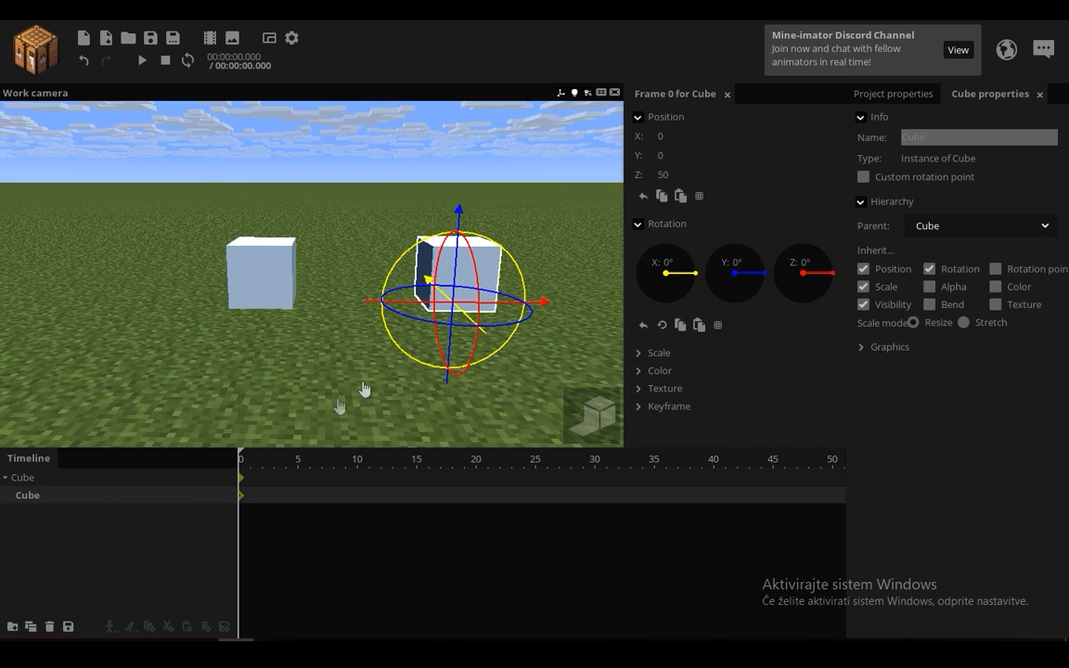
left_click_drag(690, 175, 703, 178)
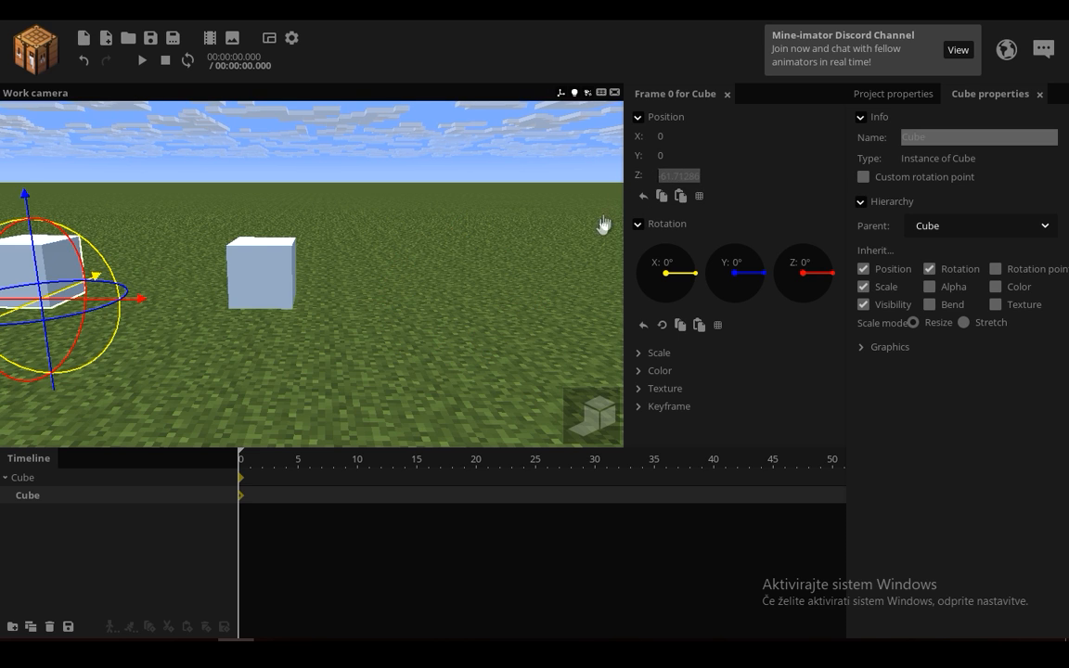
type("0")
left_click(481, 275)
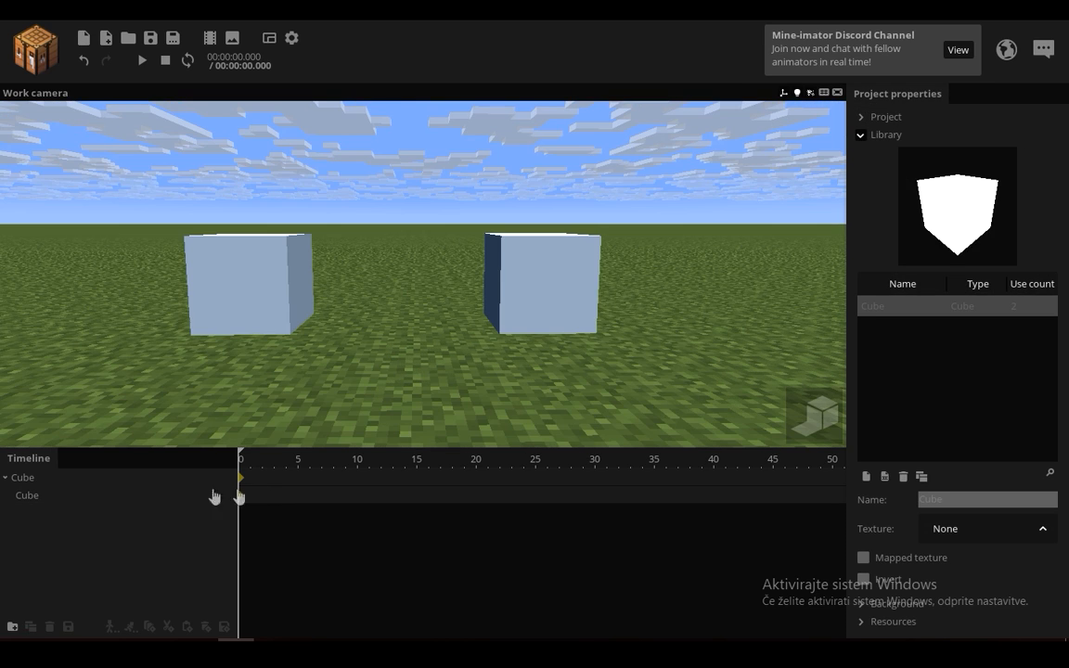
Step: Turn off position inheritance for the child cube and move it along Z to about 75
left_click(31, 501)
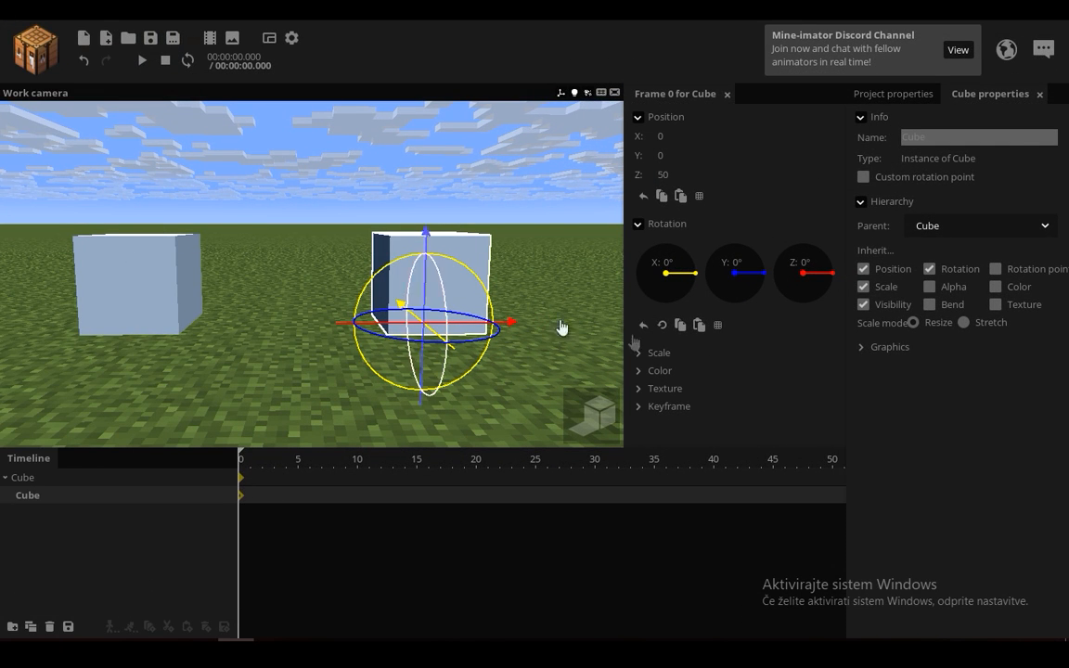
left_click(863, 270)
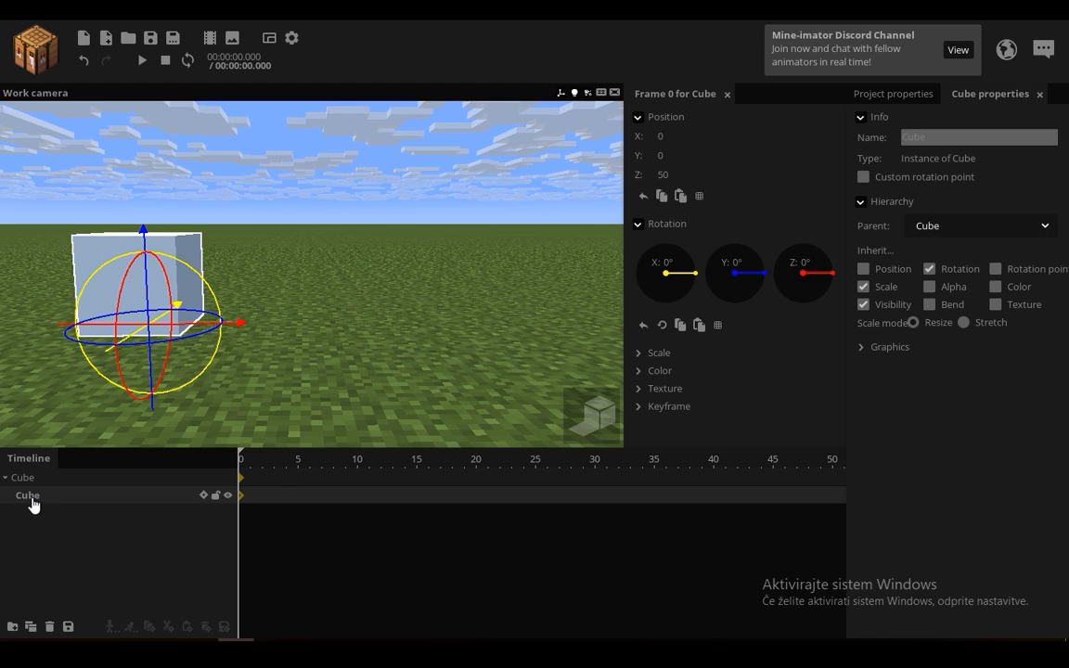
left_click_drag(236, 325, 443, 293)
scroll(167, 232, "down", 3)
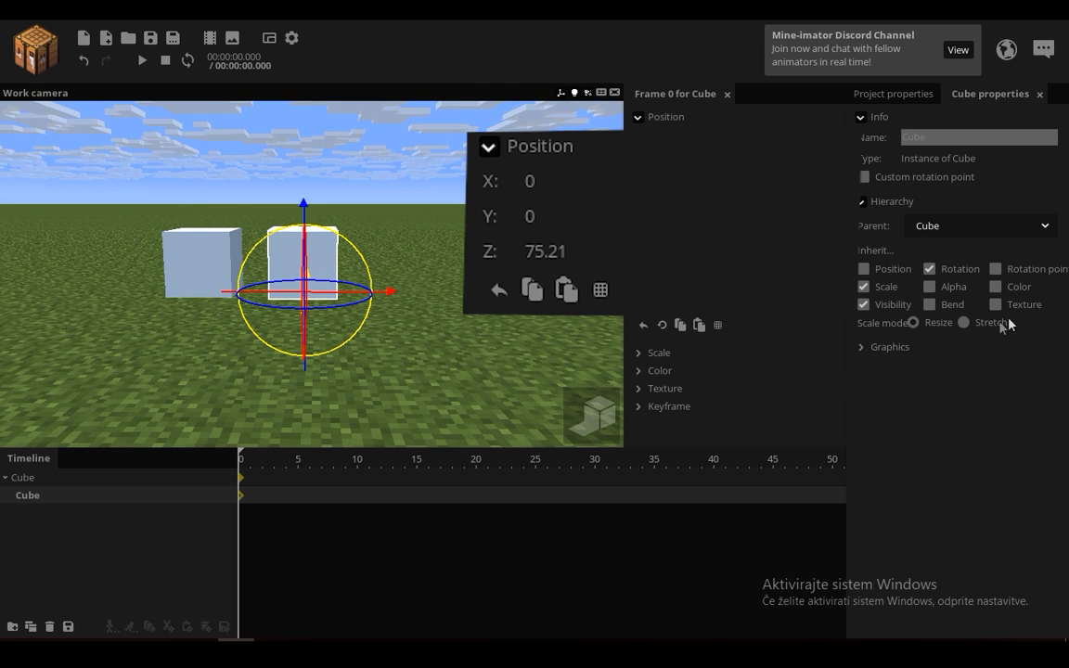
Step: Turn the child cube's position inheritance on and off again to compare its placement
left_click(863, 270)
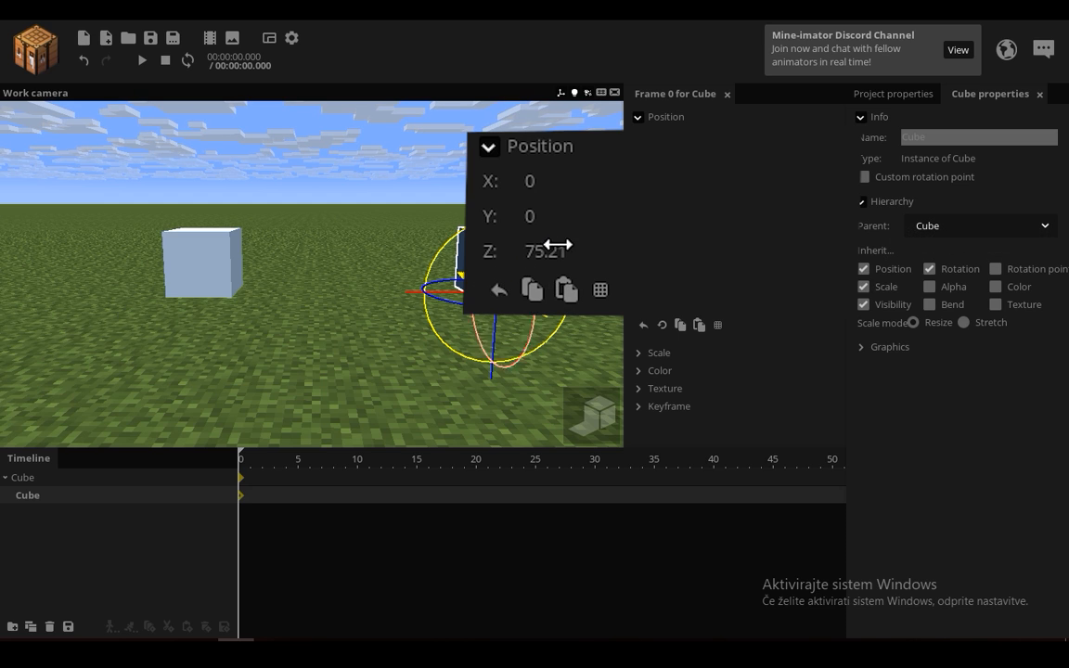
left_click(864, 269)
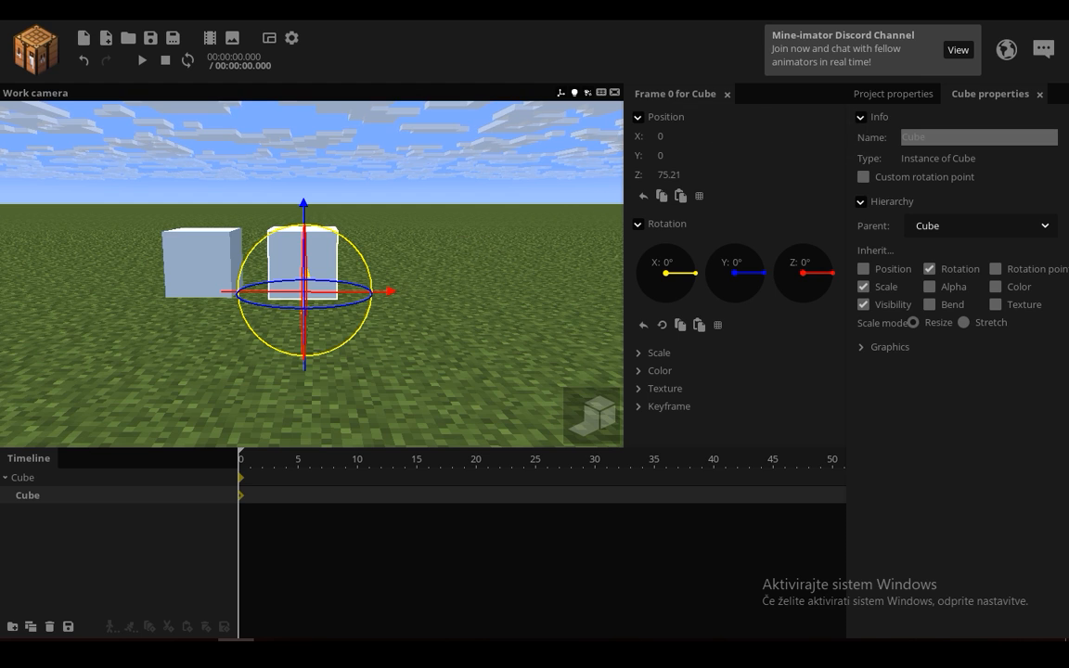
left_click_drag(483, 278, 547, 271)
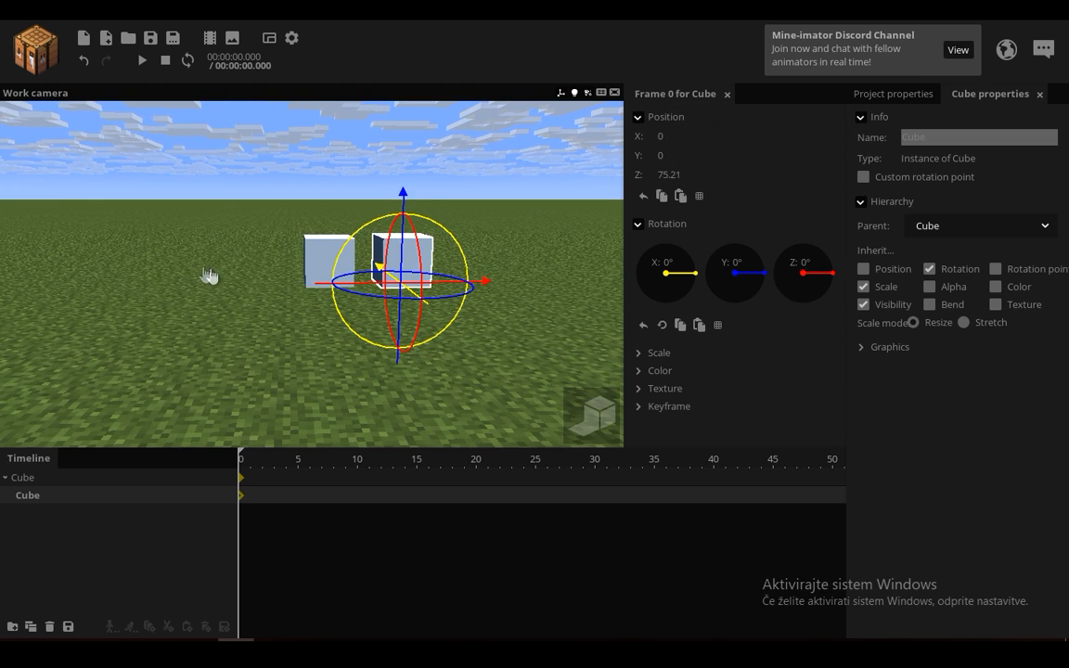
right_click_drag(463, 278, 353, 390)
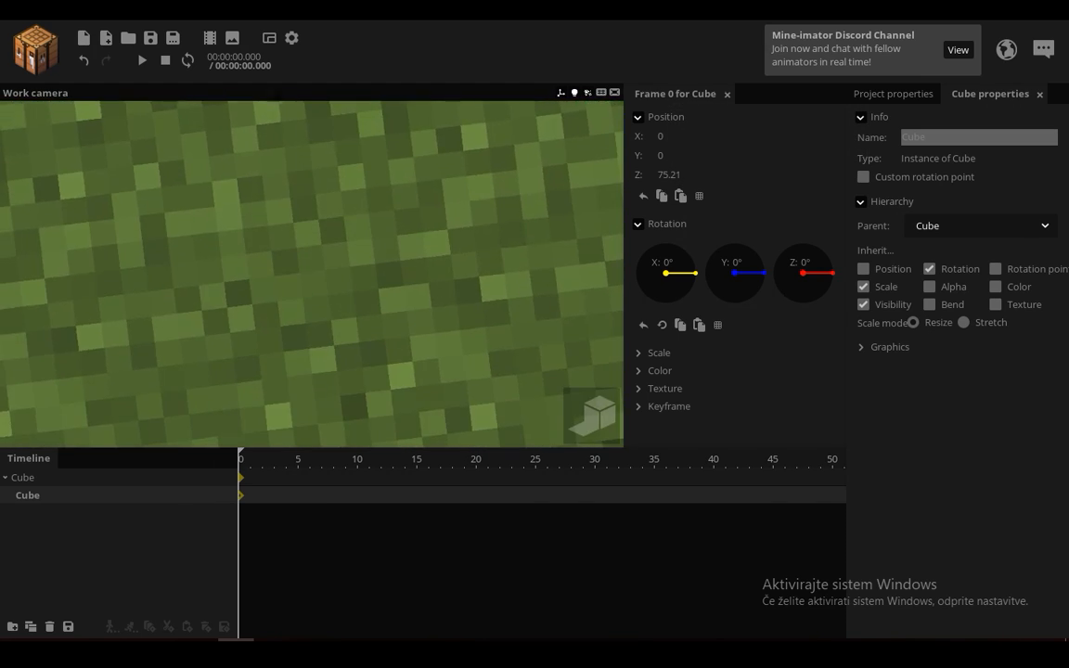
Step: Try moving the parent cube along X to about -62 without position inheritance on the child, and undo the move
key("r")
left_click(96, 441)
left_click(38, 482)
left_click_drag(126, 311, 209, 357)
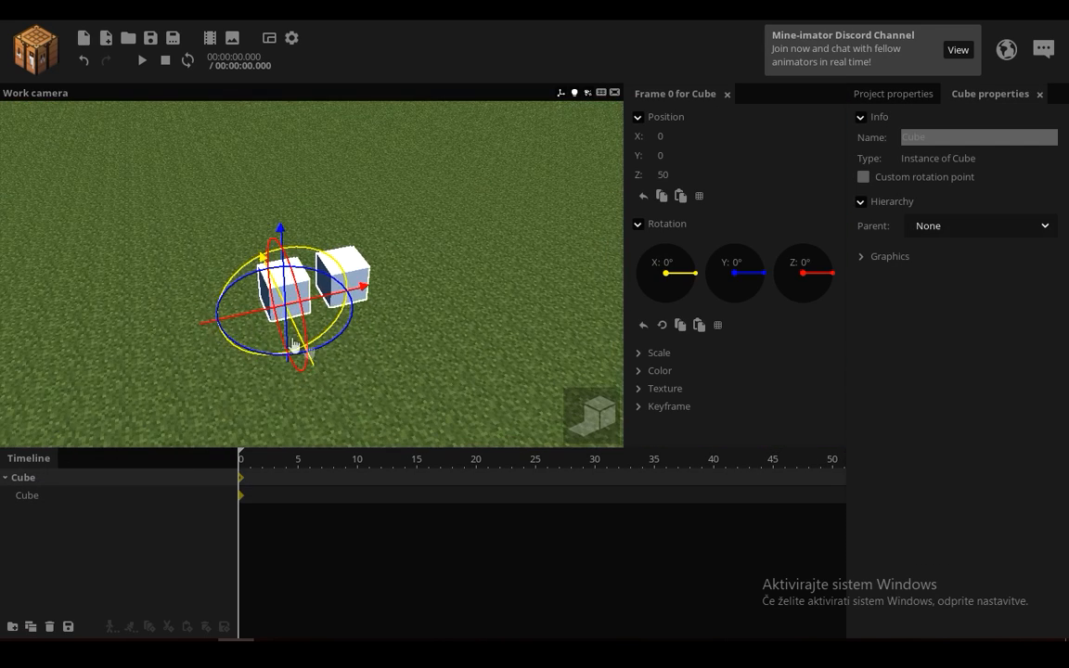
left_click_drag(320, 371, 327, 276)
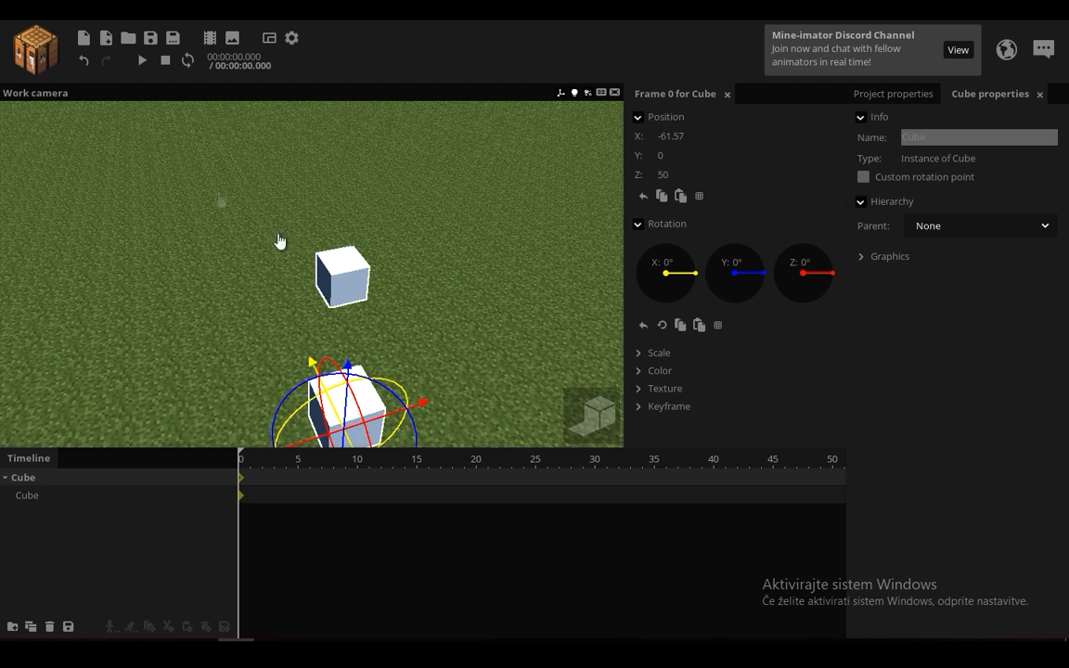
left_click(83, 63)
Step: Turn on position inheritance for the child cube and move the parent cube along X to about 23
left_click(39, 493)
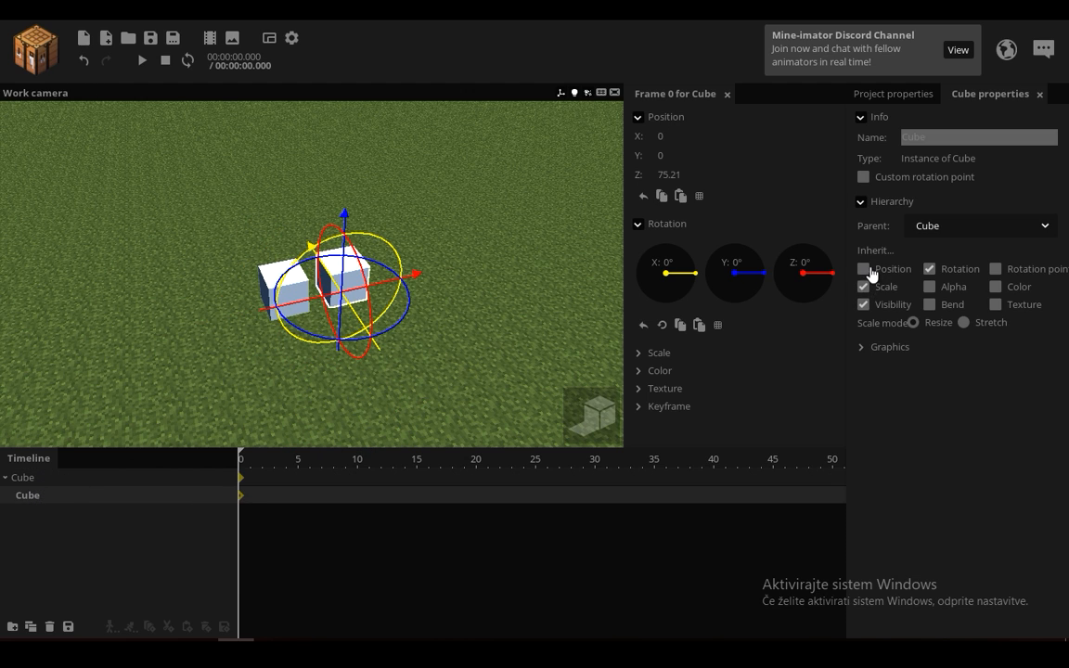
left_click(863, 274)
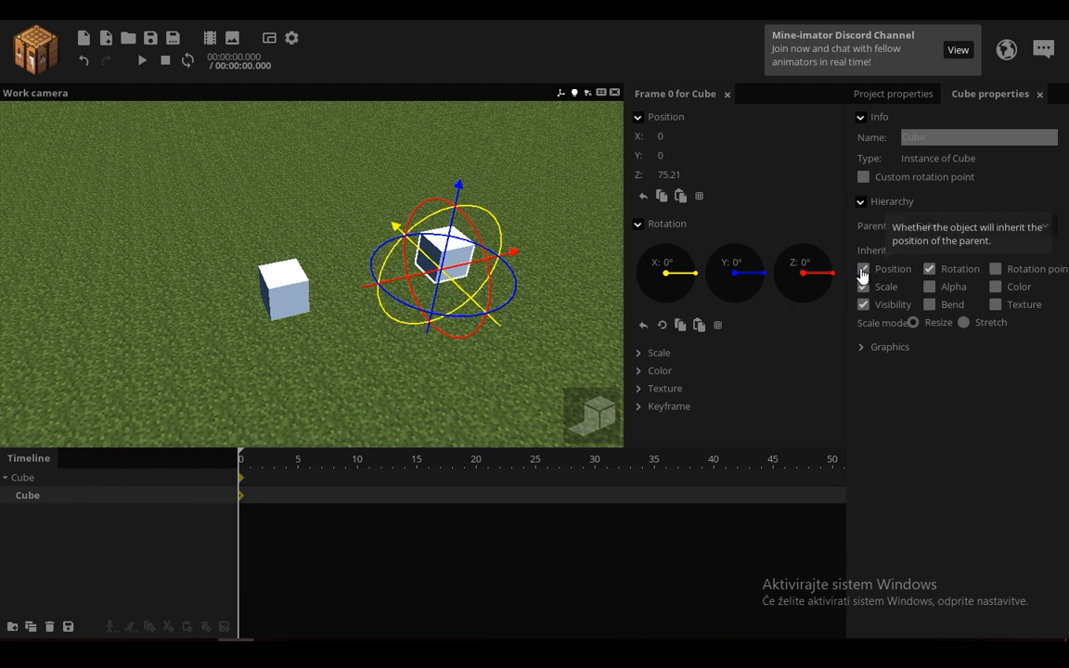
left_click(37, 477)
left_click_drag(312, 358, 312, 317)
left_click_drag(364, 348, 370, 307)
Step: Try rotating the parent cube to about 39° on X and changing its scale
left_click_drag(309, 226, 376, 313)
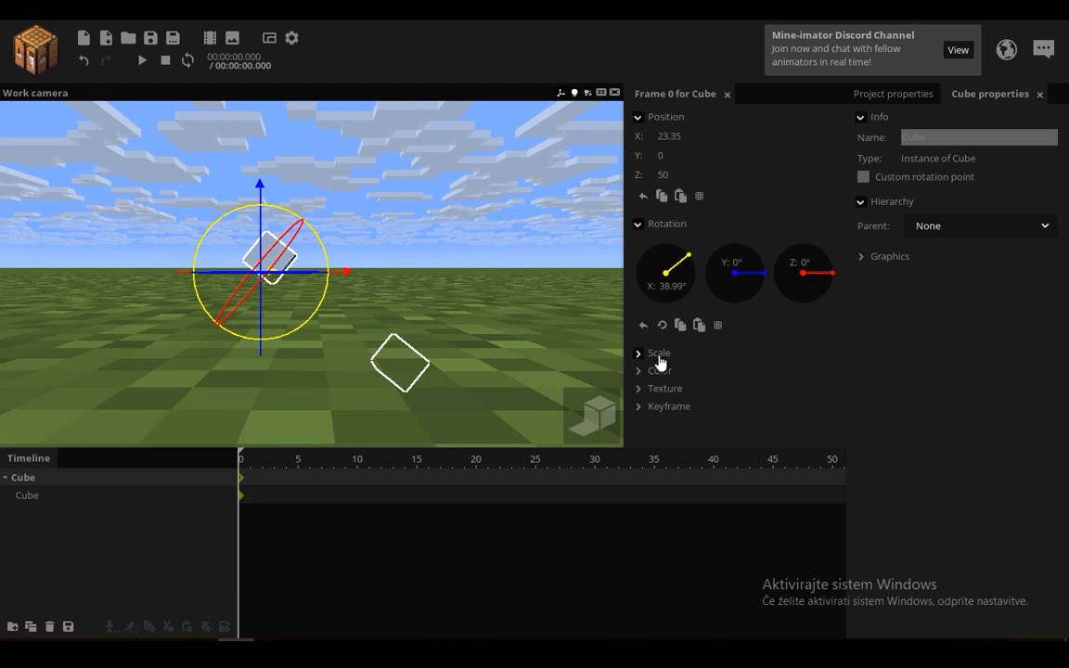
left_click(658, 356)
mouse_move(669, 377)
left_mouse_down()
mouse_move(698, 372)
mouse_move(685, 375)
left_mouse_up()
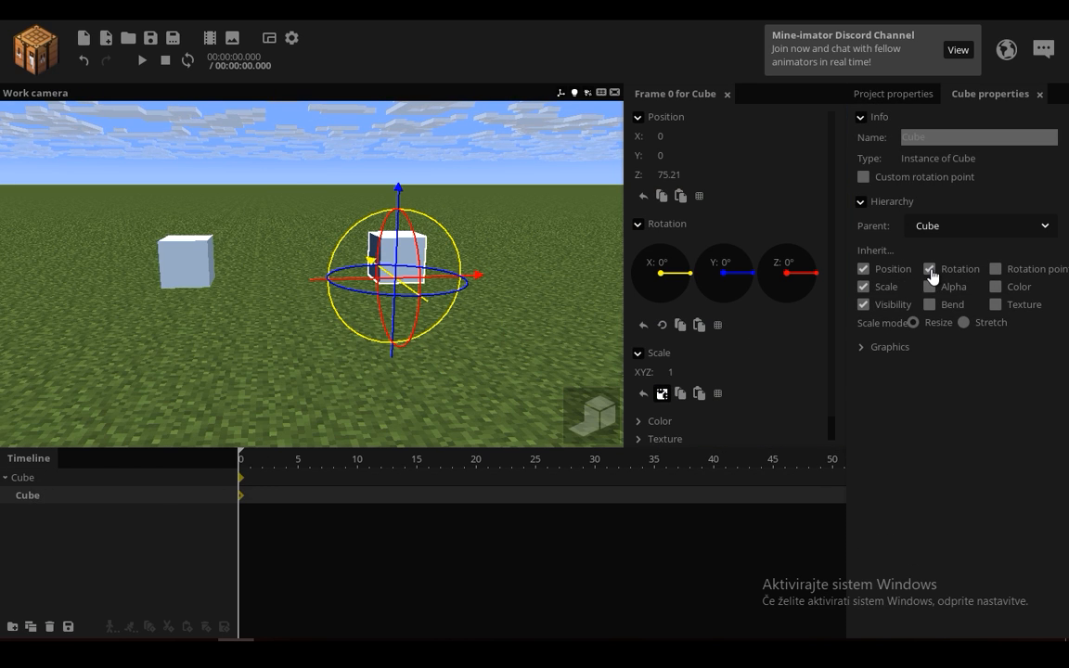
Step: Turn off rotation inheritance for the child cube and rotate the parent cube to about -44° on Y
left_click(75, 474)
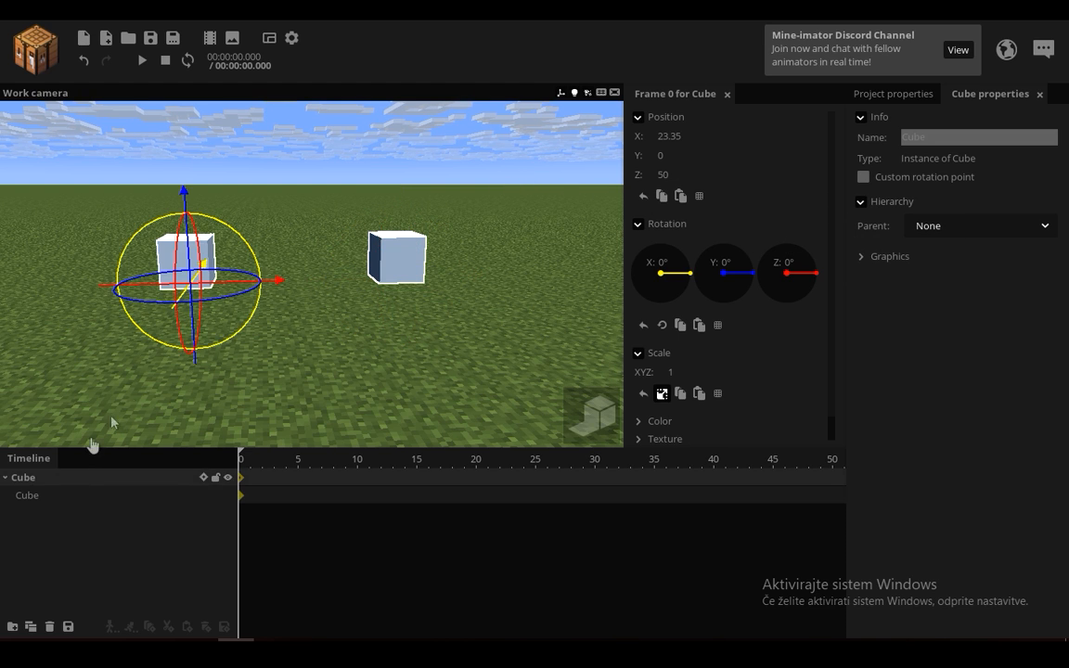
mouse_move(225, 303)
left_mouse_down()
mouse_move(264, 260)
mouse_move(270, 303)
mouse_move(197, 322)
mouse_move(188, 315)
mouse_move(210, 315)
left_mouse_up()
left_click_drag(400, 194, 394, 223)
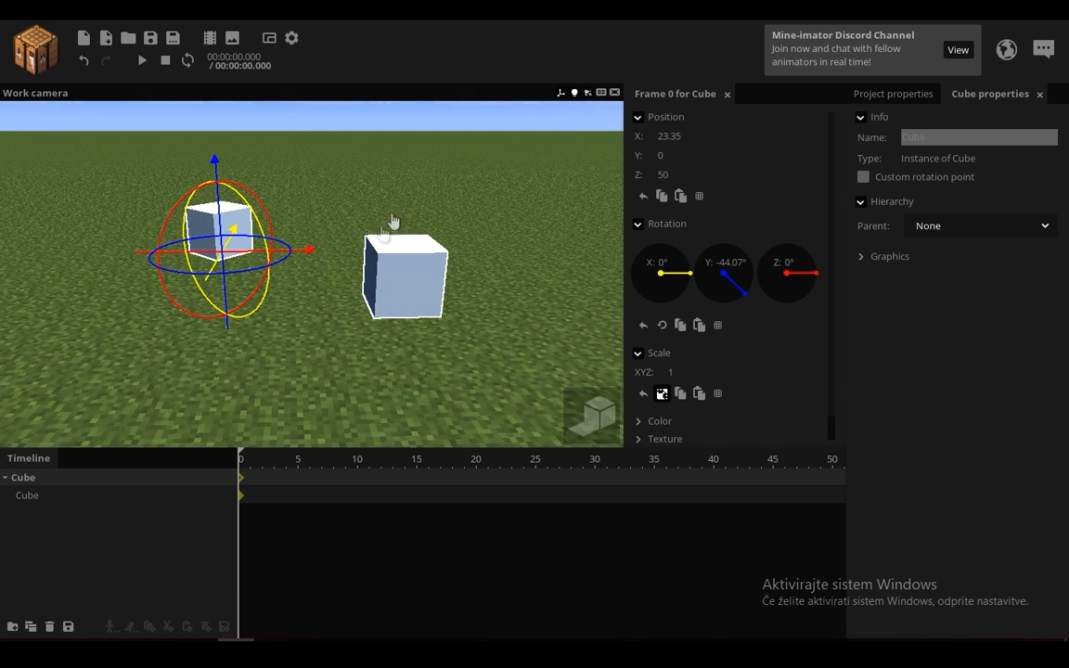
Step: Rotate the parent cube further about its Y axis and play the timeline
left_click(38, 499)
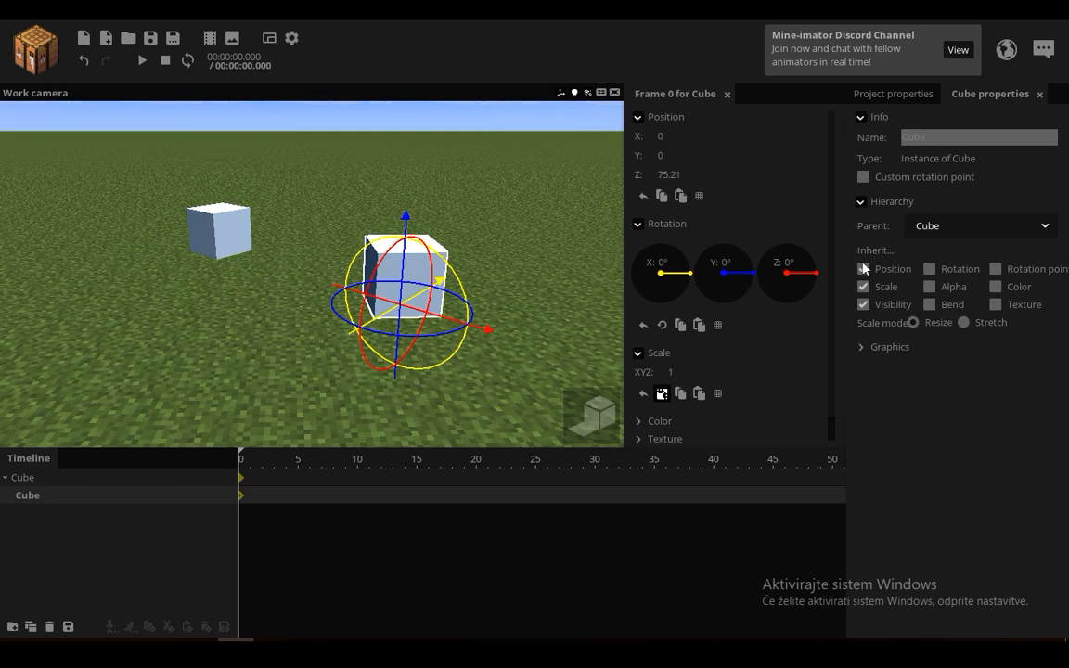
left_click(46, 478)
left_click_drag(250, 275, 288, 248)
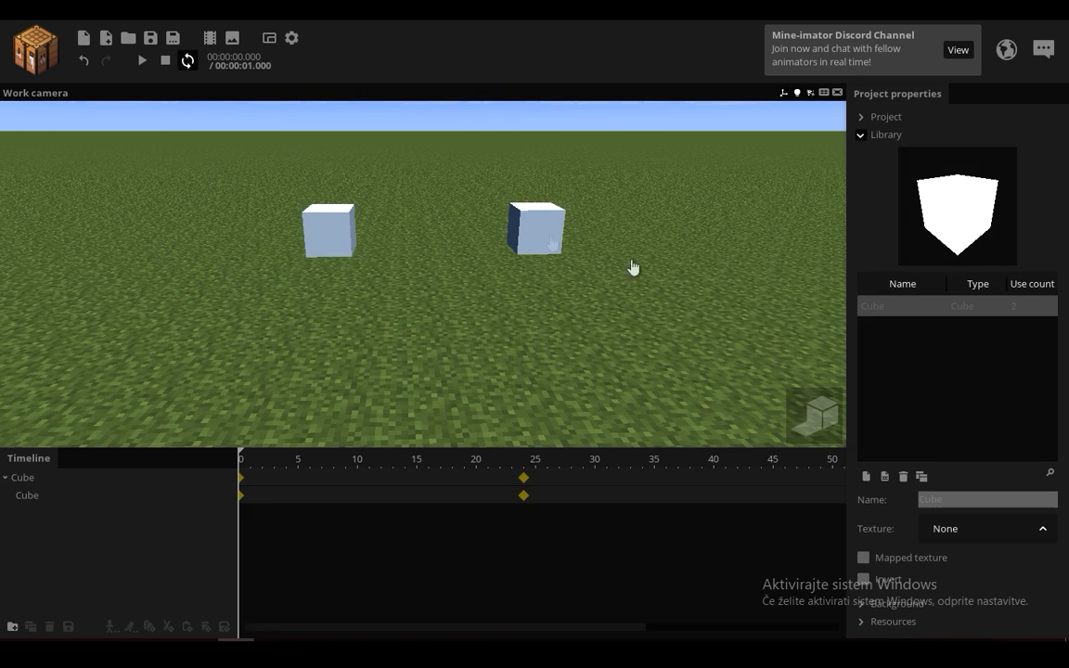
key("space")
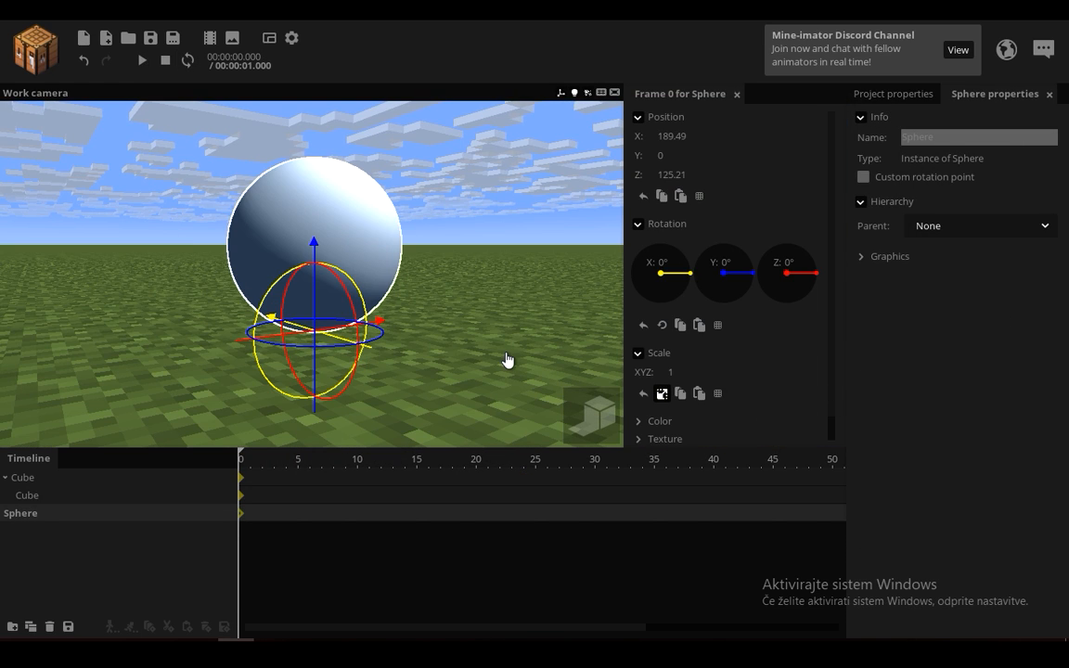
Step: Turn on a custom rotation point for the sphere, set its Y to 0 and try changing the sphere's scale
left_click(863, 178)
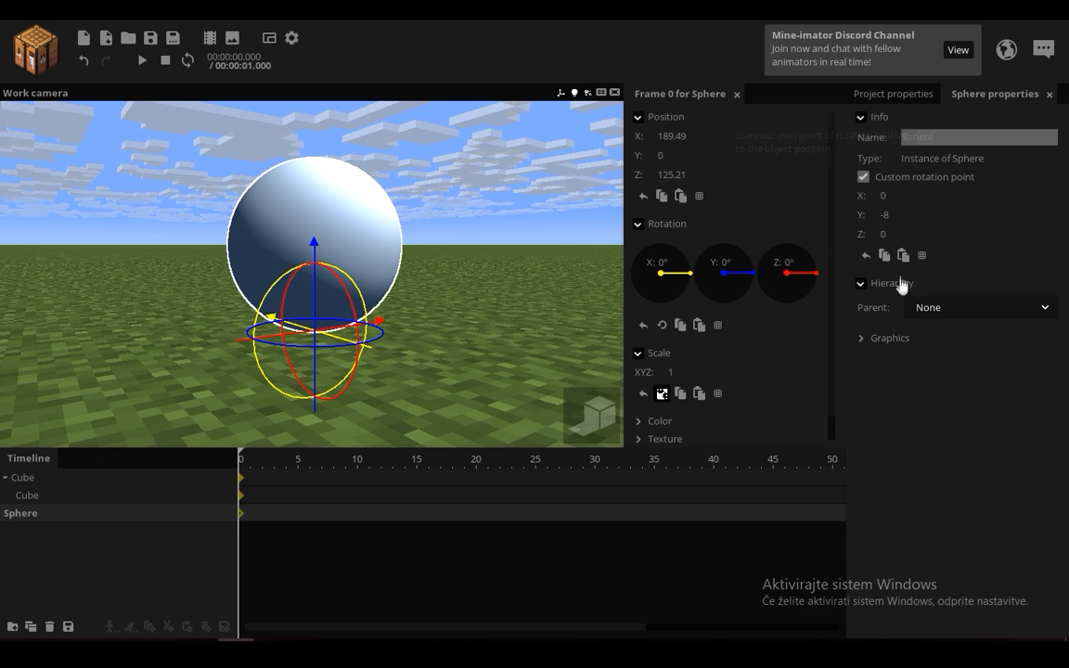
mouse_move(670, 372)
left_mouse_down()
mouse_move(691, 372)
mouse_move(673, 372)
left_mouse_up()
left_click_drag(887, 215, 860, 221)
type("0")
left_click_drag(675, 371, 680, 371)
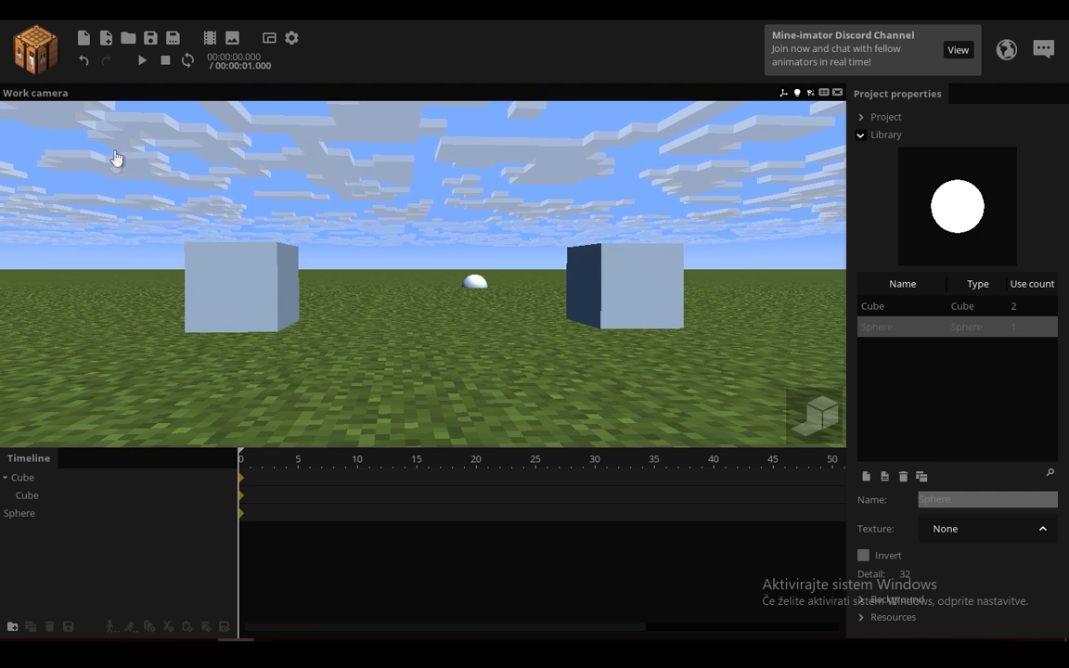
Step: Try scaling the parent cube and moving its rotation point to about 1.15 on Y, undoing both changes
left_click(31, 477)
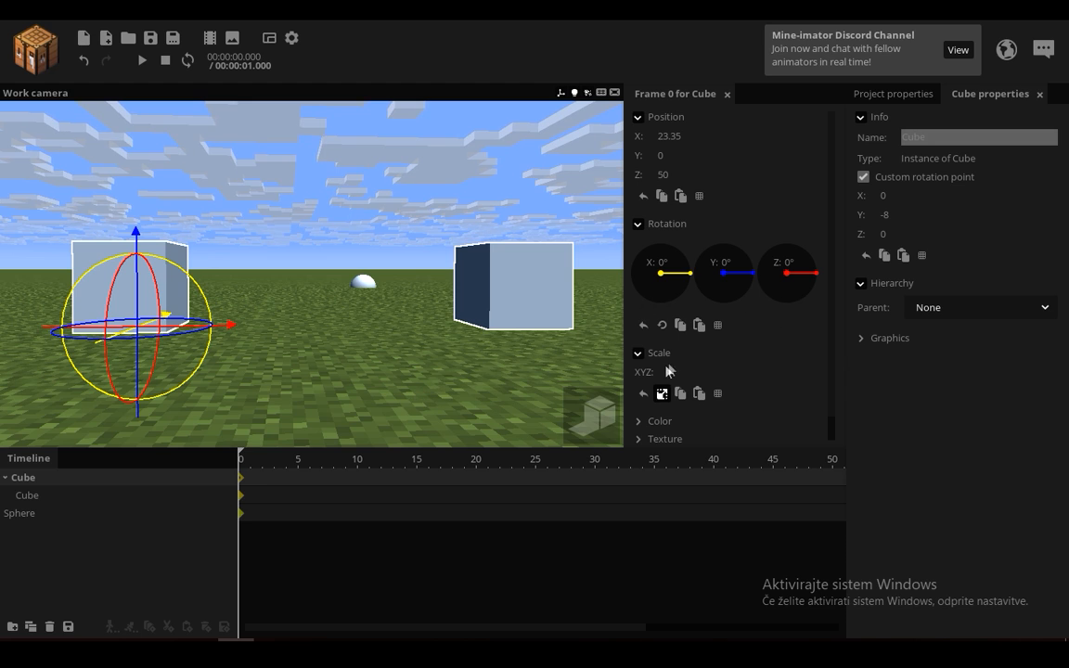
left_click_drag(671, 373, 142, 136)
left_click(83, 61)
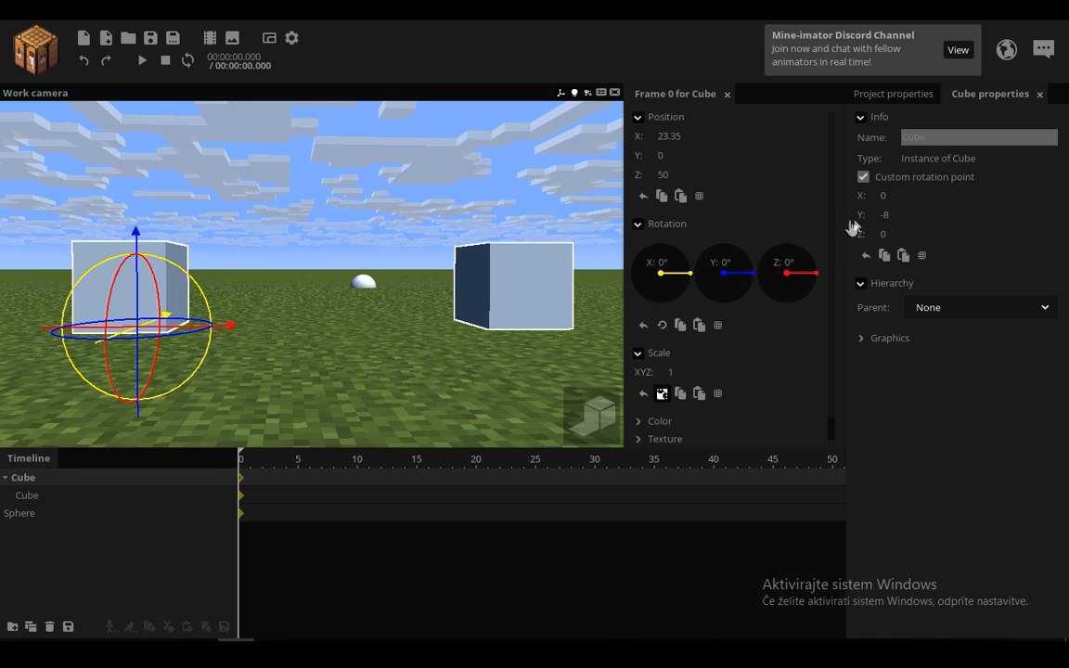
left_click_drag(886, 215, 880, 372)
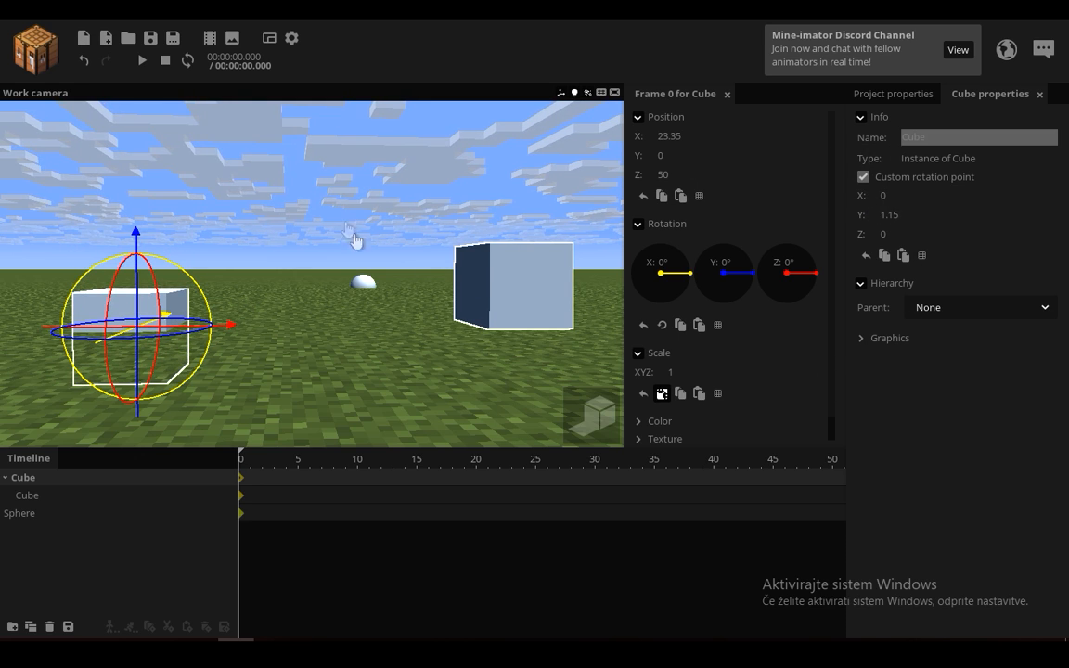
key("ctrl+z")
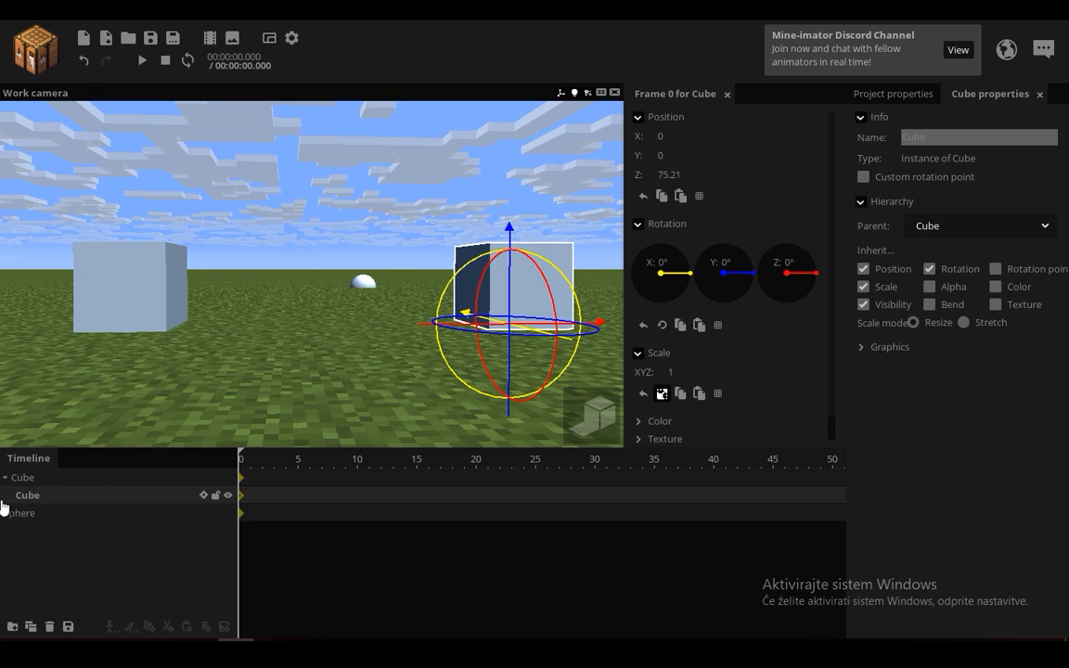
Step: Turn on rotation point inheritance for the child cube and set the parent cube's rotation point to 0 on Y
left_click(995, 270)
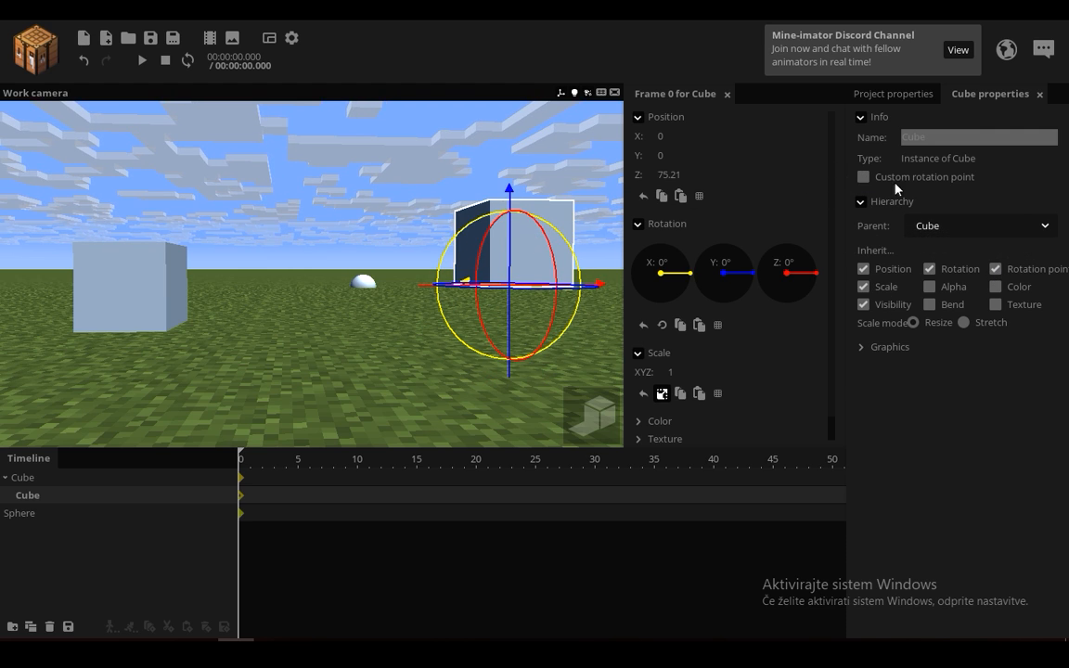
left_click(53, 479)
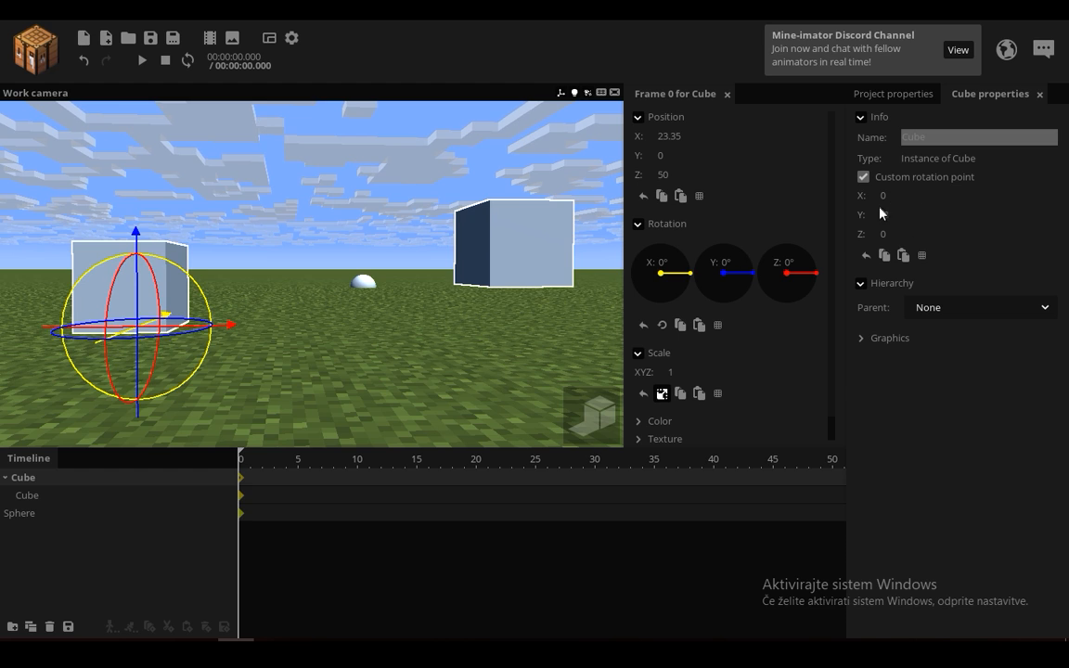
left_click_drag(912, 223, 921, 224)
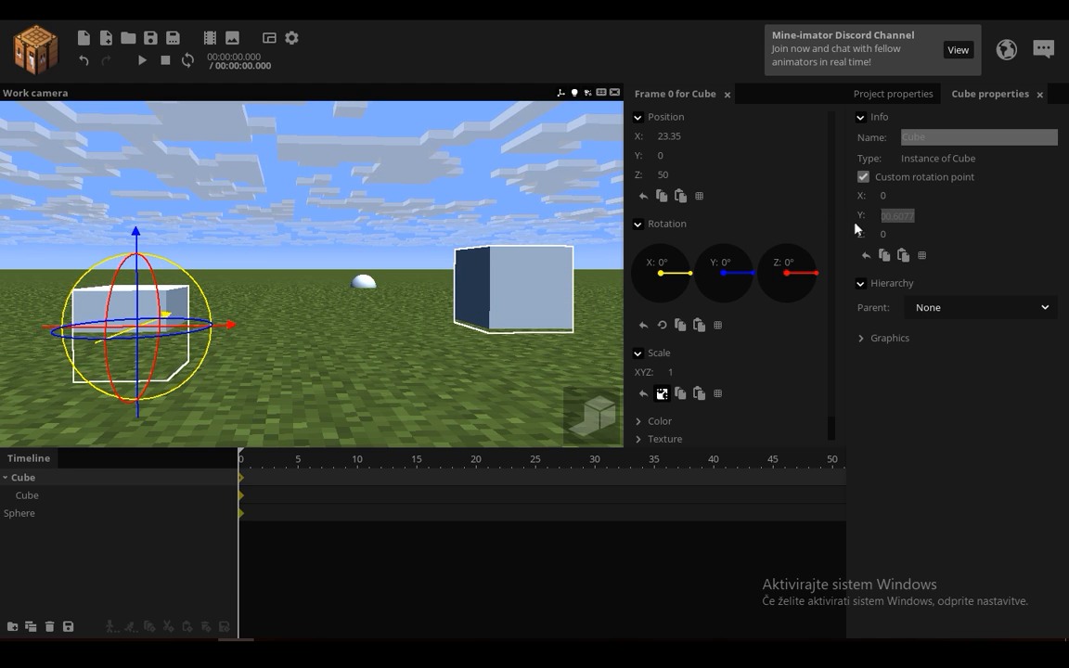
Step: Give the child cube a custom rotation point with Y 0 and raise the parent cube to about 7.34 on Y
left_click(512, 245)
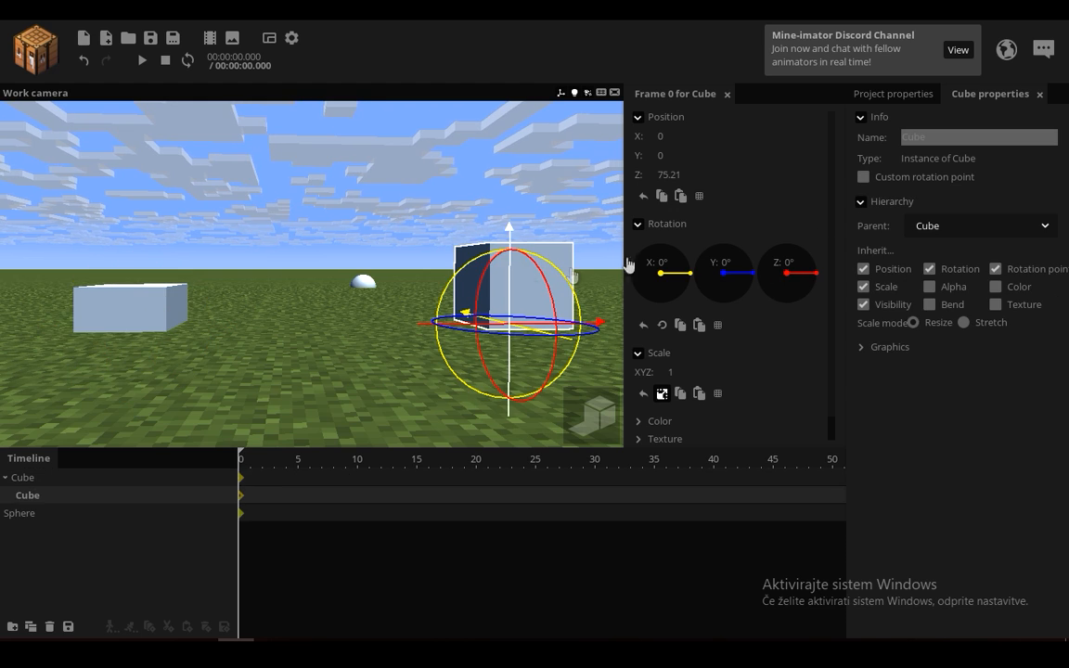
left_click(864, 176)
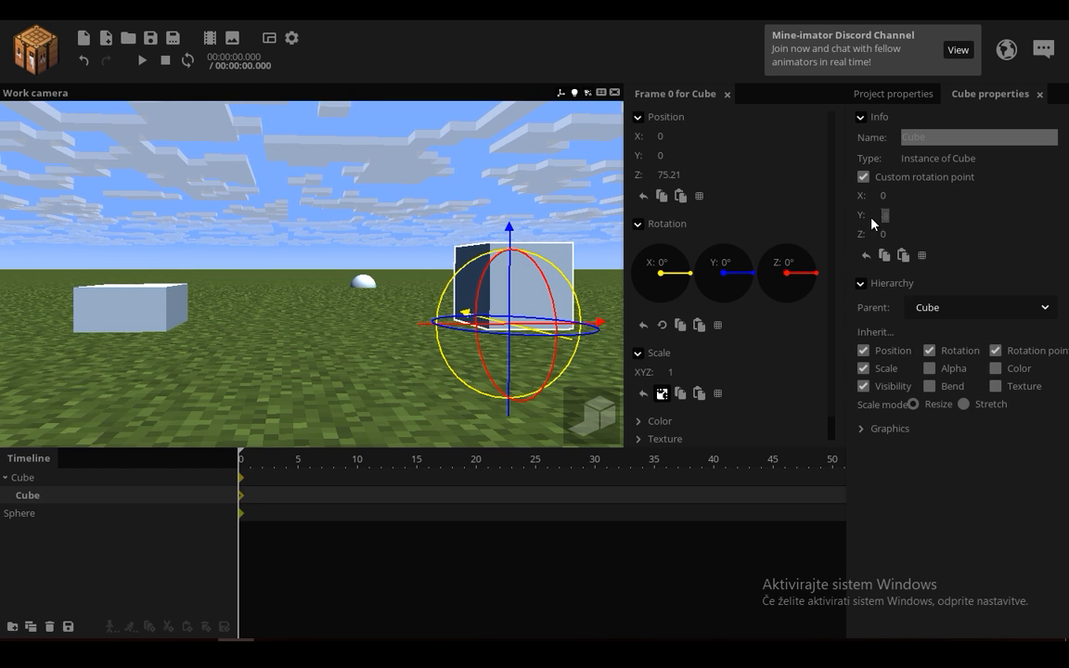
type("8")
left_click(318, 332)
right_click_drag(317, 332, 301, 332)
key("s")
key("w")
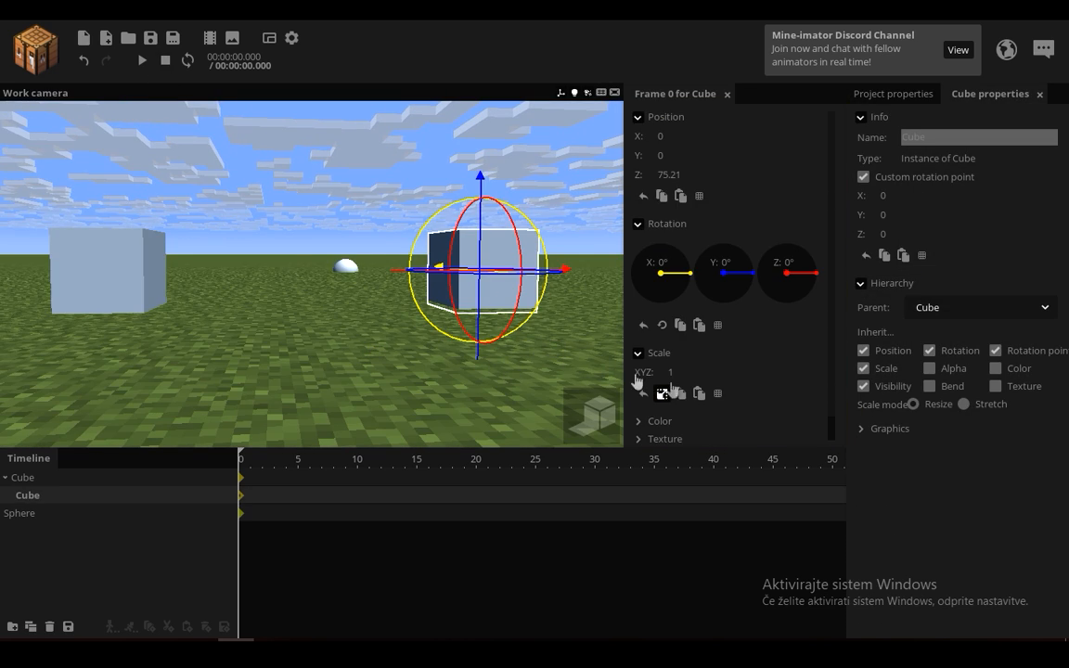
Step: Turn off scale inheritance for the child cube and scale the parent cube to about 2.83
left_click(865, 369)
right_click_drag(370, 318, 287, 309)
key("s")
left_click(37, 481)
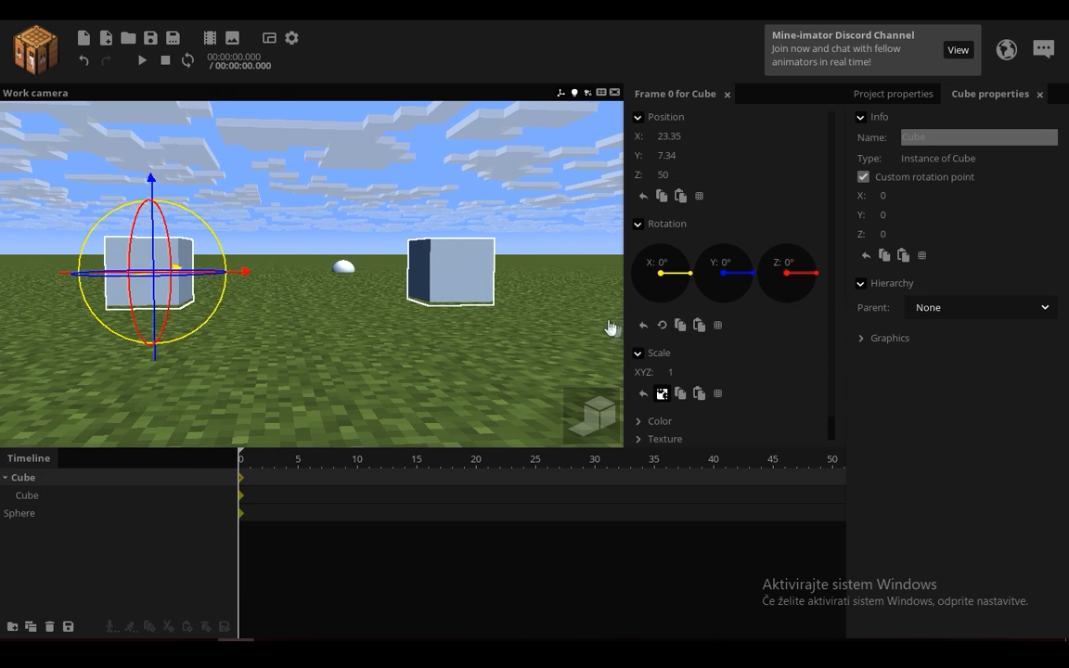
left_click_drag(673, 378, 705, 372)
Step: Turn off position inheritance for the child cube and try changing the parent cube's scale again
left_click(74, 495)
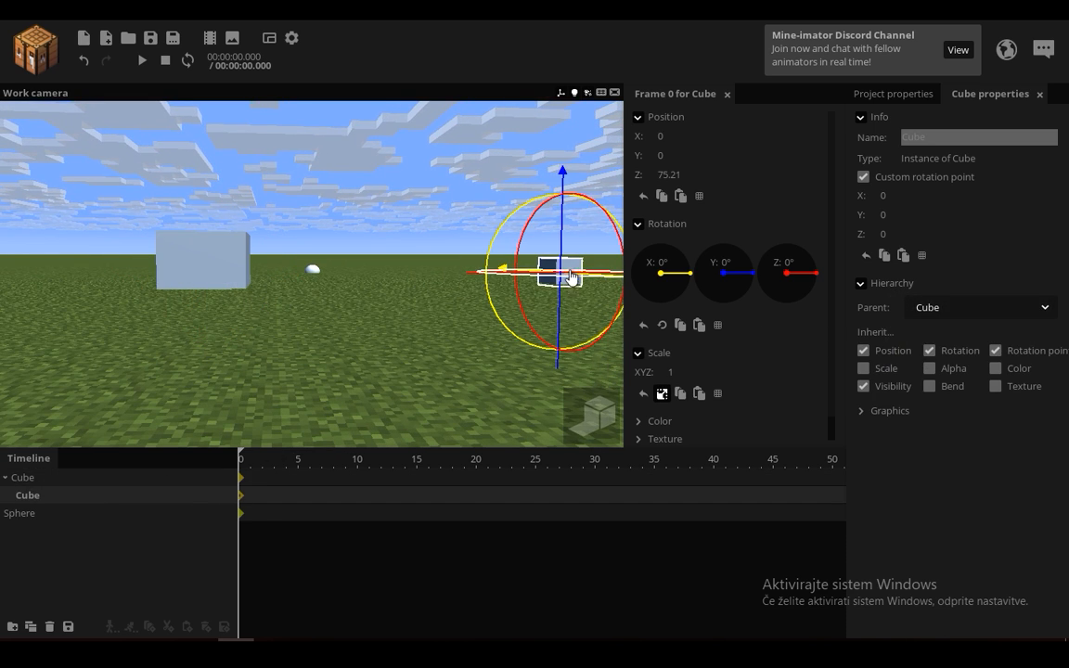
left_click(863, 350)
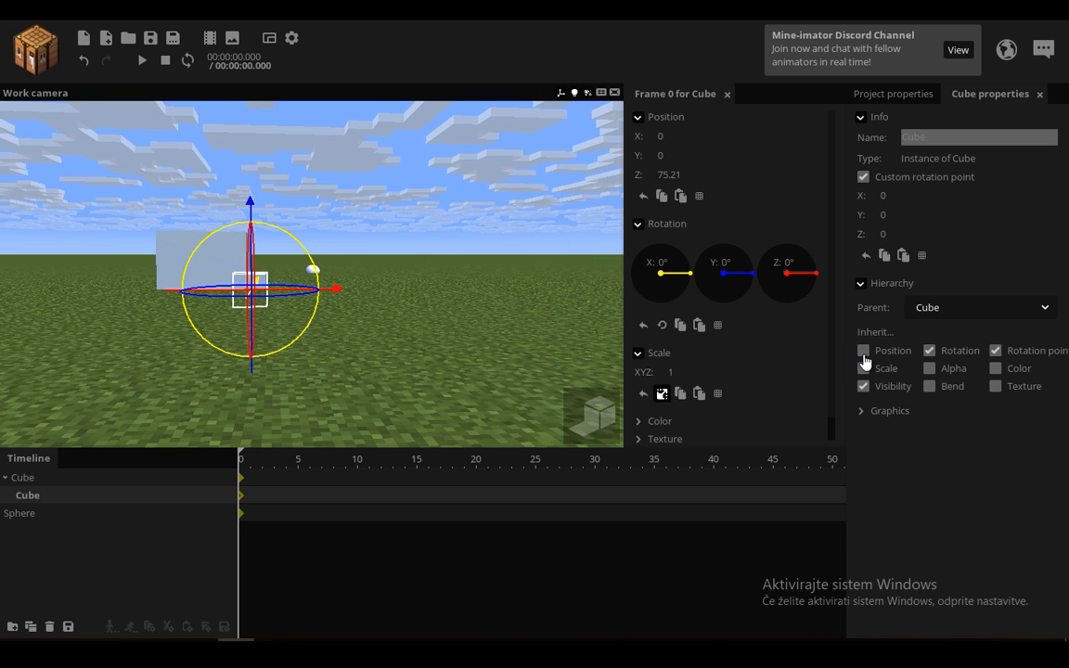
left_click(163, 478)
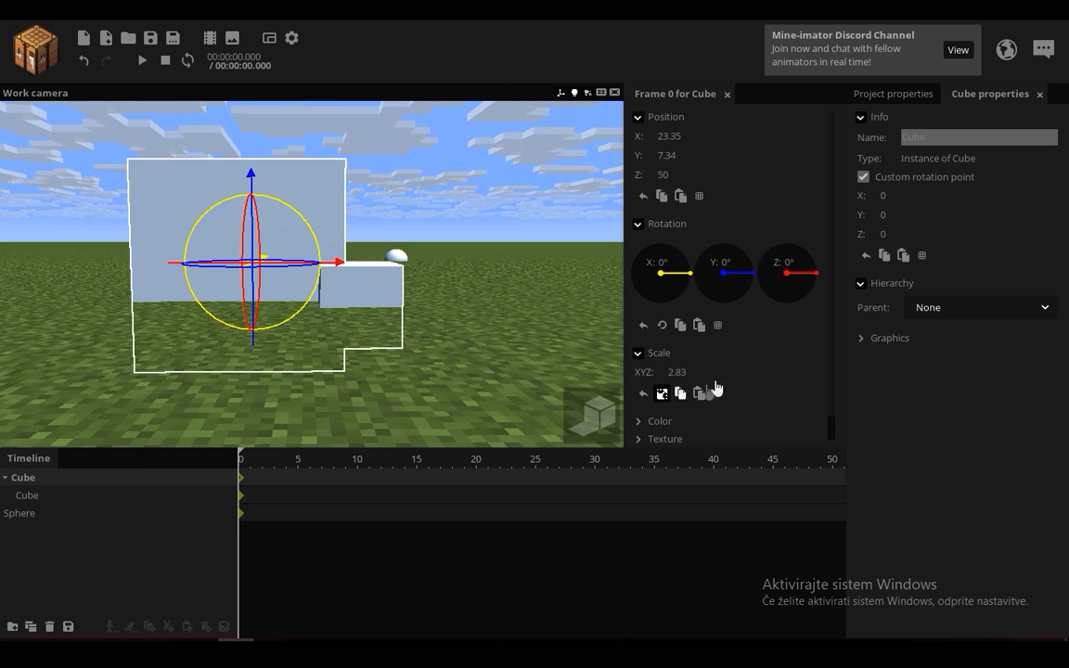
left_click_drag(676, 371, 216, 189)
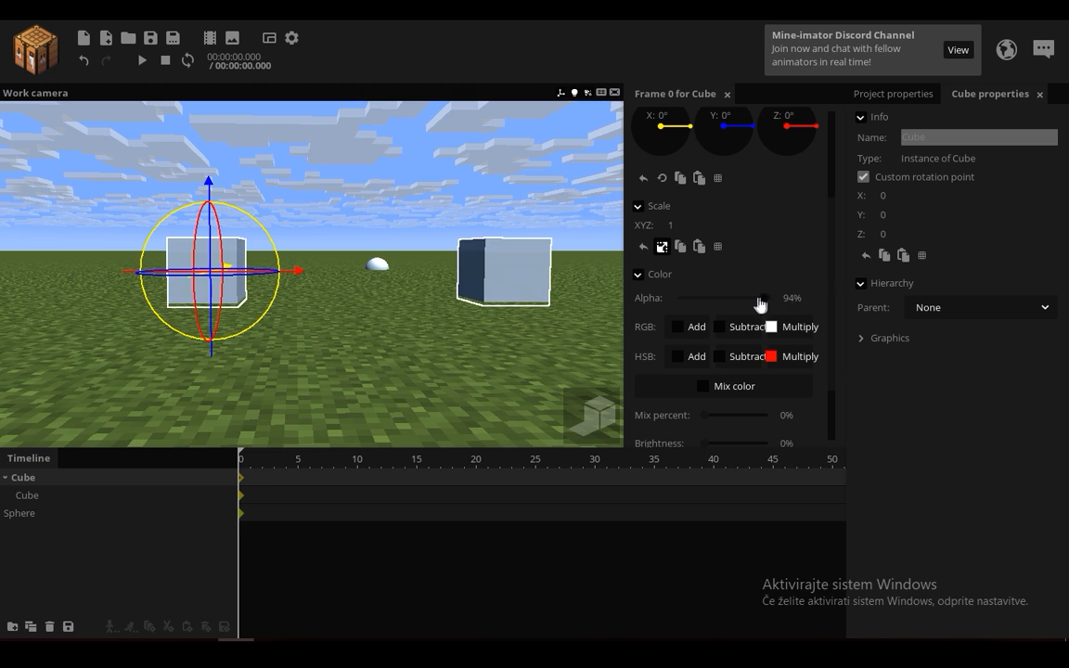
Step: Lower the parent cube's alpha, turn off alpha inheritance for the child cube and restore the parent's alpha to 100%
left_click_drag(760, 304, 714, 301)
left_click(33, 499)
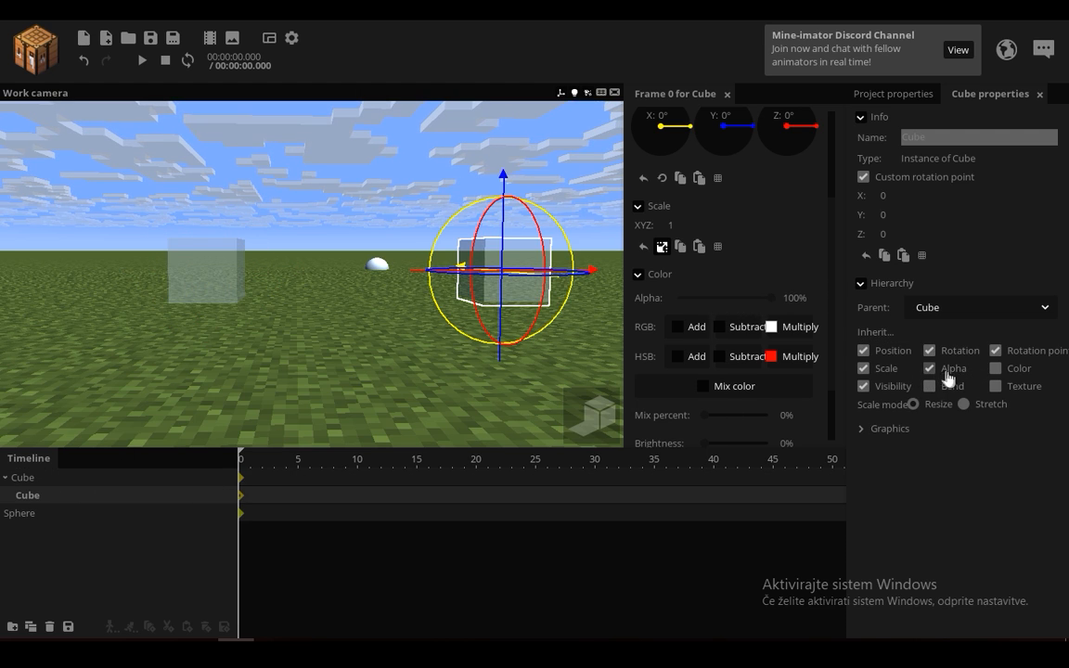
left_click(947, 374)
left_click(66, 481)
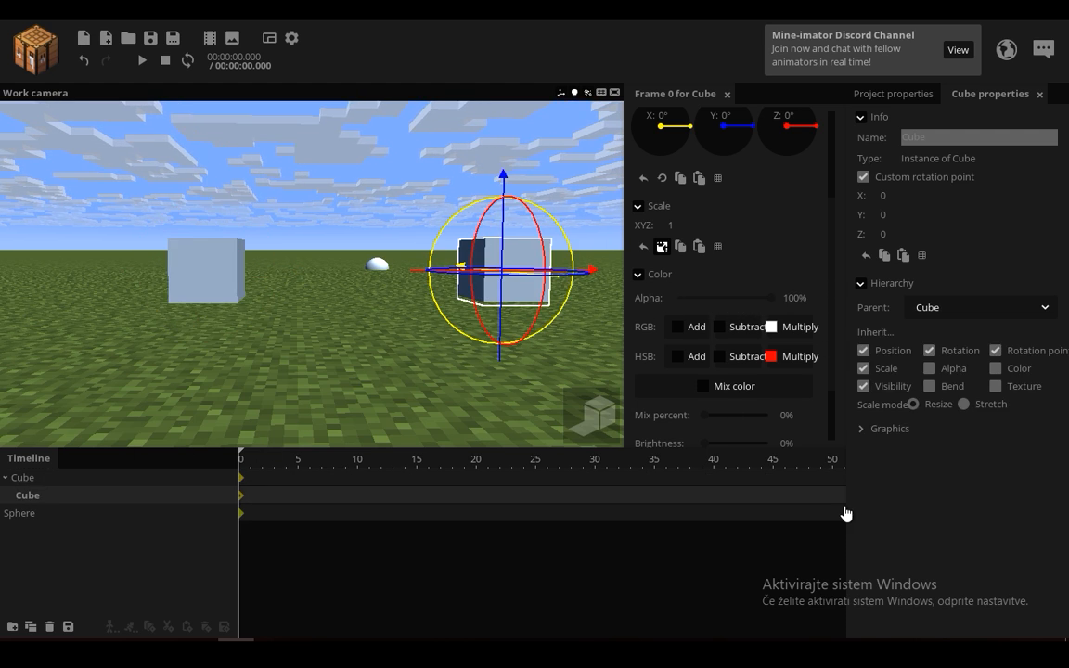
Step: Try the parent cube's color mix percent and toggle color inheritance for the child cube
left_click(23, 477)
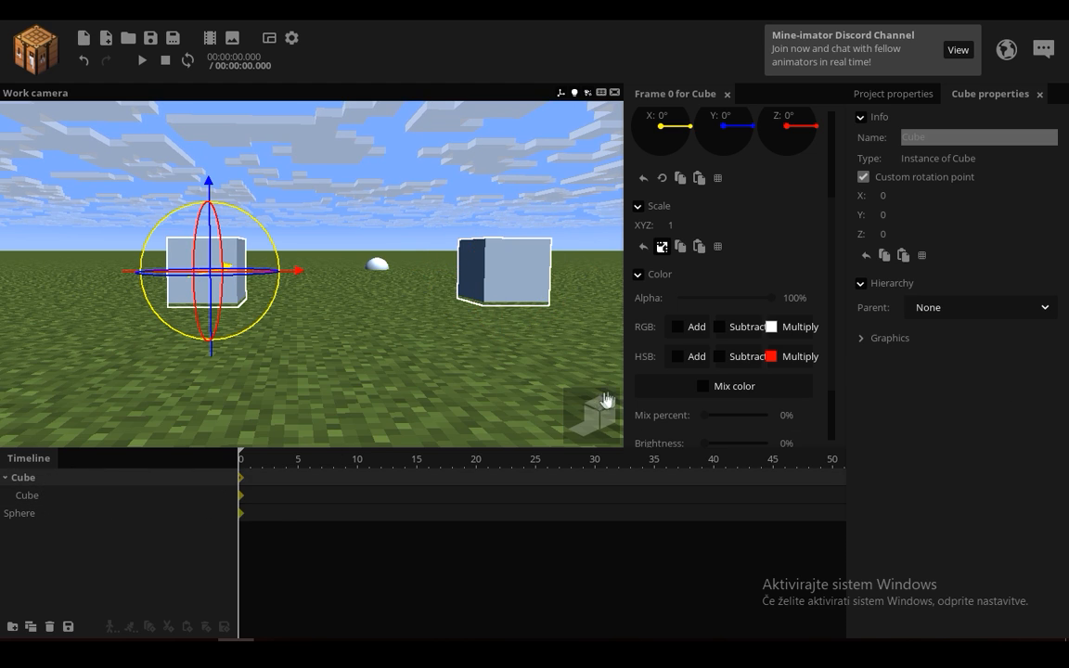
mouse_move(715, 418)
left_mouse_down()
mouse_move(702, 420)
mouse_move(788, 420)
mouse_move(735, 410)
left_mouse_up()
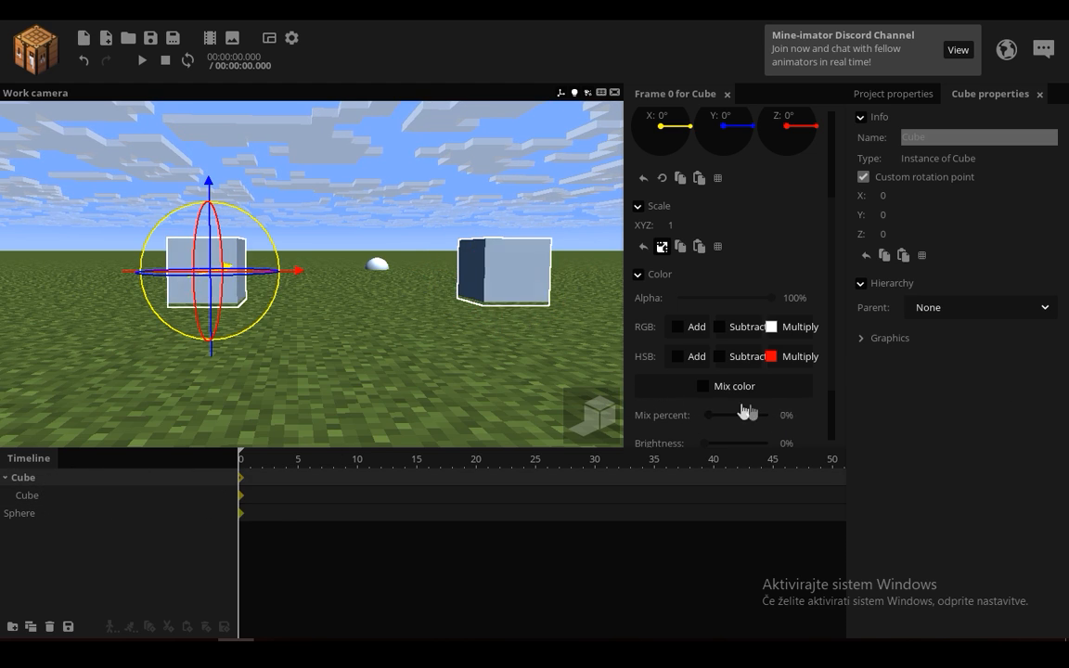
left_click(214, 494)
left_click(1013, 375)
Step: Turn off visibility inheritance for the child cube, and hide and show the parent cube
left_click(866, 386)
scroll(733, 306, "down", 3)
left_click(163, 478)
left_click(653, 432)
scroll(766, 432, "down", 1)
left_click(660, 426)
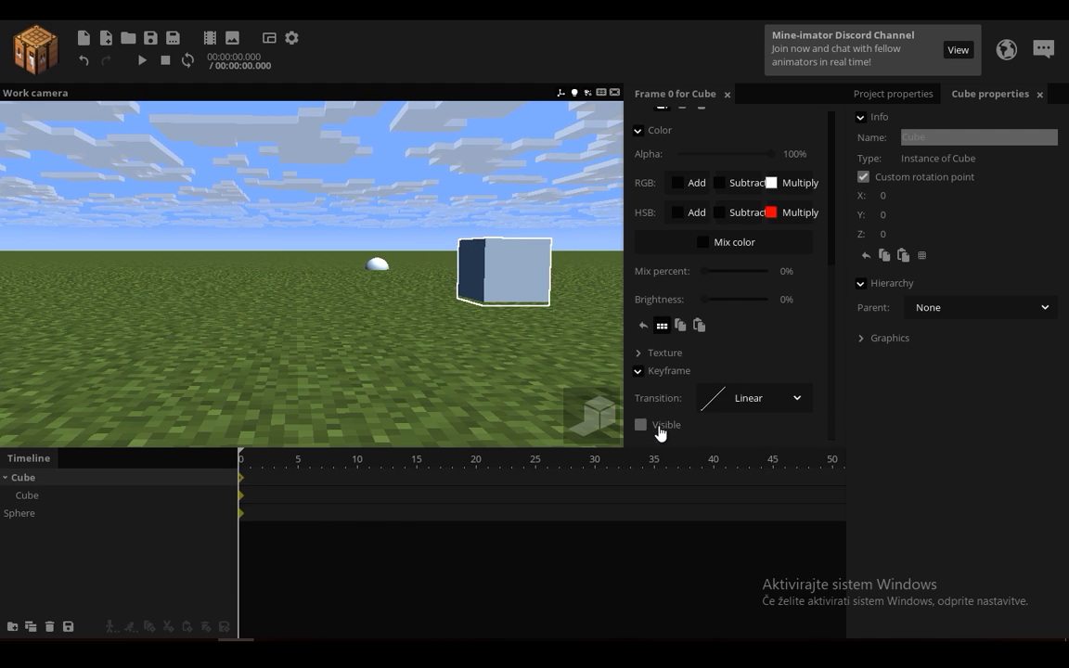
left_click(646, 425)
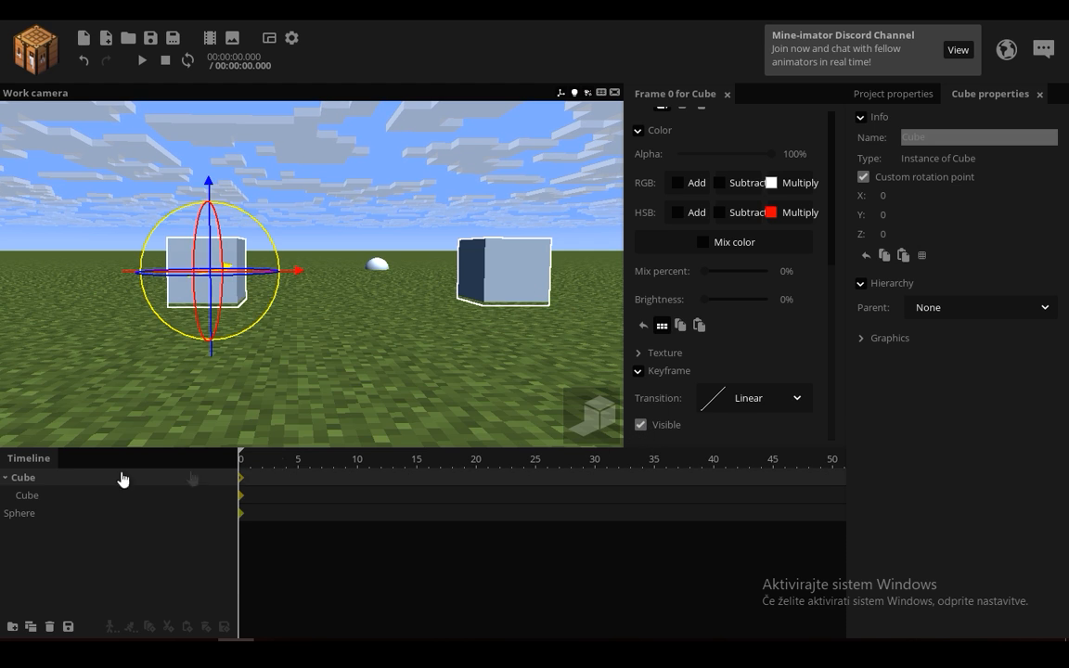
Step: Turn visibility inheritance back on for the child cube, and hide and show the parent cube again
left_click(125, 495)
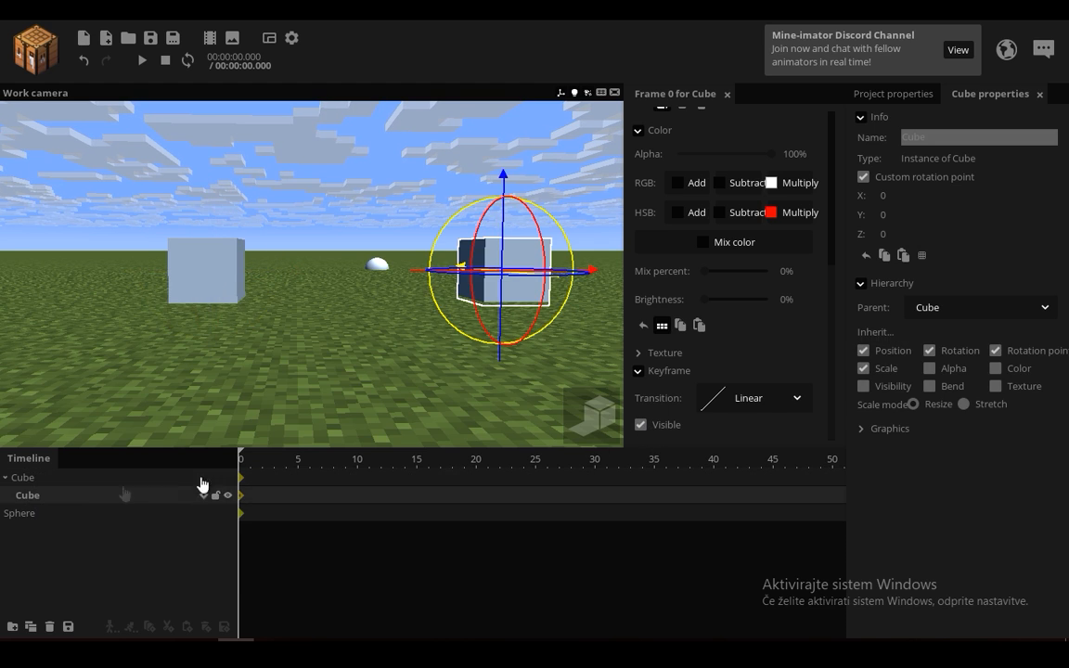
left_click(41, 477)
left_click(639, 428)
left_click(639, 427)
left_click(638, 428)
left_click(638, 428)
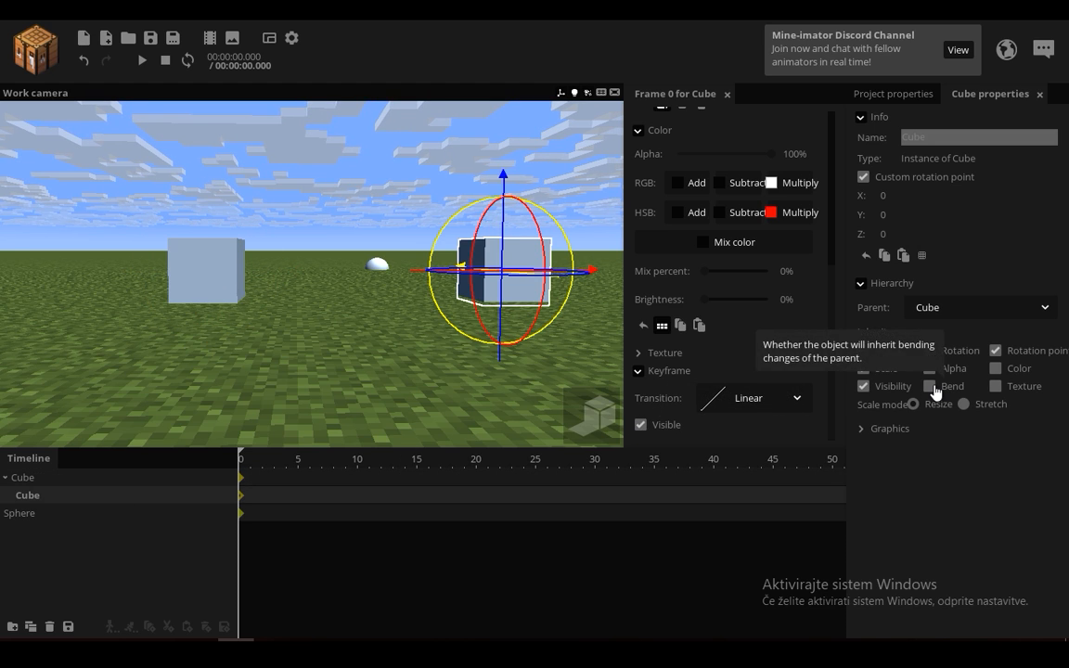
left_click(932, 388)
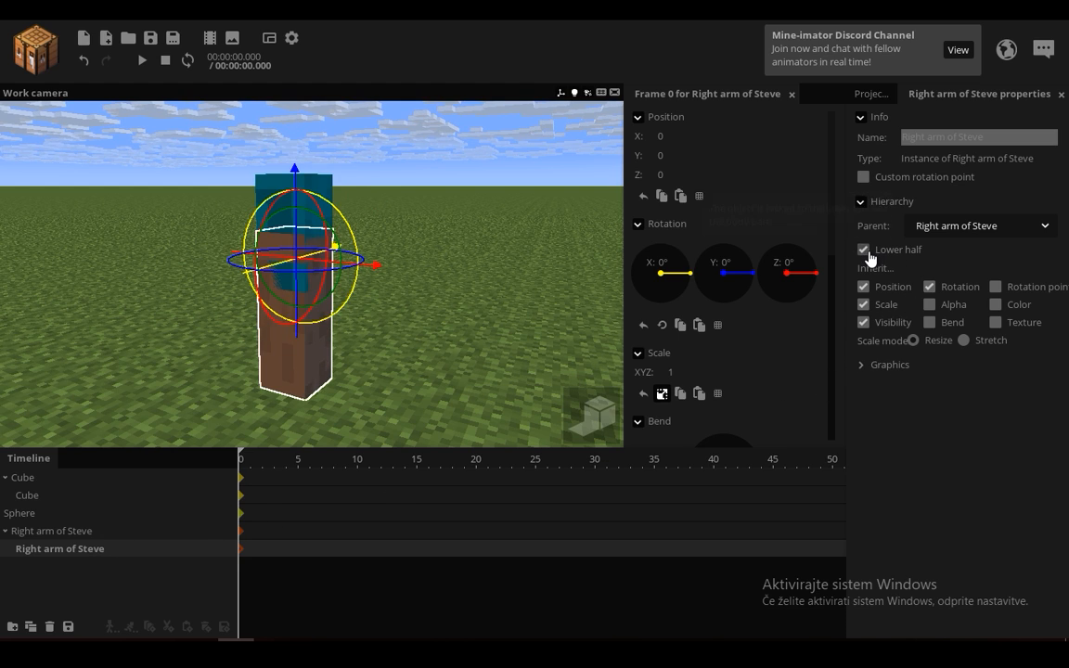
Step: Bend the parent Right arm of Steve forward, and switch the child arm's lower half attachment off and on again
left_click(51, 532)
mouse_move(329, 249)
left_mouse_down()
mouse_move(343, 218)
mouse_move(372, 291)
left_mouse_up()
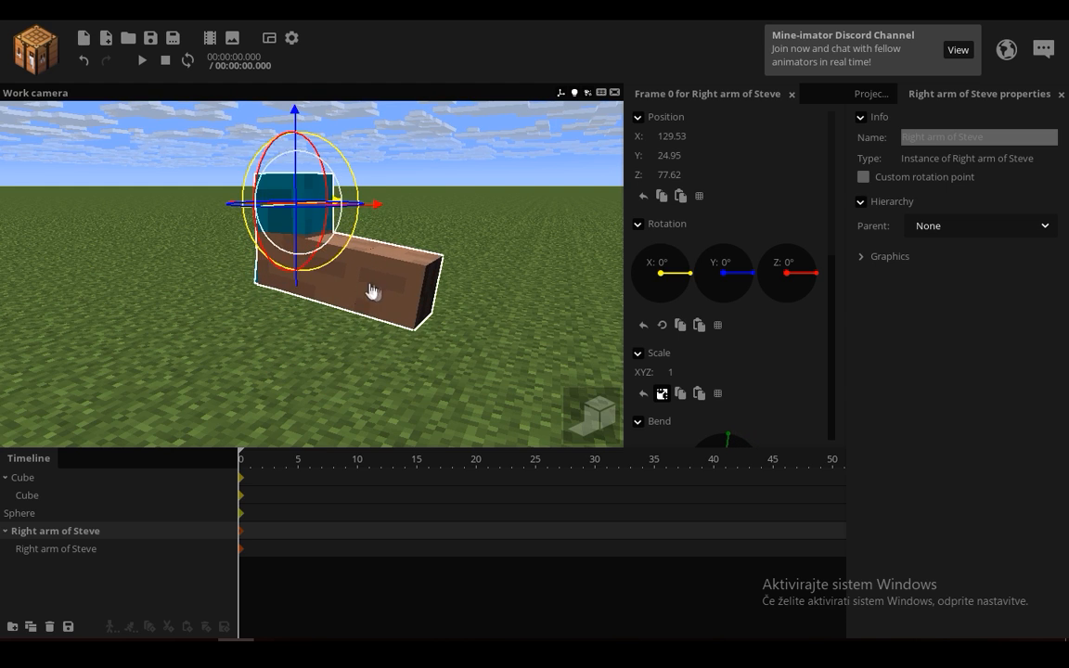
left_click(61, 549)
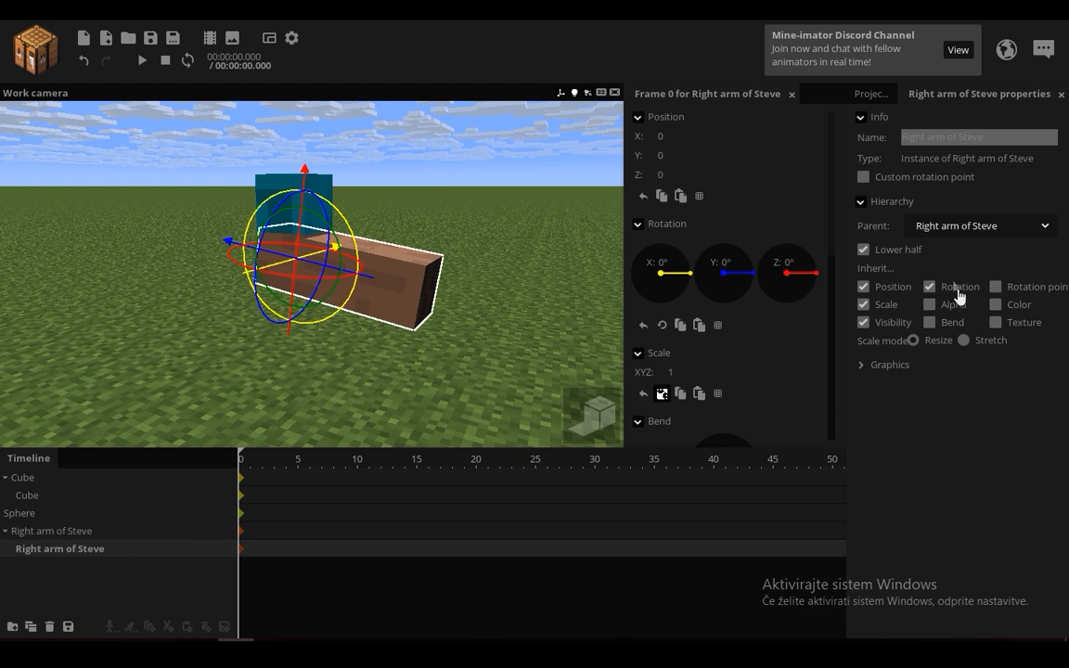
left_click(863, 249)
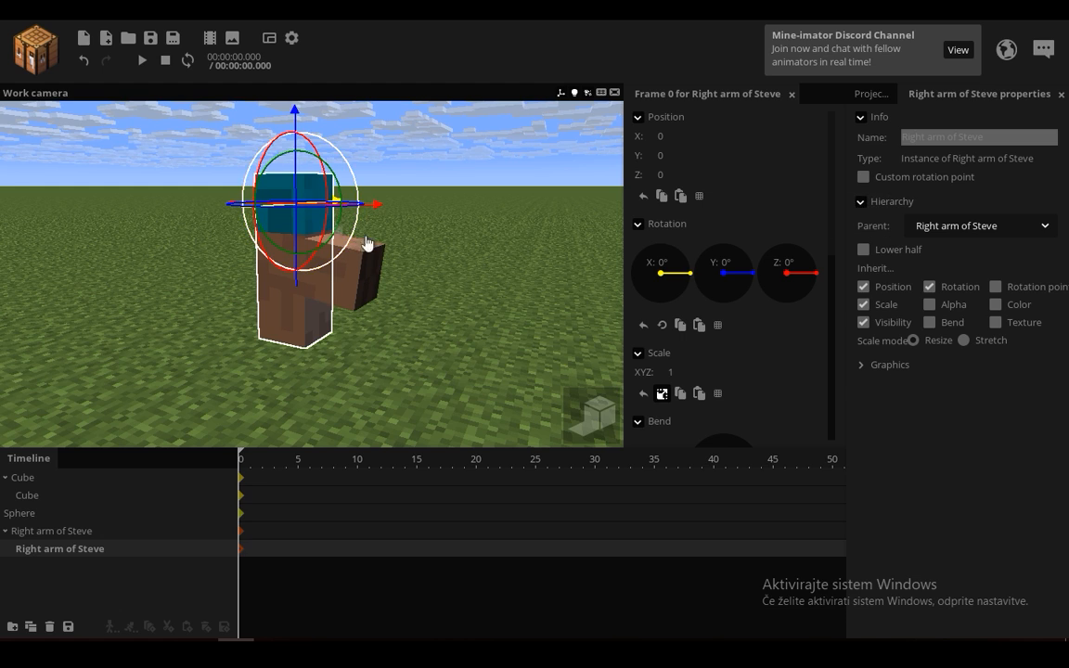
left_click(881, 253)
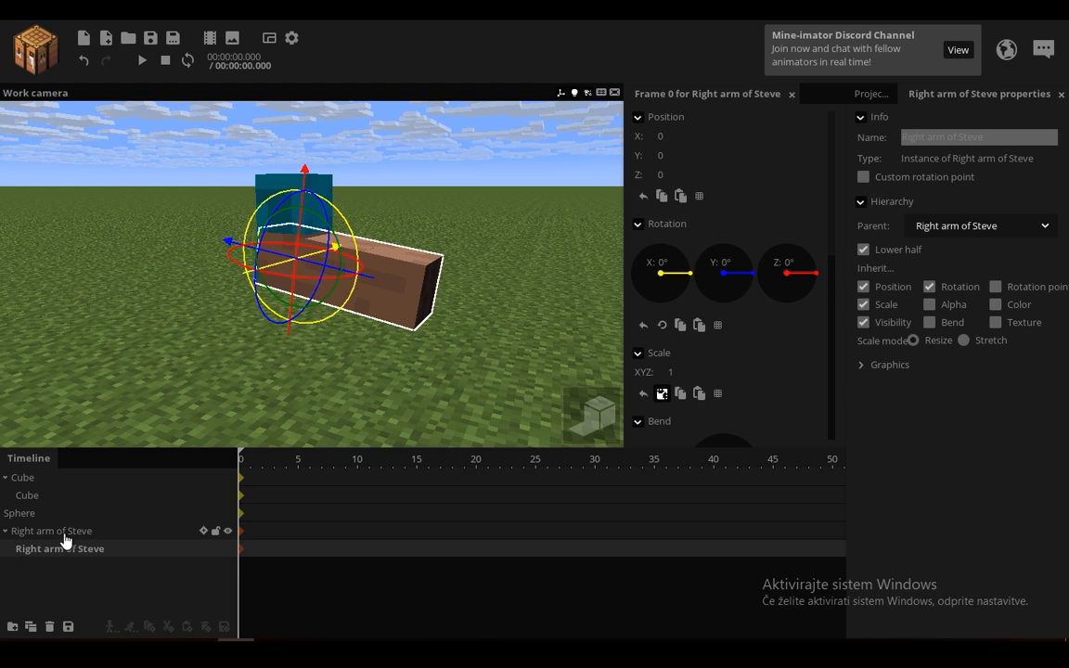
Step: Turn on bend inheritance for the child arm and adjust the bend of the parent arm
left_click(928, 322)
left_click(51, 531)
left_click_drag(338, 241, 301, 281)
Step: Duplicate the child arm and parent the copy to the original child arm
left_click(47, 551)
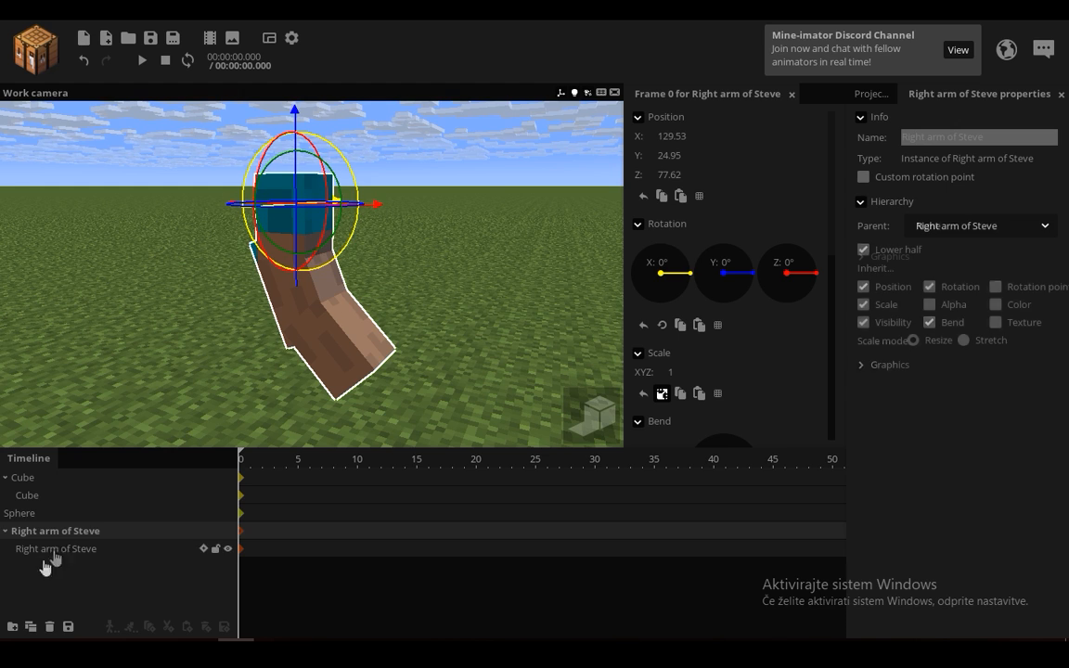
left_click(31, 626)
mouse_move(49, 565)
left_mouse_down()
mouse_move(68, 560)
mouse_move(64, 552)
left_mouse_up()
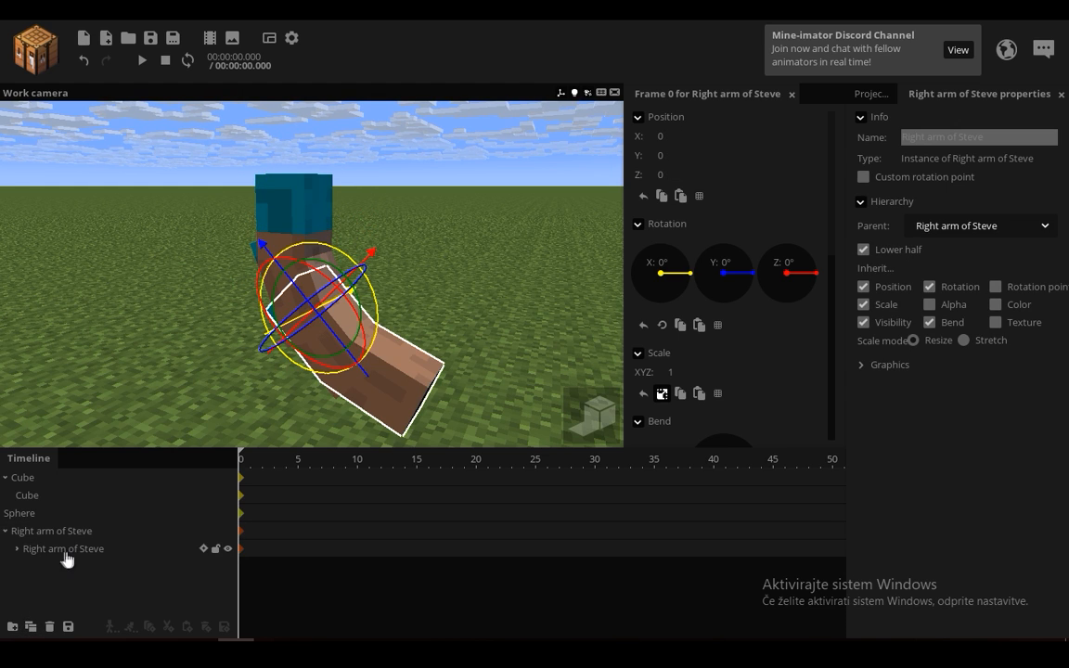
Step: Bend the topmost arm to about 8.47° and turn on color inheritance for both nested arms
left_click(37, 532)
left_click_drag(327, 239, 330, 268)
left_click(17, 549)
left_click_drag(63, 582, 78, 551)
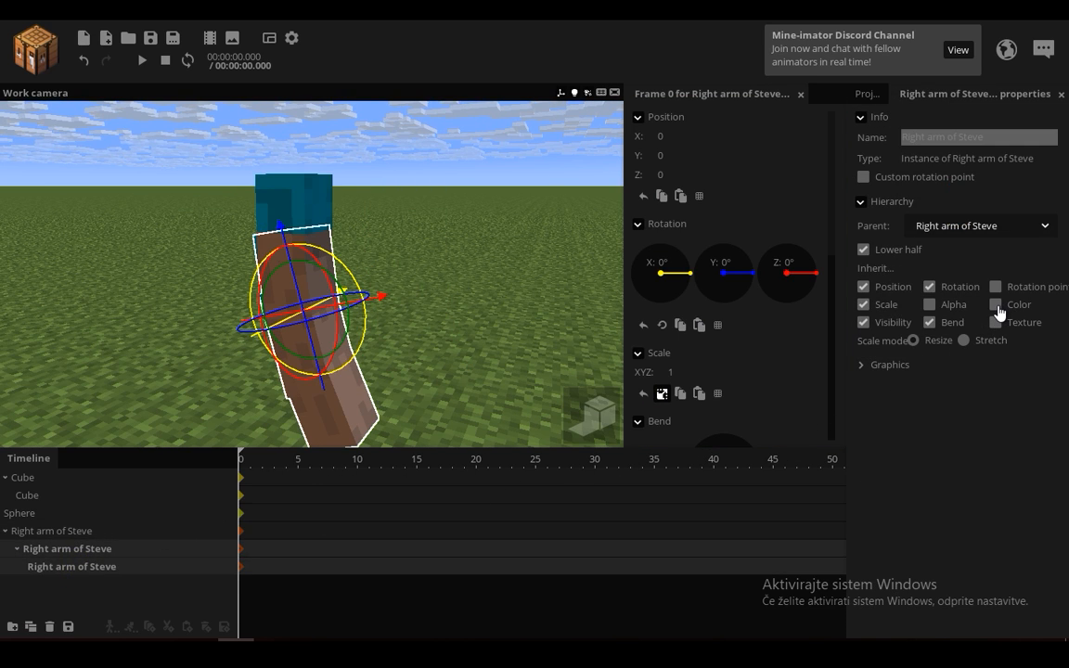
Step: Mix a dark red color at 100% into the topmost arm and bend the arm to about 13.96°
left_click(74, 532)
left_click_drag(828, 303, 829, 334)
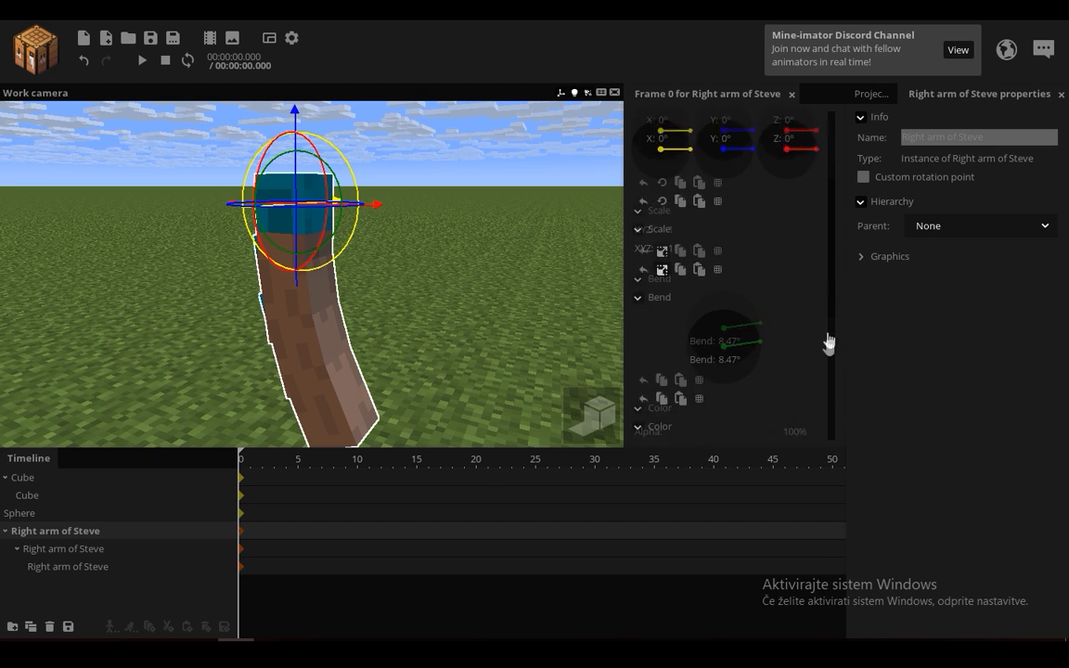
left_click_drag(753, 382, 806, 386)
left_click(756, 356)
mouse_move(528, 360)
left_mouse_down()
mouse_move(594, 351)
mouse_move(428, 348)
mouse_move(547, 355)
left_mouse_up()
left_click(540, 422)
left_click_drag(309, 264, 400, 250)
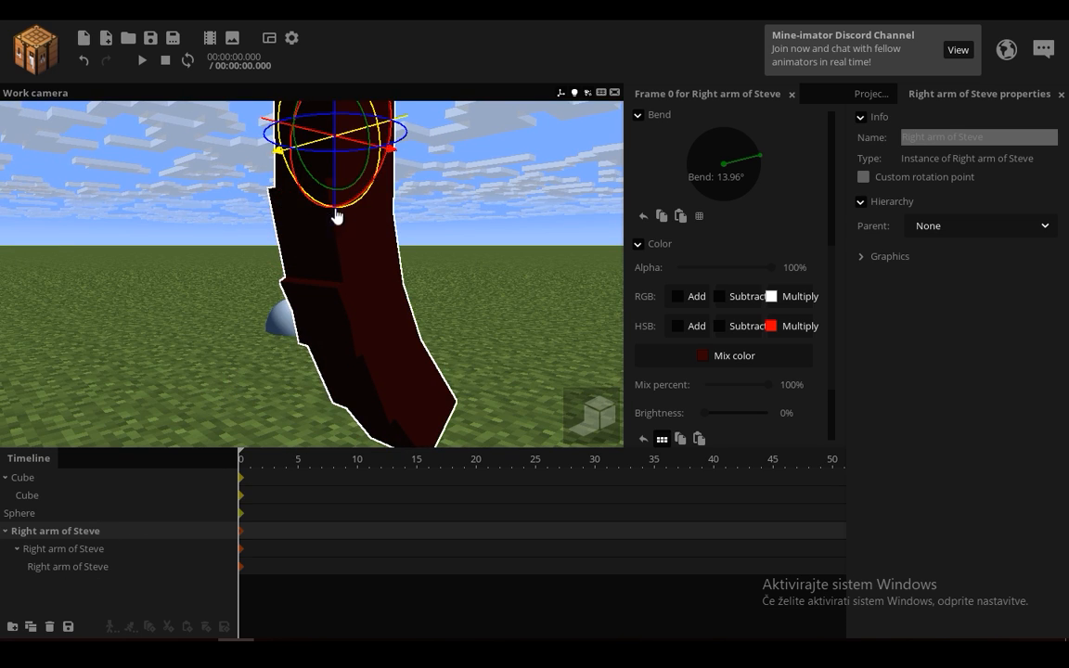
Step: Bend the topmost Steve arm further, to about 45.43°, to test the nested arms
left_click_drag(355, 196, 413, 208)
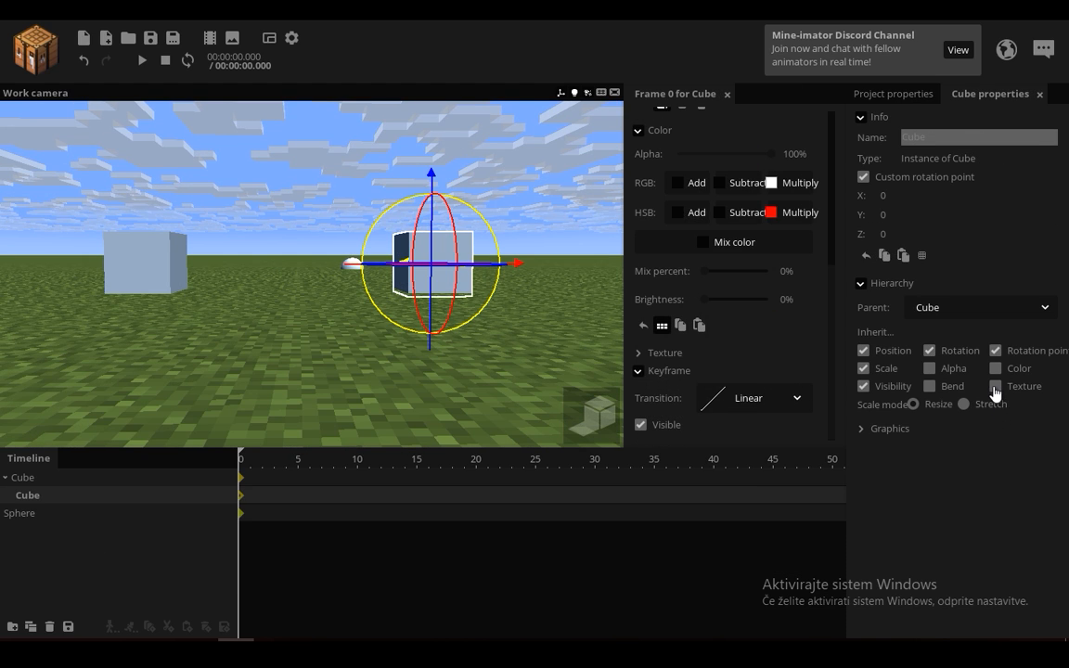
Step: Try texture inheritance on the child cube and compare the child cube with its parent cube
left_click(995, 386)
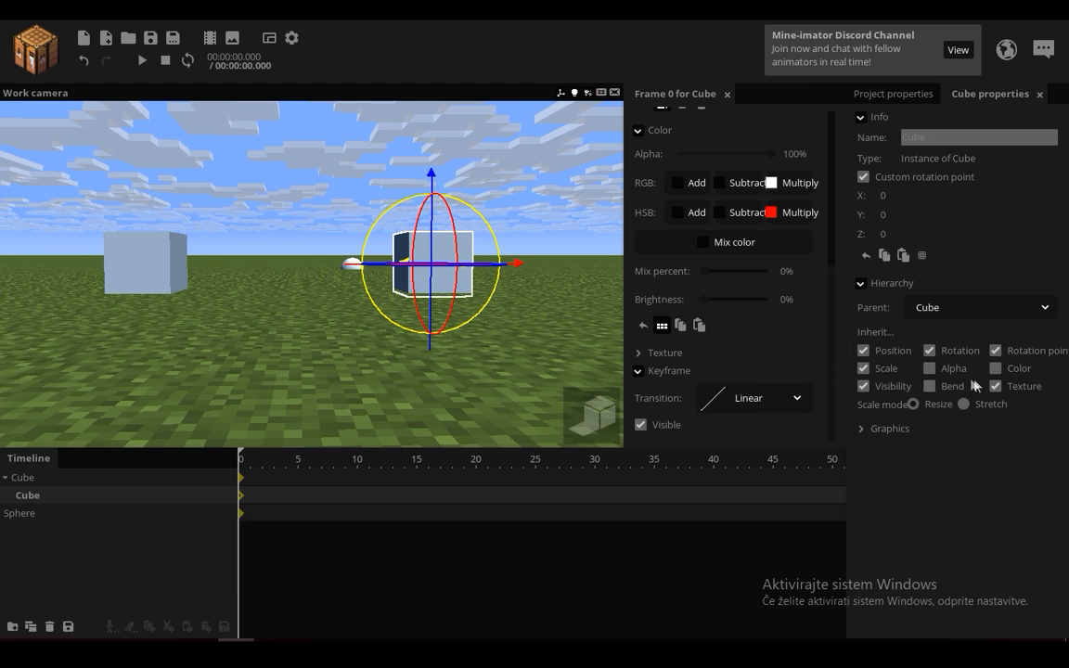
left_click(38, 477)
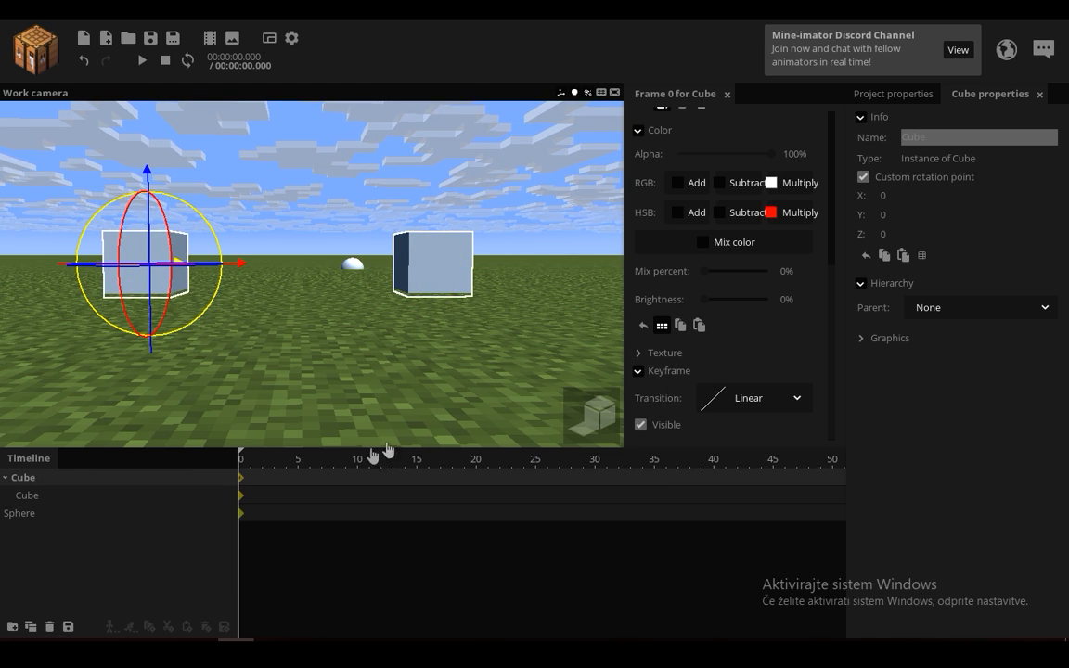
left_click(81, 498)
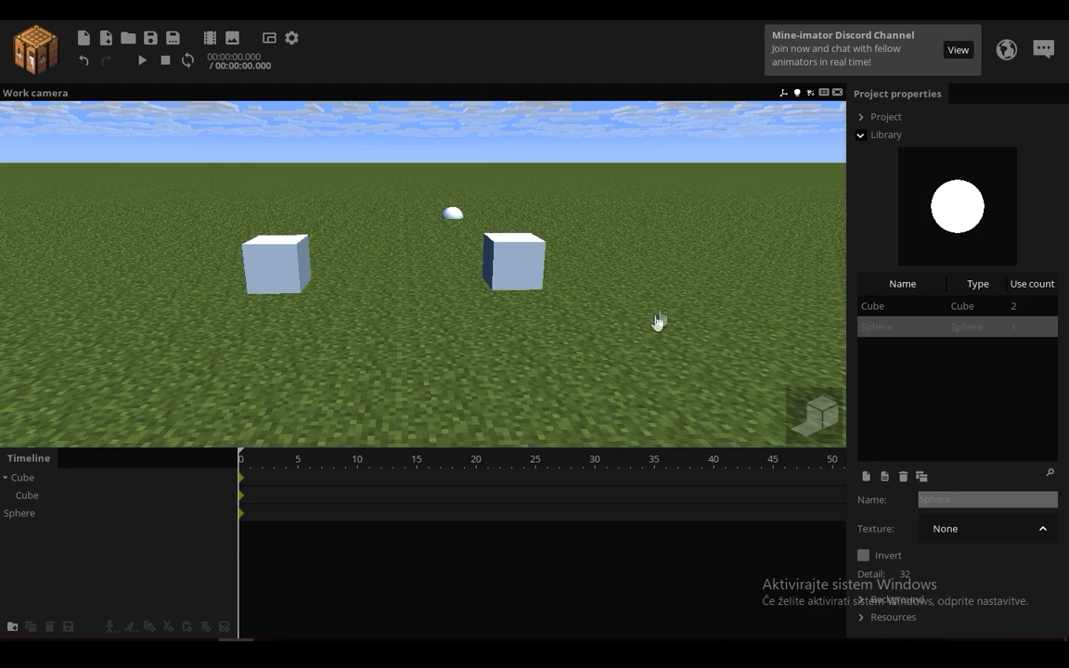
Step: Leave rotation as the child cube's only inherited property and rotate the parent cube to test it
left_click(53, 498)
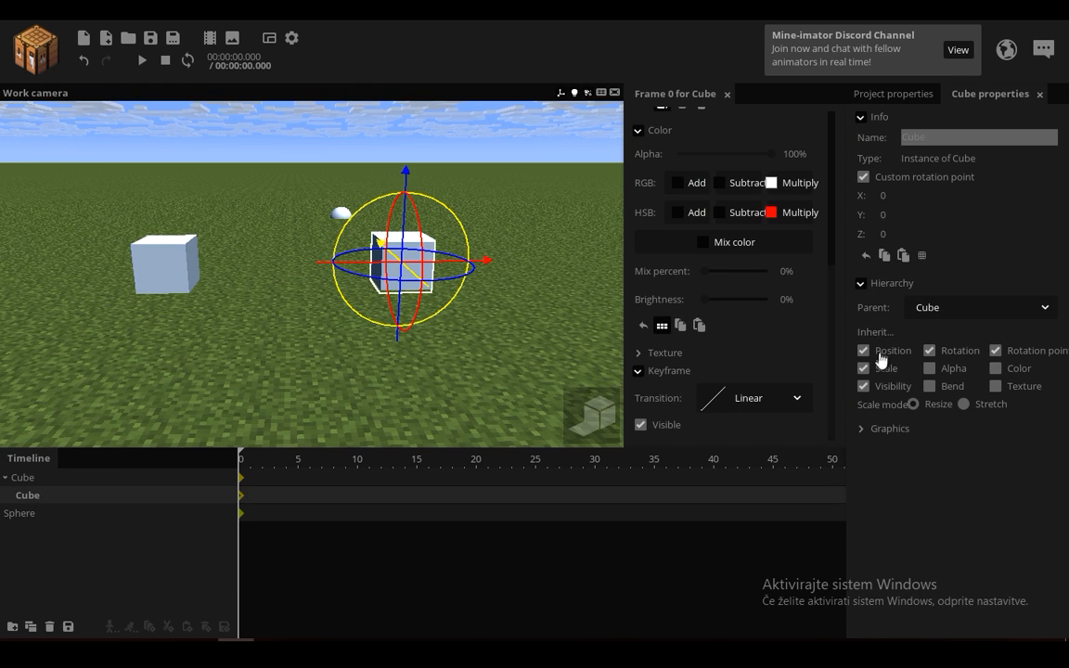
left_click(863, 351)
left_click(862, 369)
left_click(863, 386)
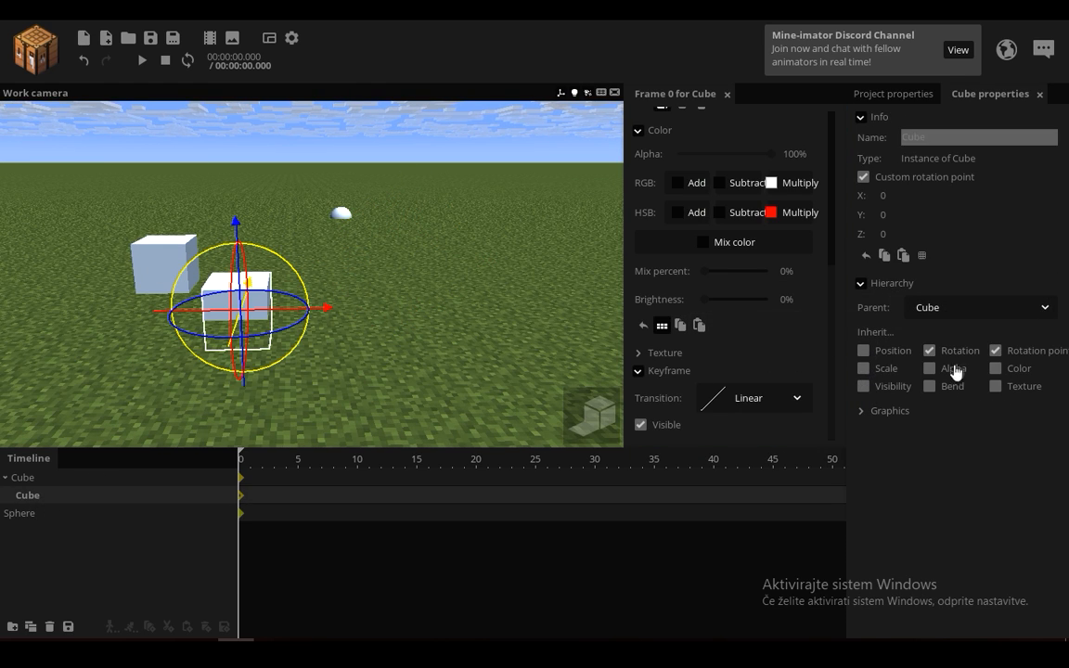
left_click(51, 480)
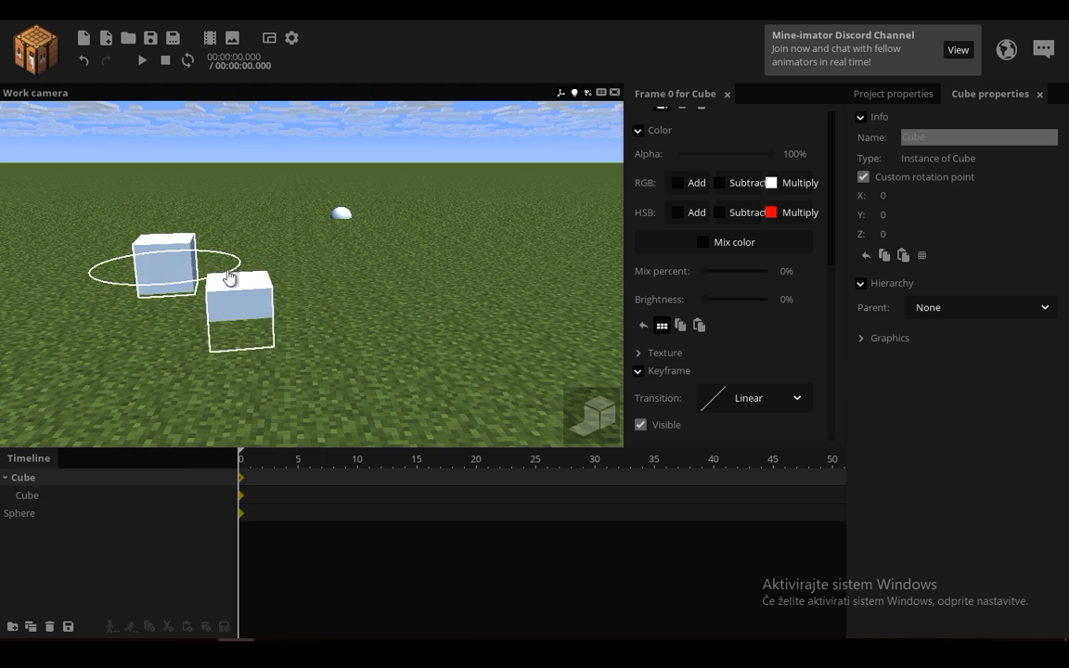
Step: Move the child and parent cubes far apart and lower the parent cube below the ground
left_click(43, 496)
left_click_drag(278, 309, 788, 293)
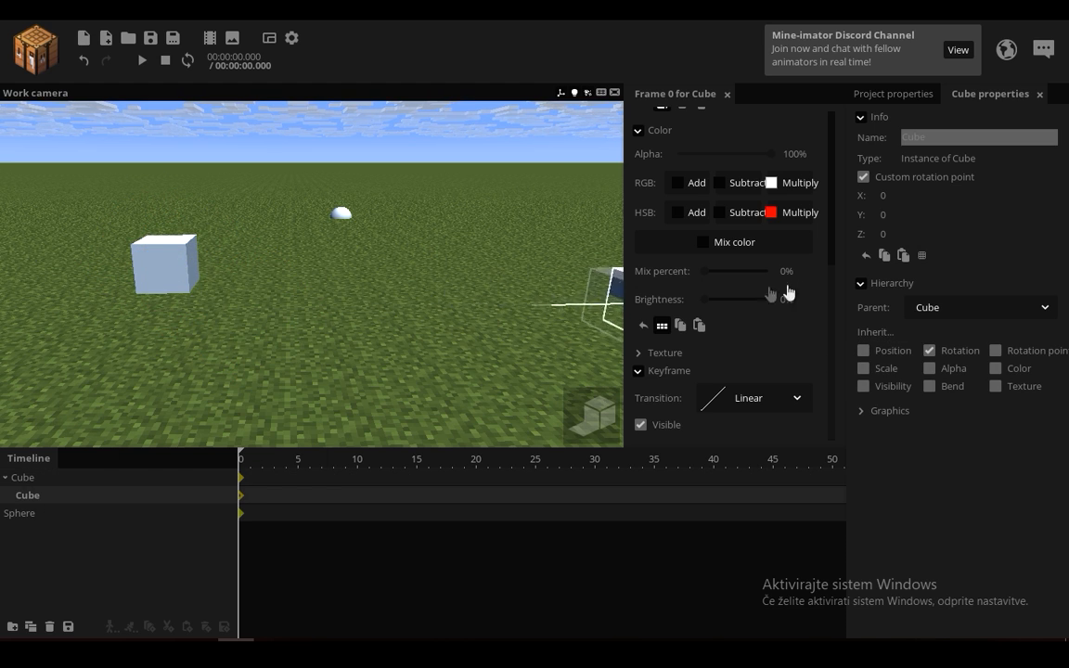
left_click(58, 477)
left_click_drag(238, 305, 17, 297)
right_click_drag(53, 296, 63, 271)
key("s")
left_click_drag(75, 241, 89, 340)
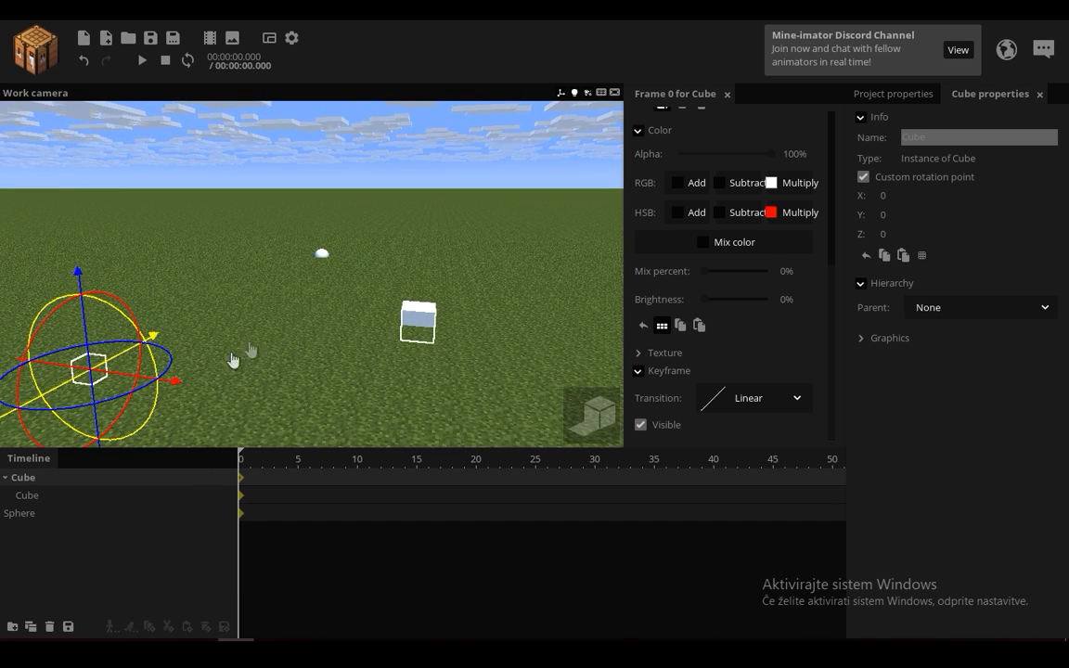
Step: Keyframe the child cube at frame 40 and set its first keyframe's transition to ease in and out
key("w")
right_click_drag(293, 379, 310, 410)
left_click(115, 501)
left_click(713, 495)
left_click_drag(392, 336, 358, 262)
left_click(241, 501)
left_click(754, 397)
left_click(733, 505)
left_click_drag(408, 629, 443, 505)
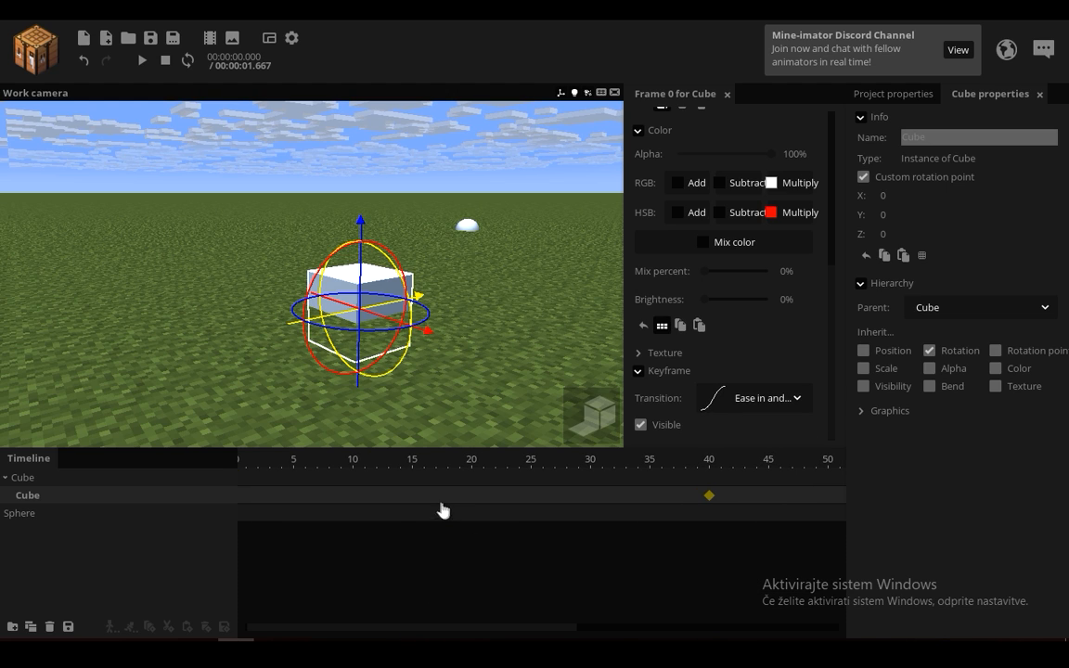
Step: Animate the parent cube's rotation with keyframes at frames 14 and 57
left_click(399, 484)
left_click_drag(400, 629, 399, 629)
left_click_drag(536, 628, 640, 577)
left_click(734, 481)
left_click_drag(220, 332, 215, 339)
left_click_drag(517, 636, 371, 582)
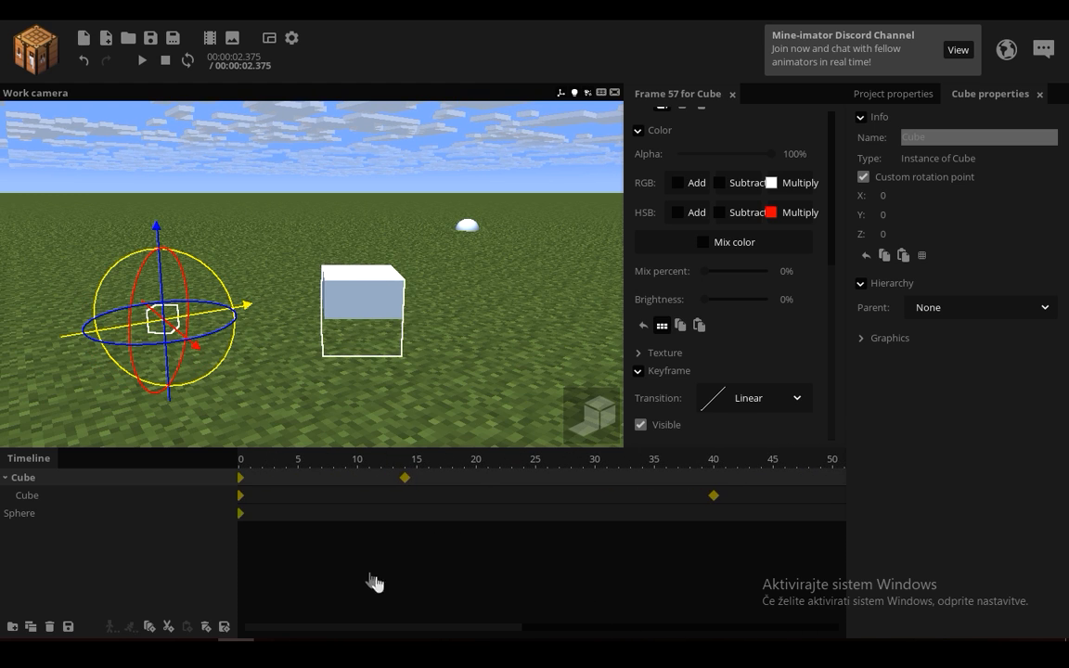
Step: Set the transition of the parent cube's frame 14 keyframe to ease in and out
left_click(240, 495)
left_click(404, 477)
left_click(717, 399)
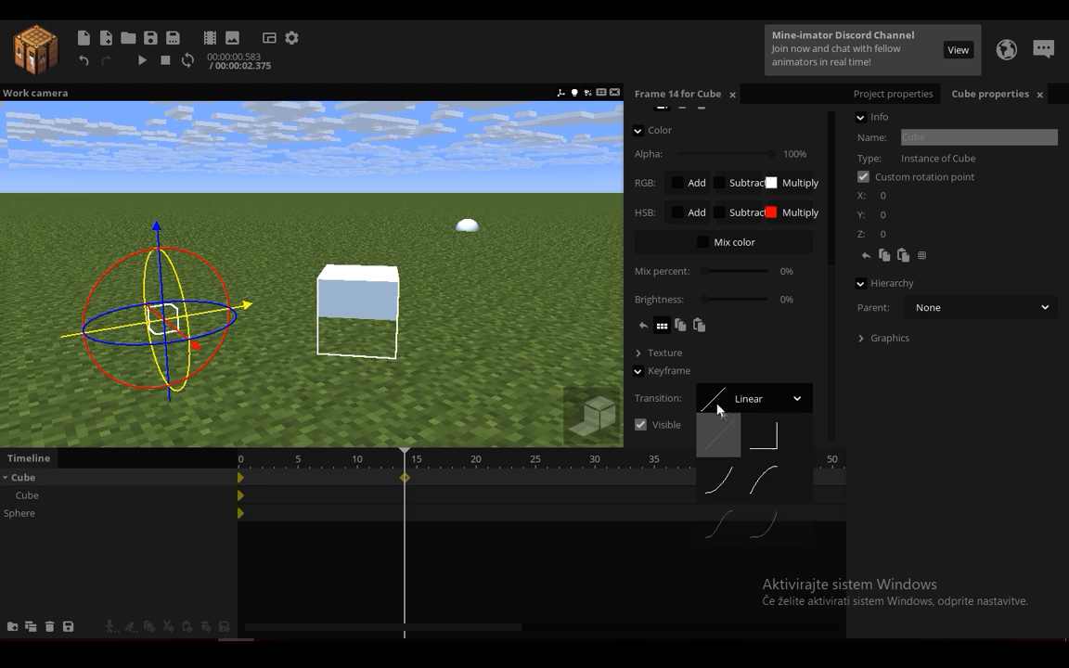
left_click(716, 523)
Step: Play back the animation and watch how the child cube follows only the parent's rotation
key("space")
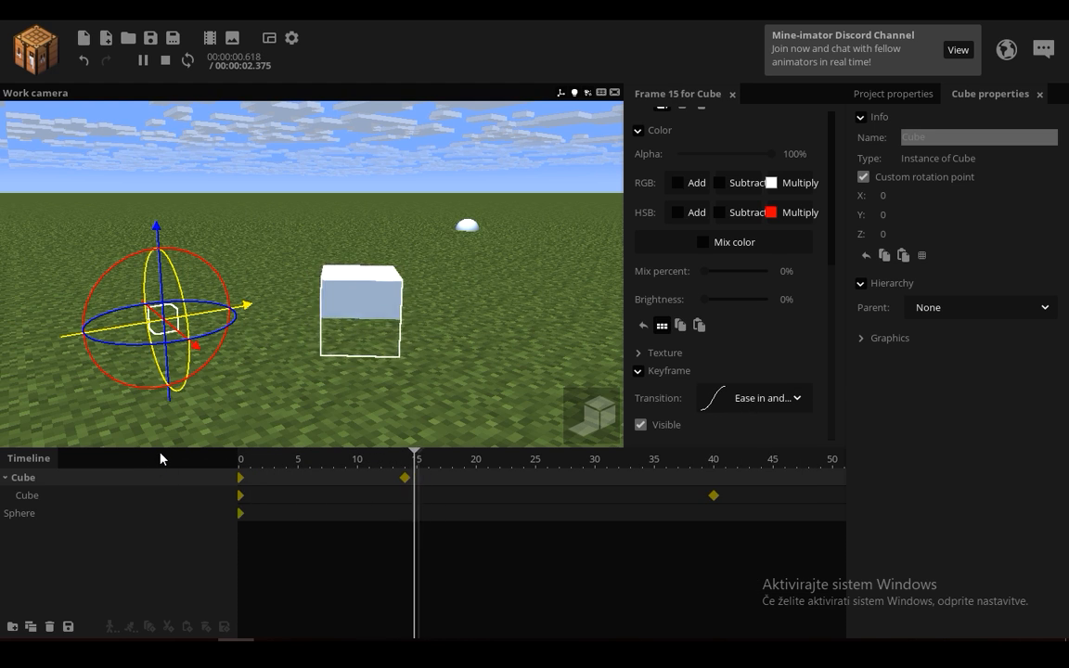
left_click(423, 417)
key("space")
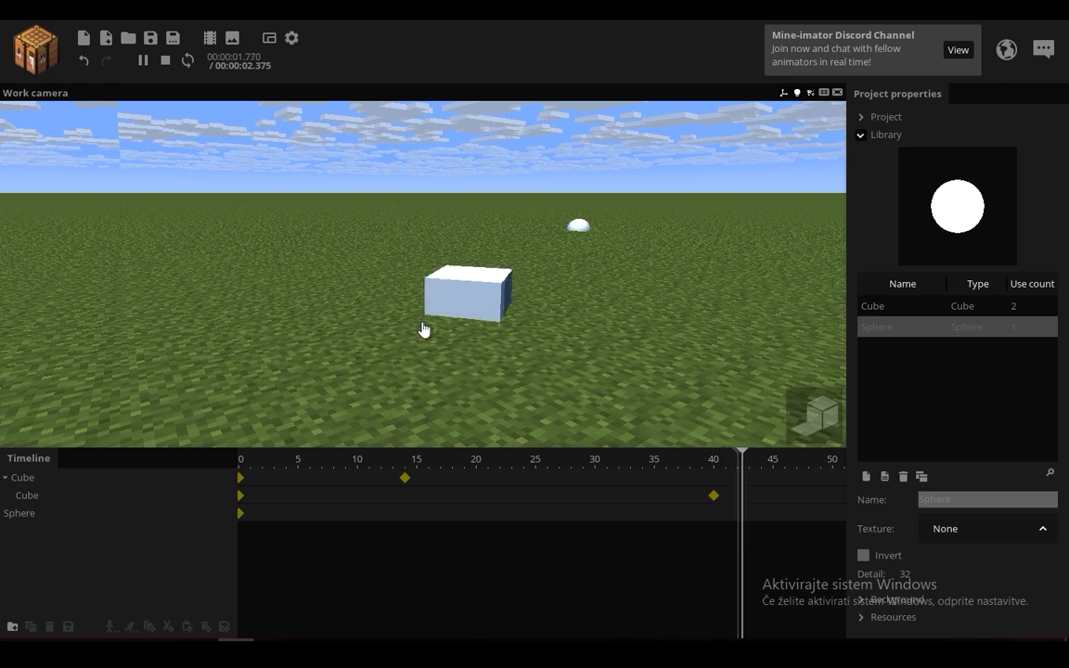
key("space")
Step: Examine the spear model in the spear project and expand the SPEAR THING folder in the timeline
scroll(425, 330, "down", 4)
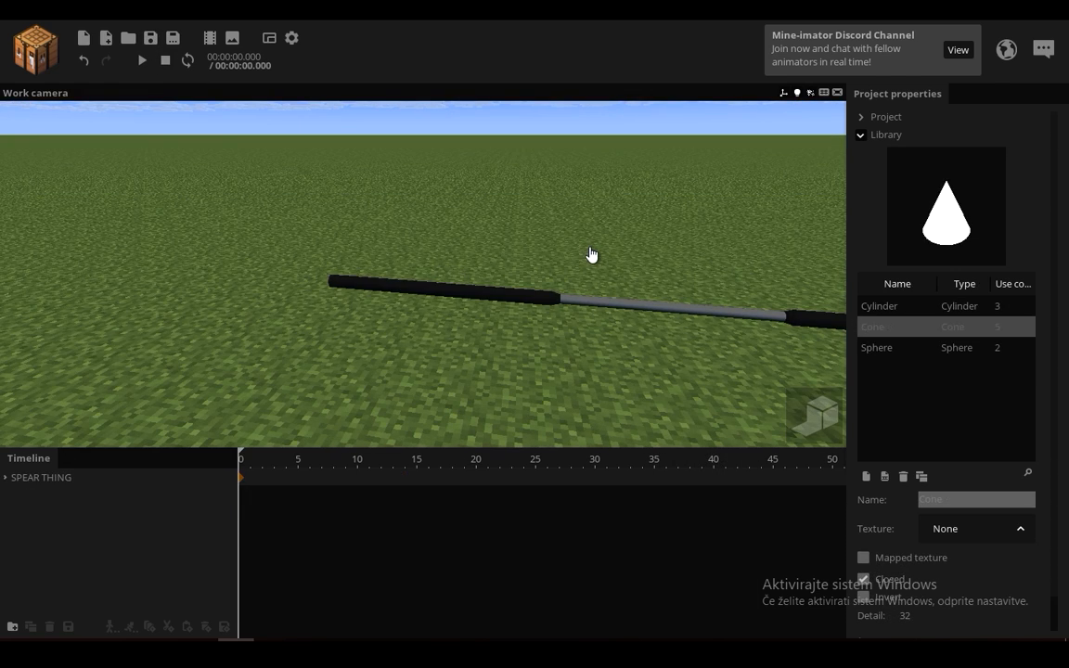
right_click_drag(570, 270, 779, 302)
right_click_drag(371, 264, 309, 232)
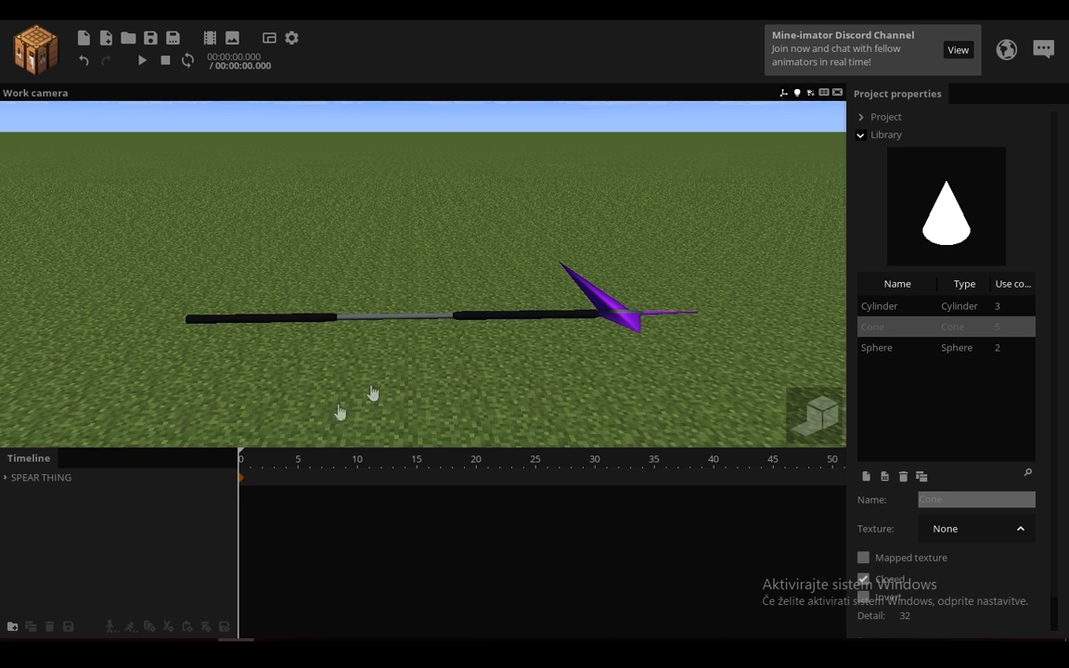
double_click(93, 478)
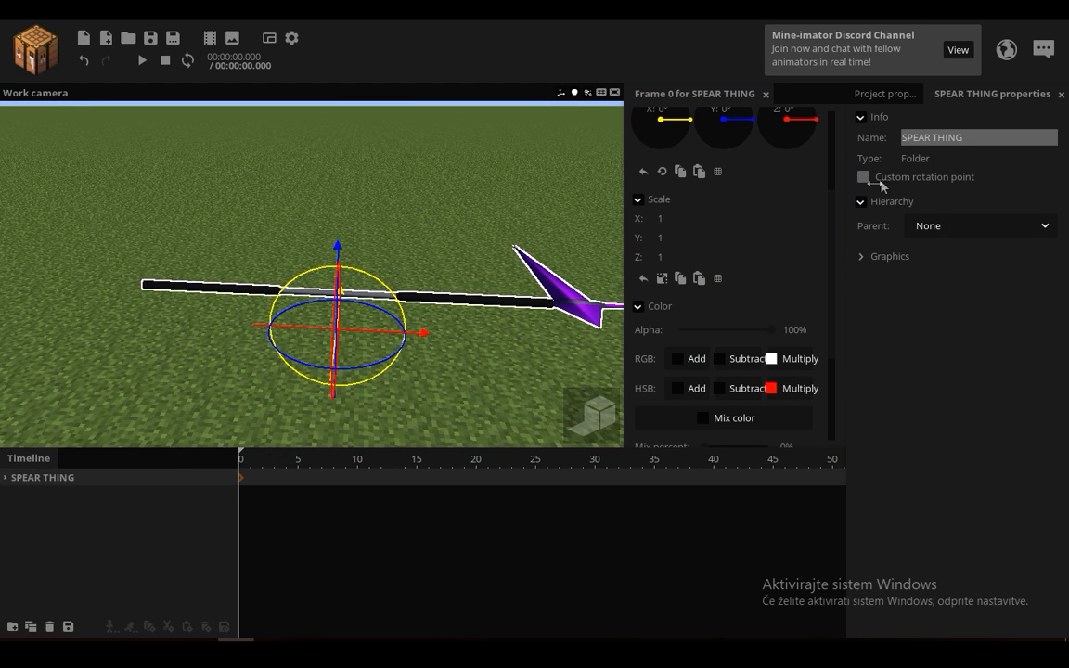
left_click(5, 478)
scroll(116, 349, "up", 2)
left_click_drag(116, 349, 120, 292)
Step: Inspect the Handle cylinder's parent and inheritance settings and expand its child objects
left_click(47, 499)
scroll(182, 399, "up", 2)
right_click_drag(181, 399, 192, 367)
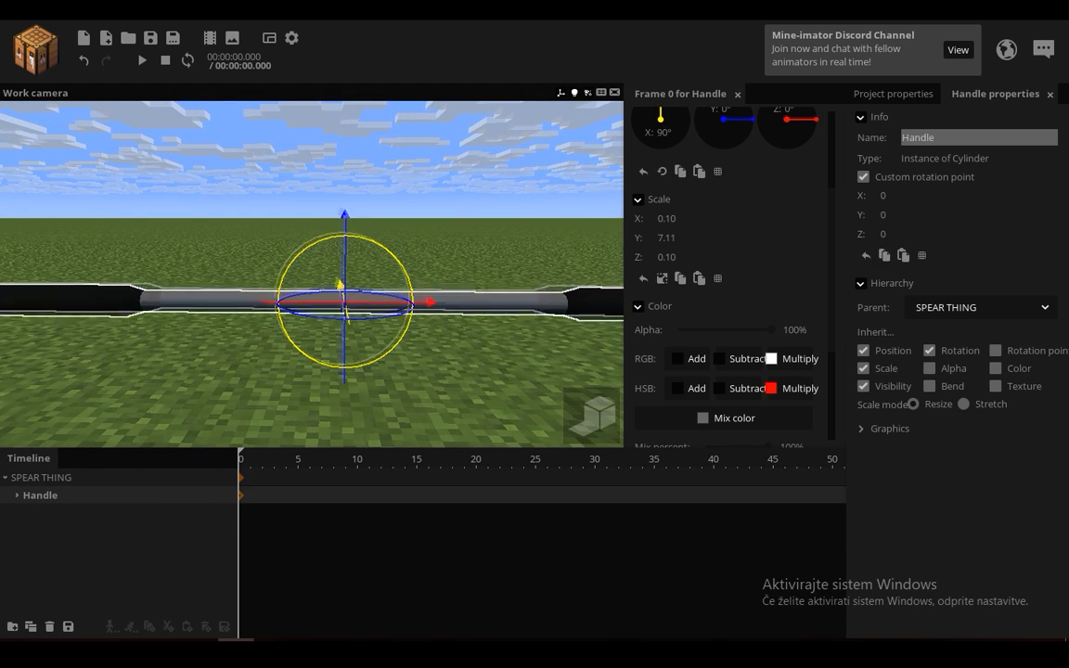
scroll(448, 231, "down", 5)
left_click_drag(352, 316, 79, 87)
left_click(87, 64)
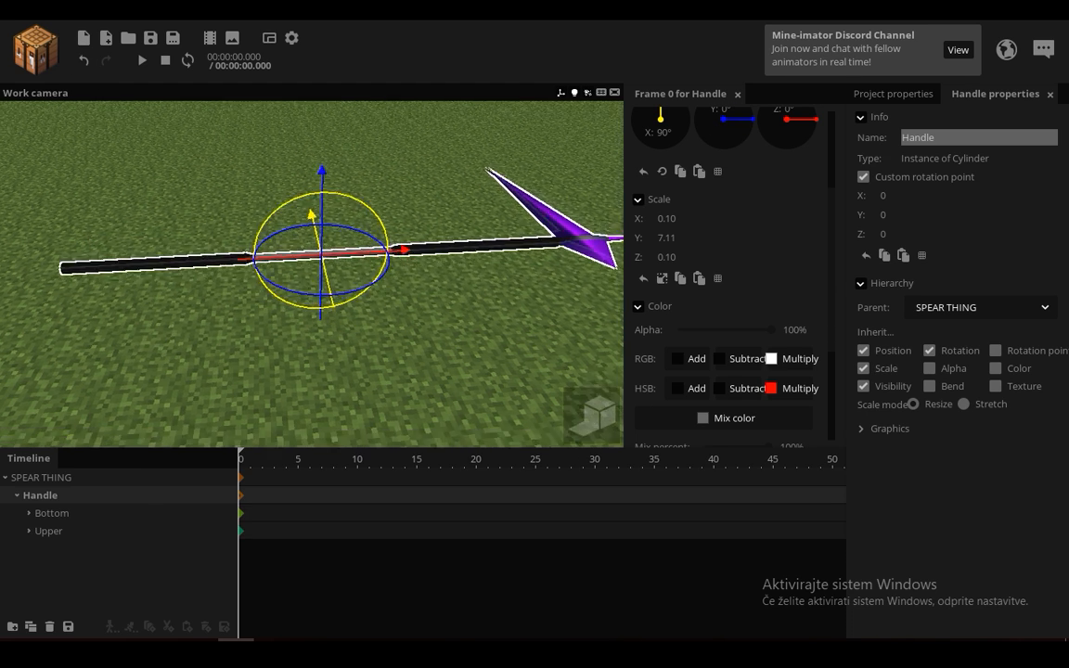
left_click_drag(135, 505, 129, 461)
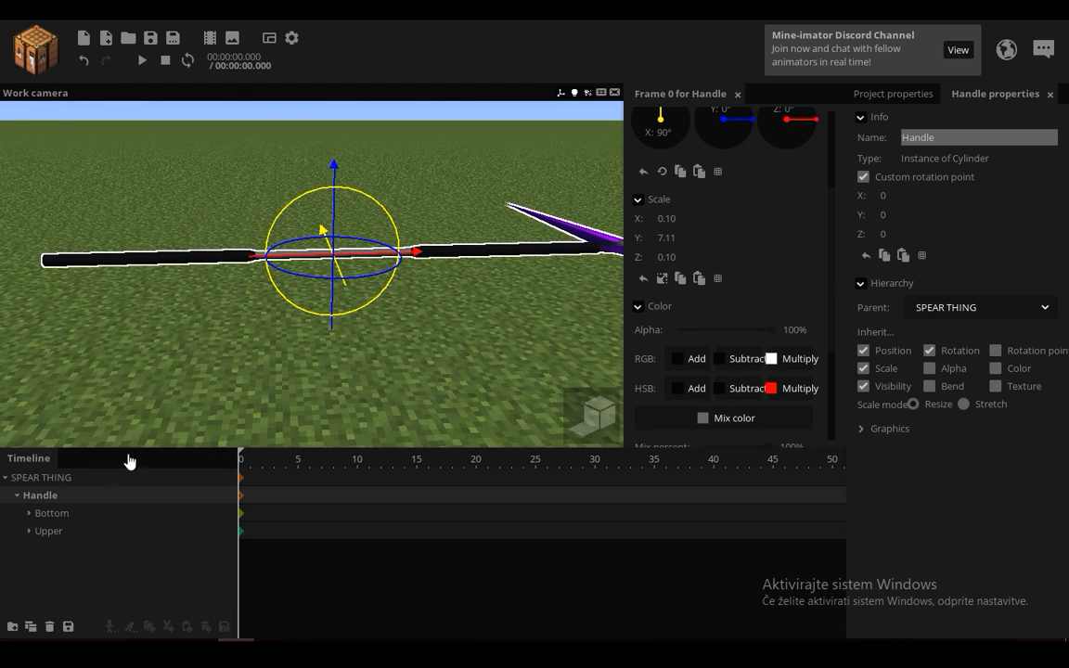
Step: Inspect the Bottom folder's parenting under Handle and expand it to show its Side parts
left_click(65, 520)
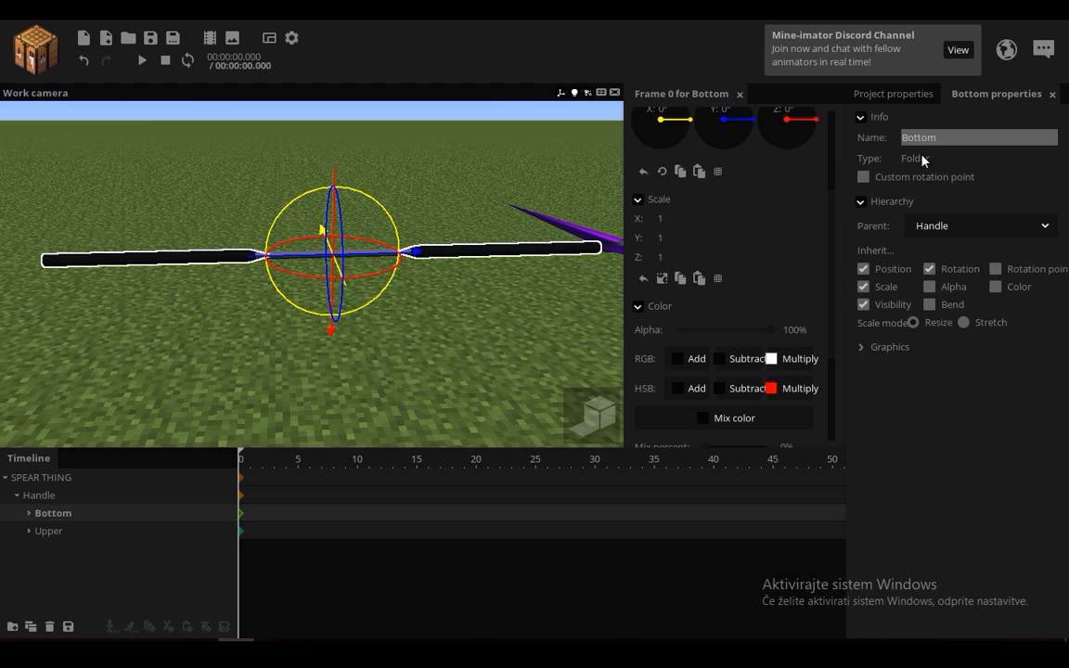
left_click_drag(320, 186, 303, 200)
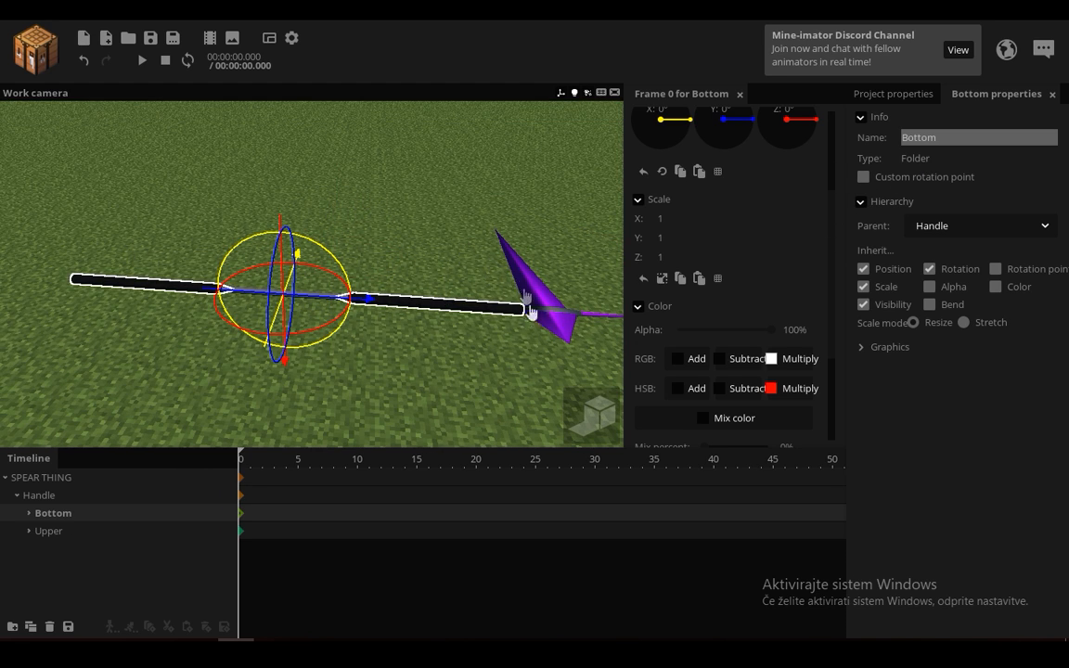
right_click_drag(522, 293, 523, 358)
left_click(29, 513)
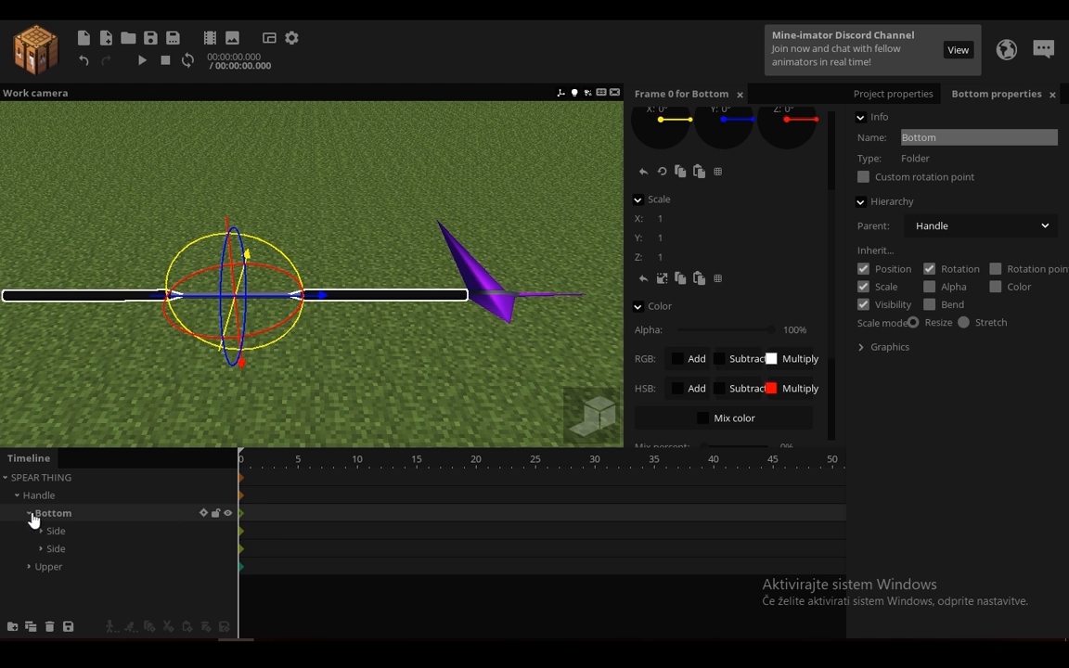
right_click_drag(81, 415, 76, 423)
Step: Inspect the first Side cylinder's inheritance settings and view it along the spear handle
left_click(61, 532)
right_click_drag(228, 394, 290, 361)
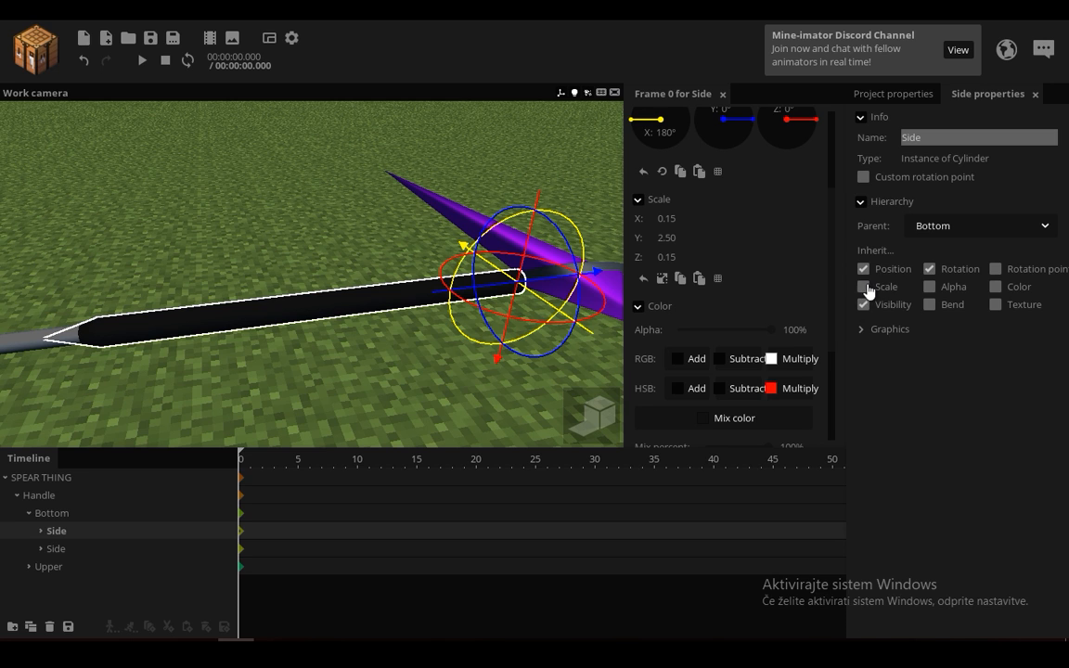
left_click_drag(381, 158, 391, 116)
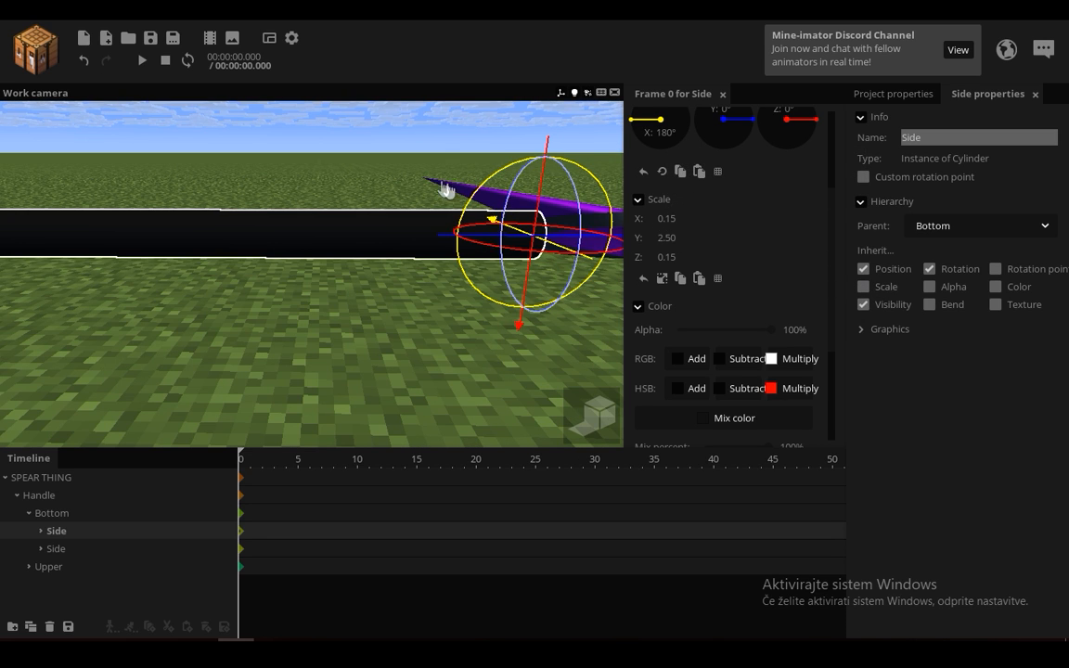
left_click_drag(355, 153, 325, 156)
left_click_drag(360, 252, 325, 252)
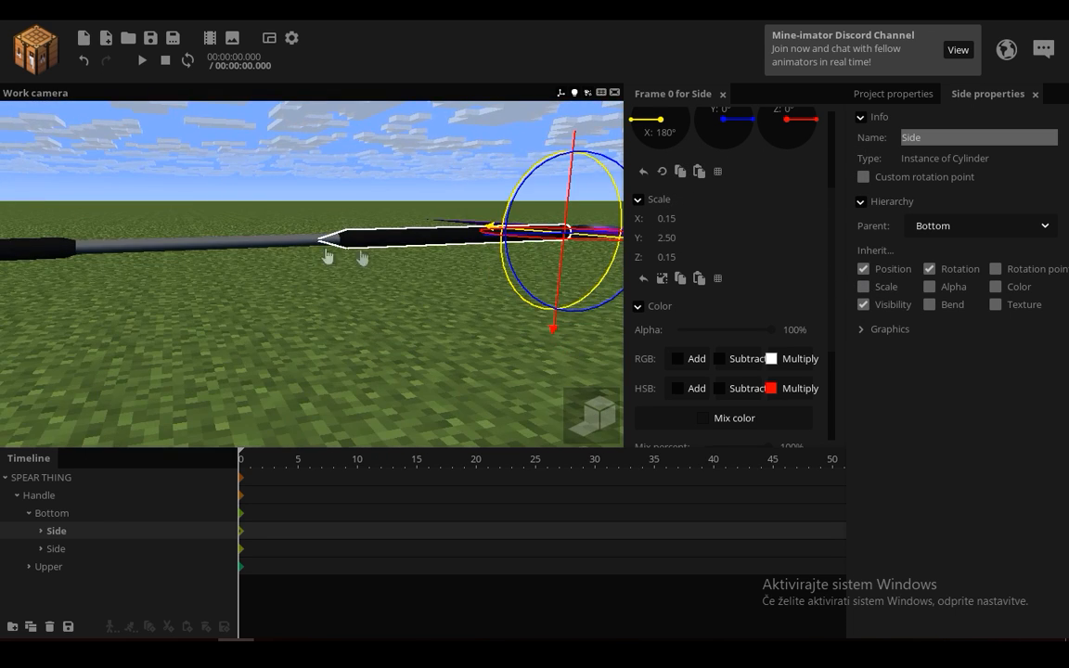
Step: Expand the first Side, focus on its Transition cone, and toggle the cone's visibility off and back on
left_click(41, 531)
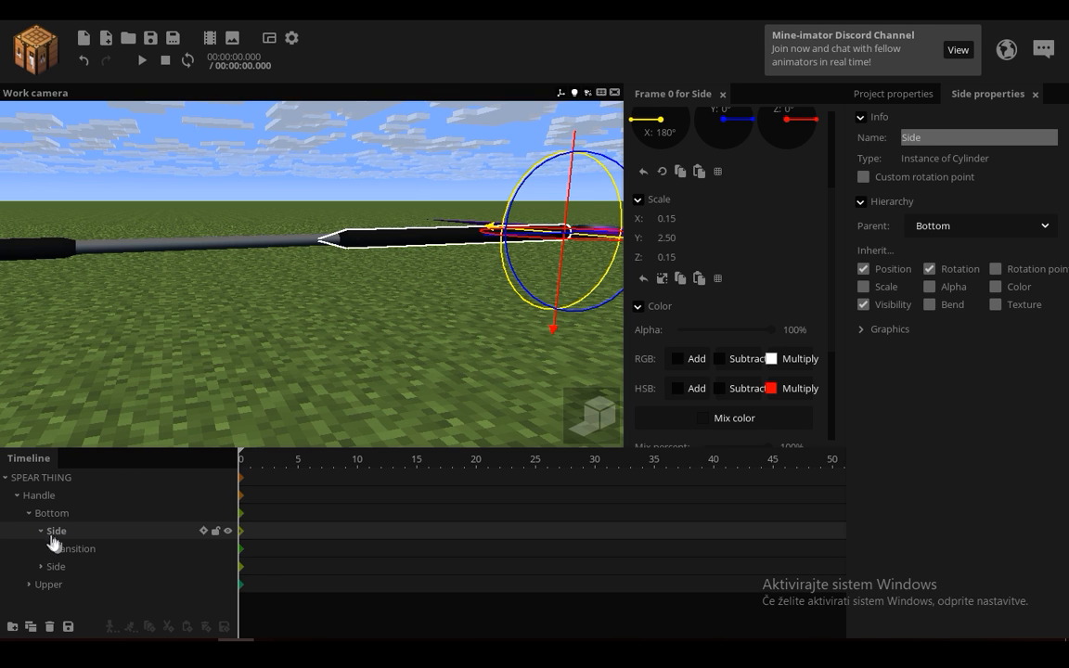
double_click(85, 554)
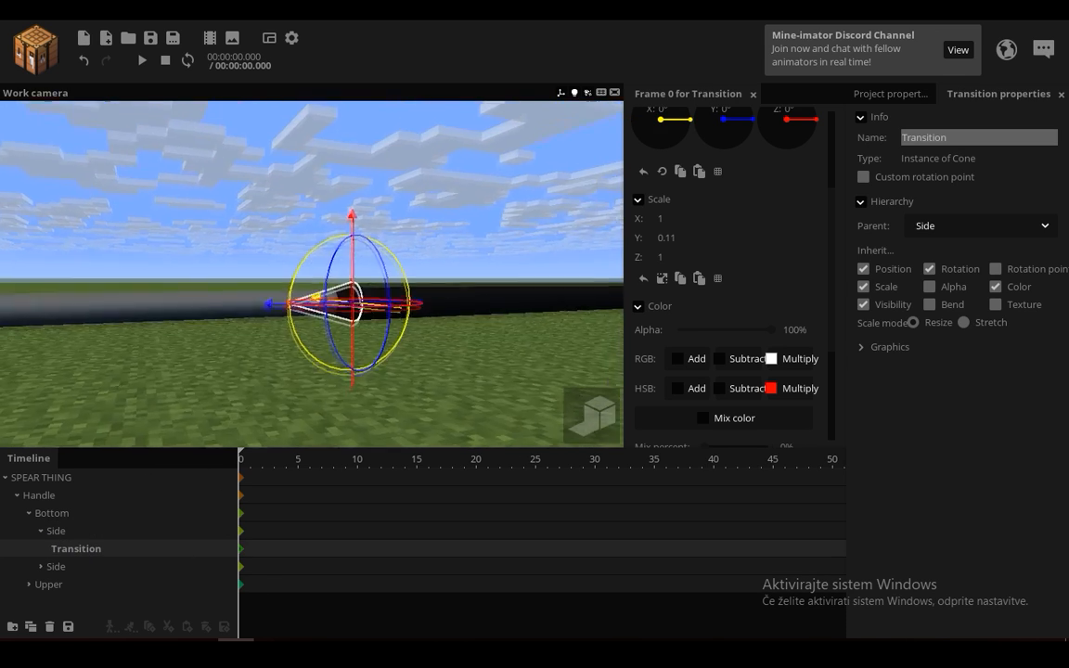
scroll(656, 398, "down", 3)
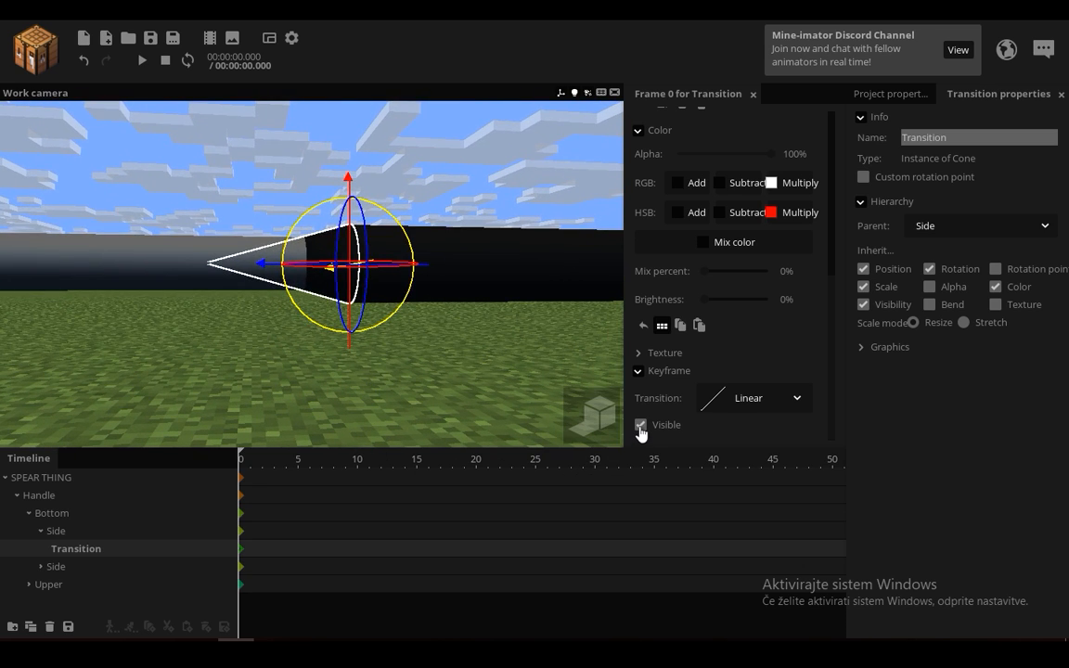
left_click(640, 428)
left_click(650, 425)
Step: Examine the Transition cone from several angles where the grey handle meets the black side cylinder
left_click(244, 201)
right_click_drag(420, 215, 417, 223)
key("w")
key("s")
left_click(74, 548)
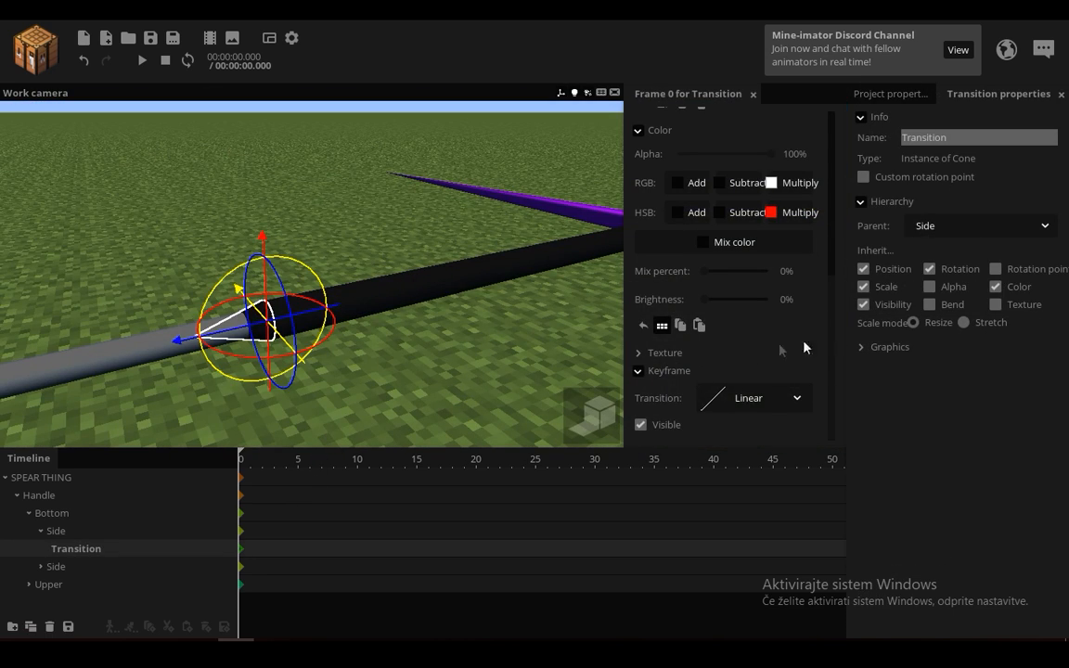
left_click_drag(420, 310, 422, 295)
right_click_drag(434, 268, 437, 265)
key("w")
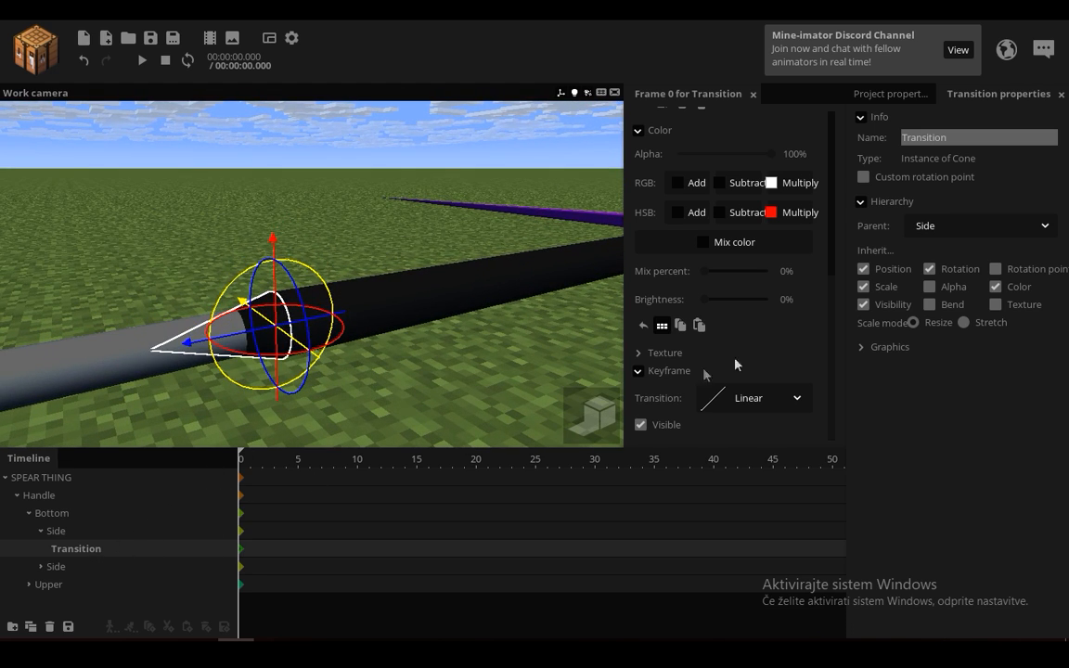
Step: Turn the Transition cone's scale inheritance off and back on, and bring up its scale values
left_click(863, 287)
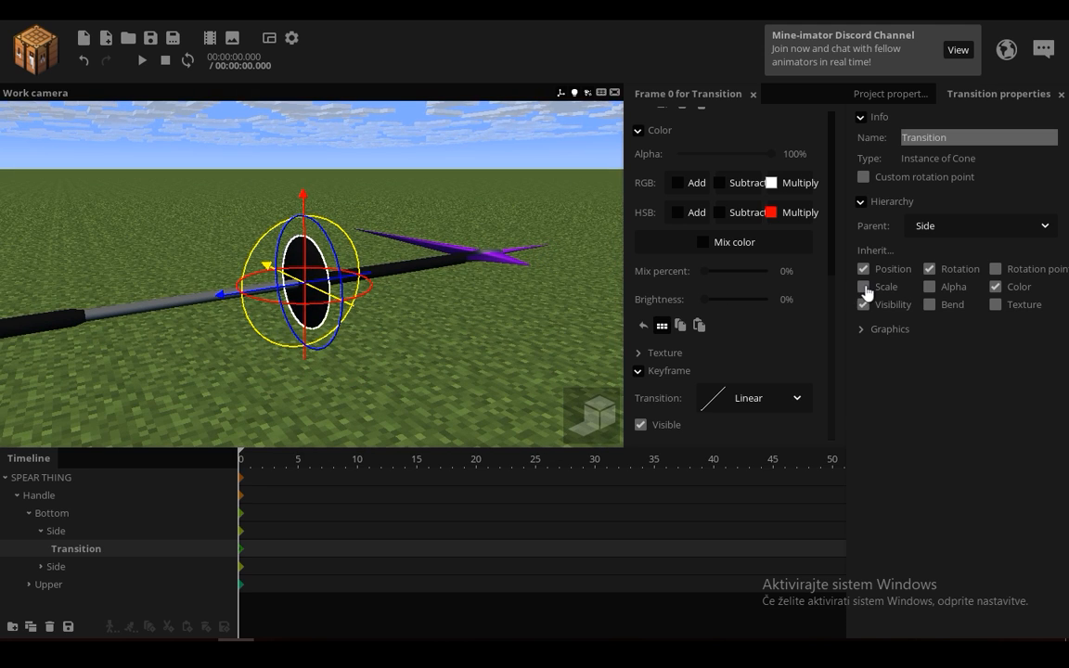
left_click(865, 288)
scroll(292, 411, "up", 6)
left_click_drag(831, 295, 833, 210)
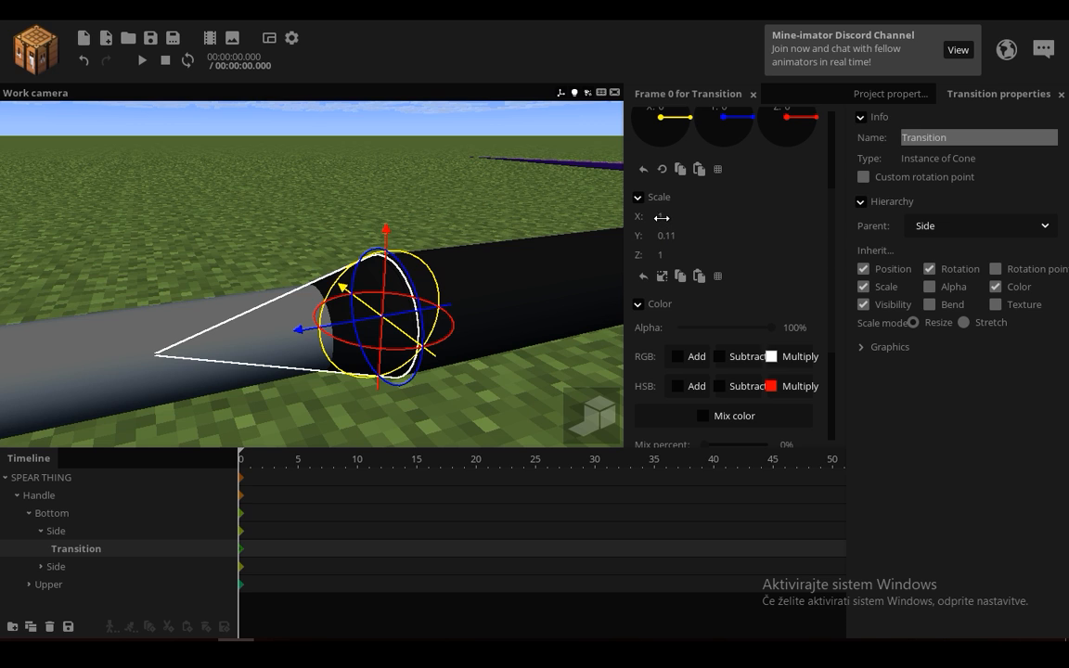
Step: Compare the Side cylinder's scale and shape with those of its child Transition cone
left_click(56, 531)
right_click_drag(419, 363, 354, 168)
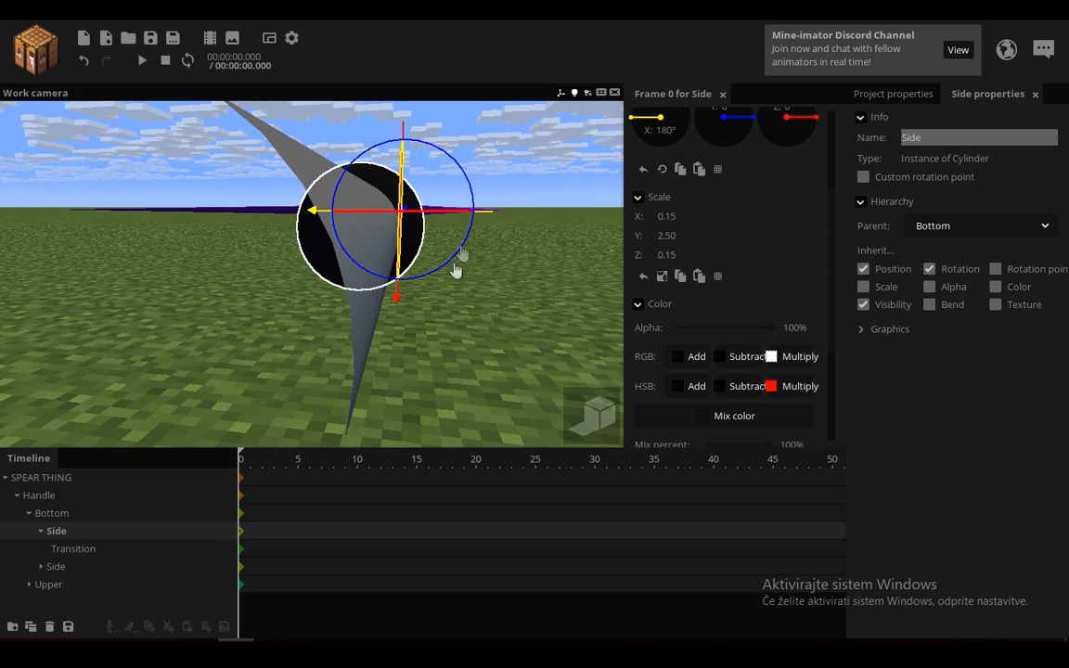
left_click_drag(476, 336, 362, 362)
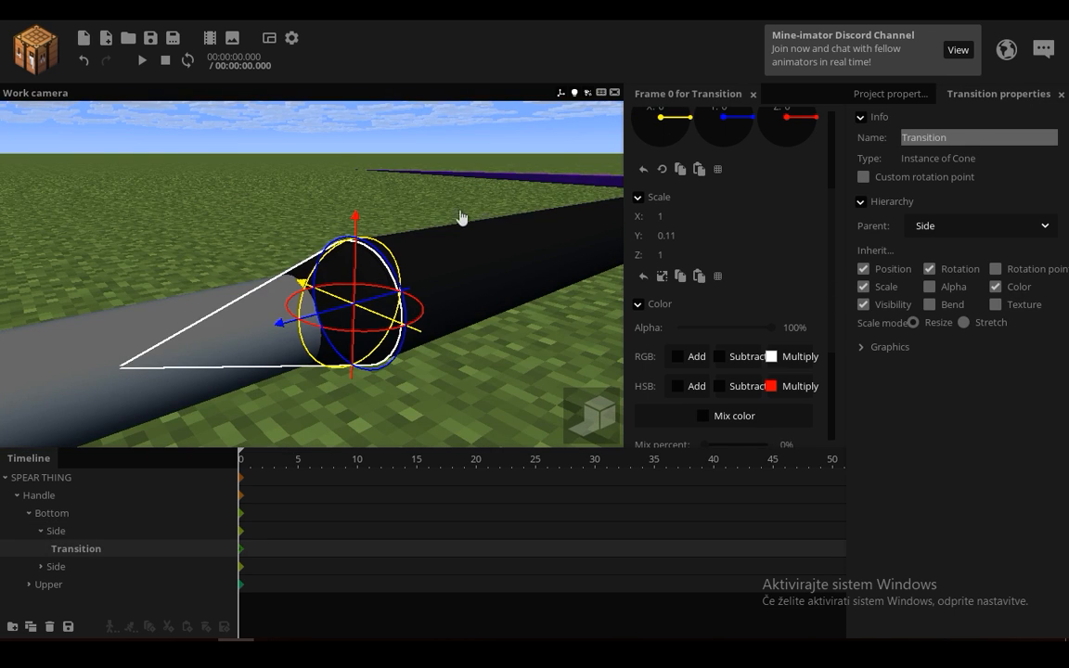
right_click_drag(461, 217, 632, 253)
left_click_drag(671, 235, 602, 245)
scroll(407, 158, "up", 7)
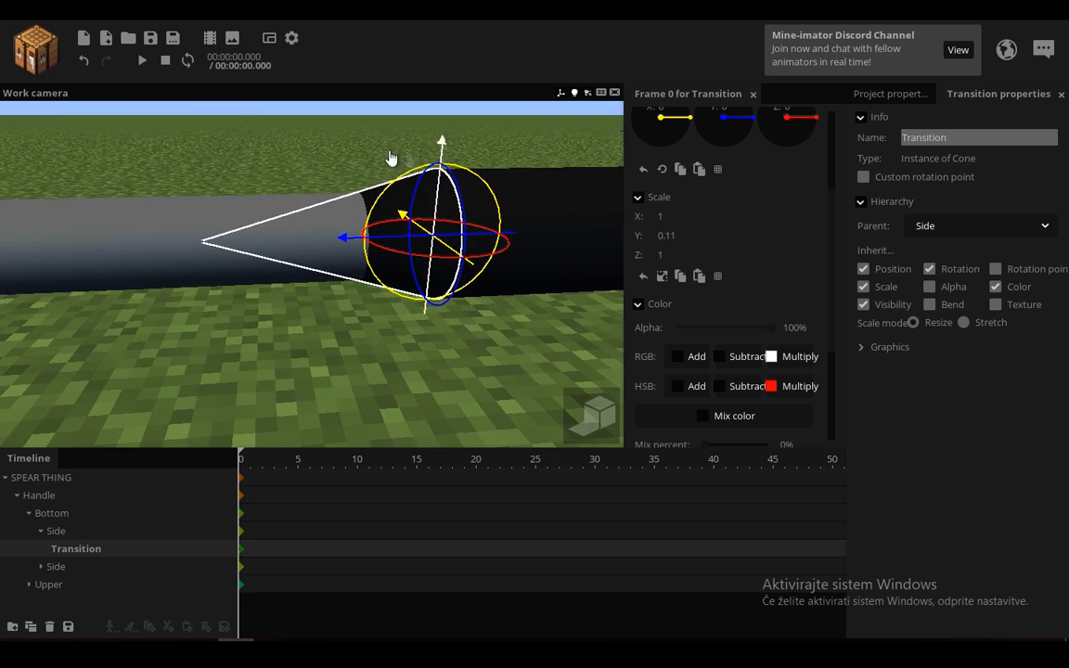
Step: Collapse the Bottom group, select the Upper sphere, and examine its inheritance options and the blades around it
left_click(297, 142)
scroll(297, 142, "down", 9)
left_click(29, 514)
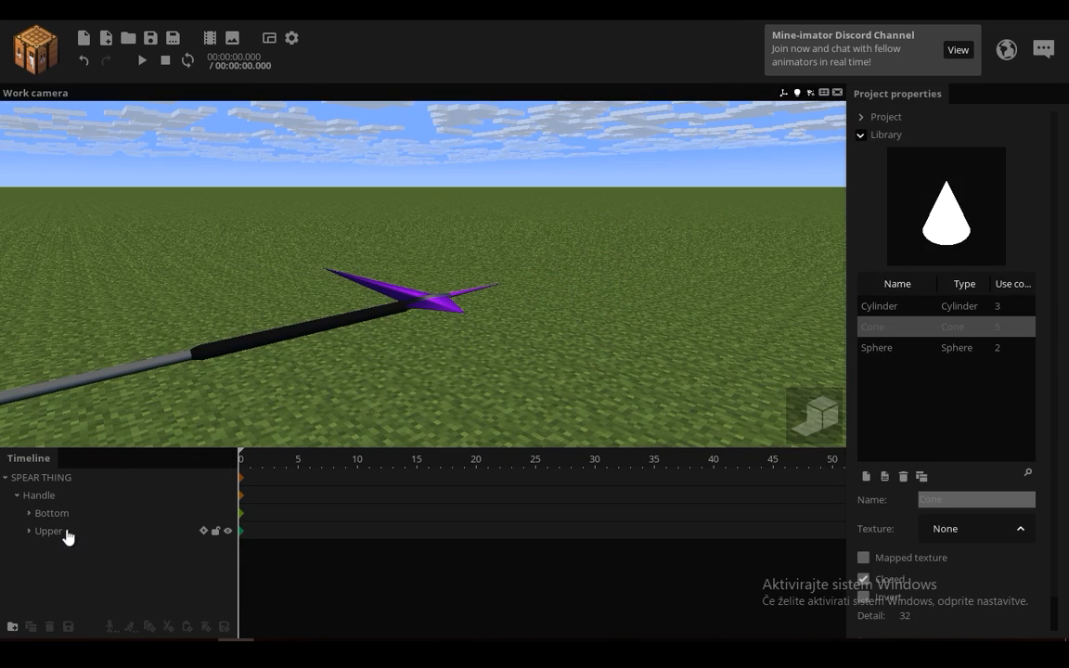
left_click(61, 534)
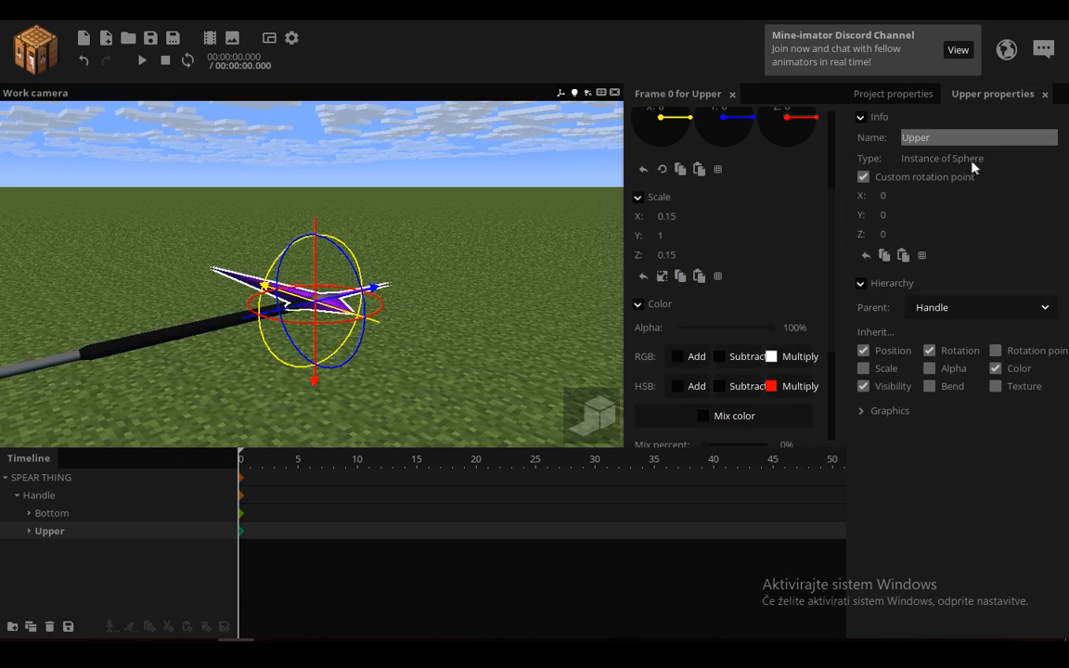
scroll(494, 202, "up", 8)
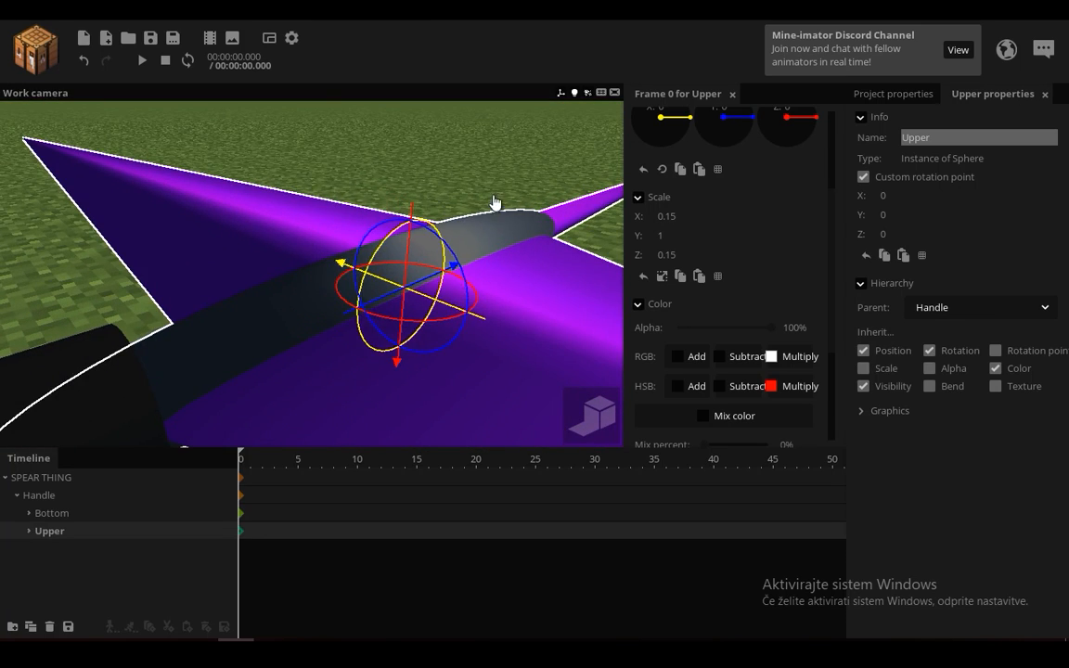
scroll(494, 202, "down", 4)
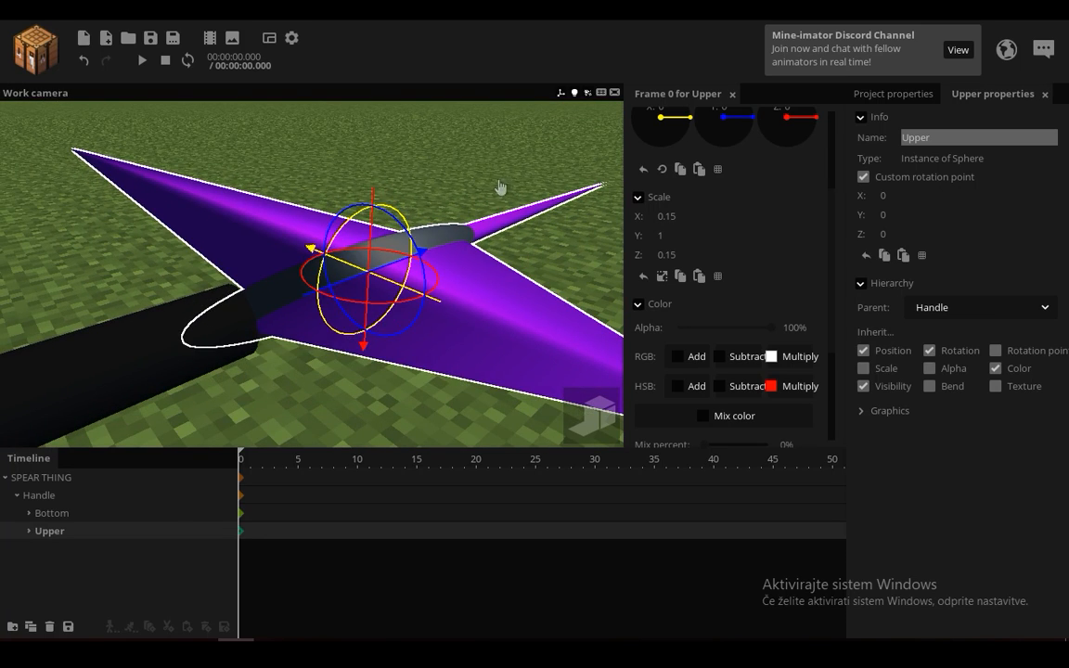
left_click_drag(500, 187, 575, 218)
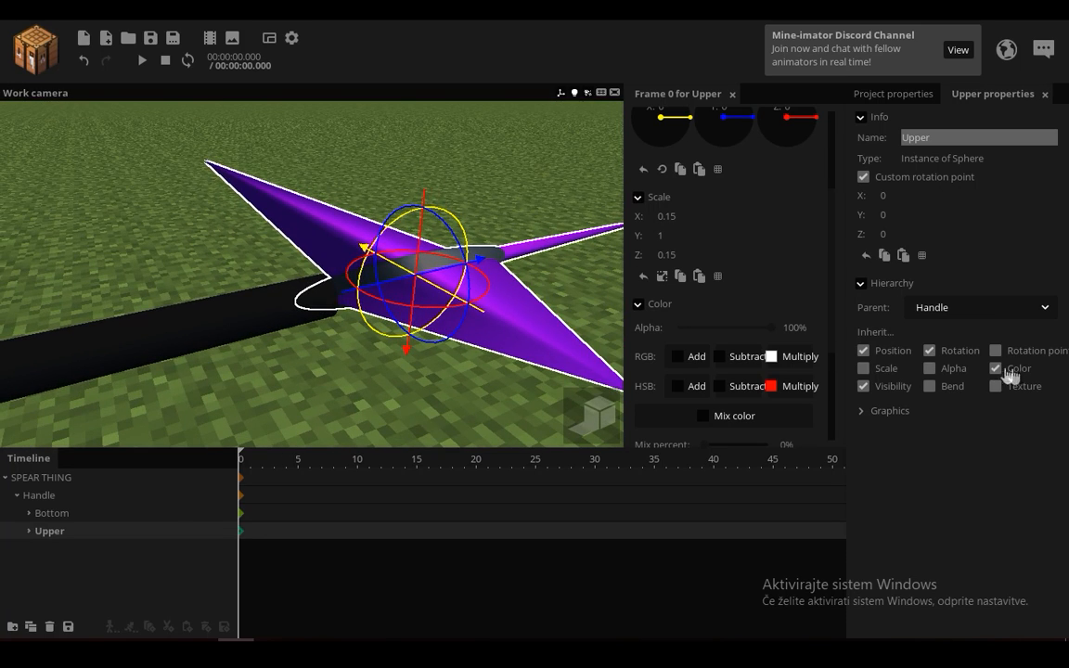
left_click_drag(477, 363, 464, 341)
right_click_drag(465, 341, 371, 340)
Step: Select the Handle and examine where the shaft meets the spearhead from the opposite side, ending with nothing selected
left_click(47, 497)
key("w")
mouse_move(195, 378)
right_mouse_down()
mouse_move(269, 357)
mouse_move(288, 395)
mouse_move(185, 372)
right_mouse_up()
key("s")
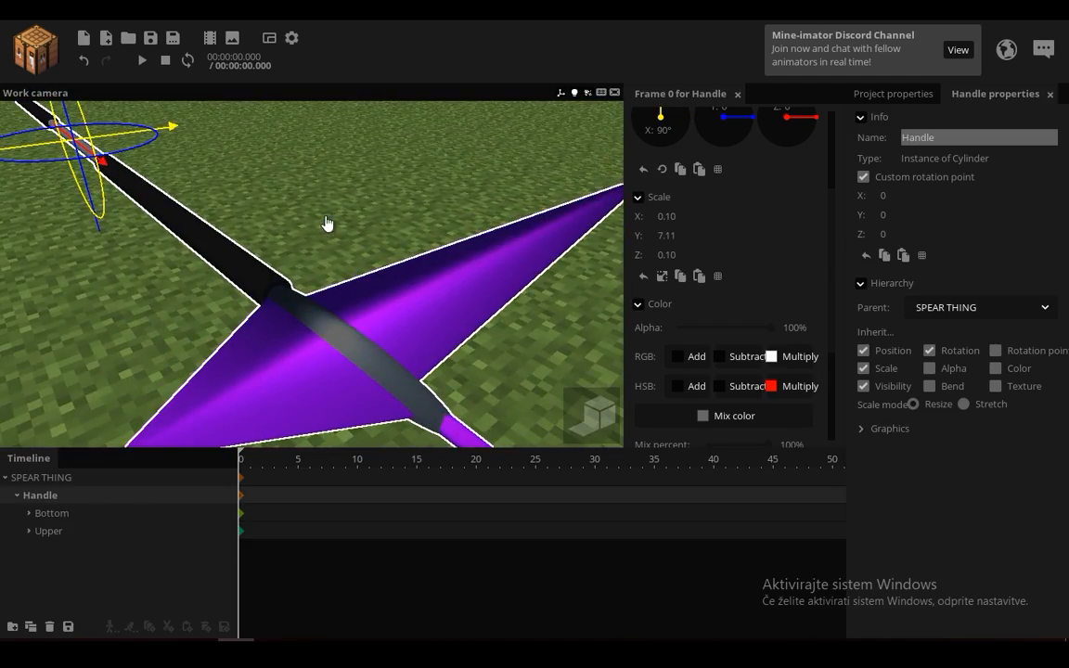
left_click(328, 224)
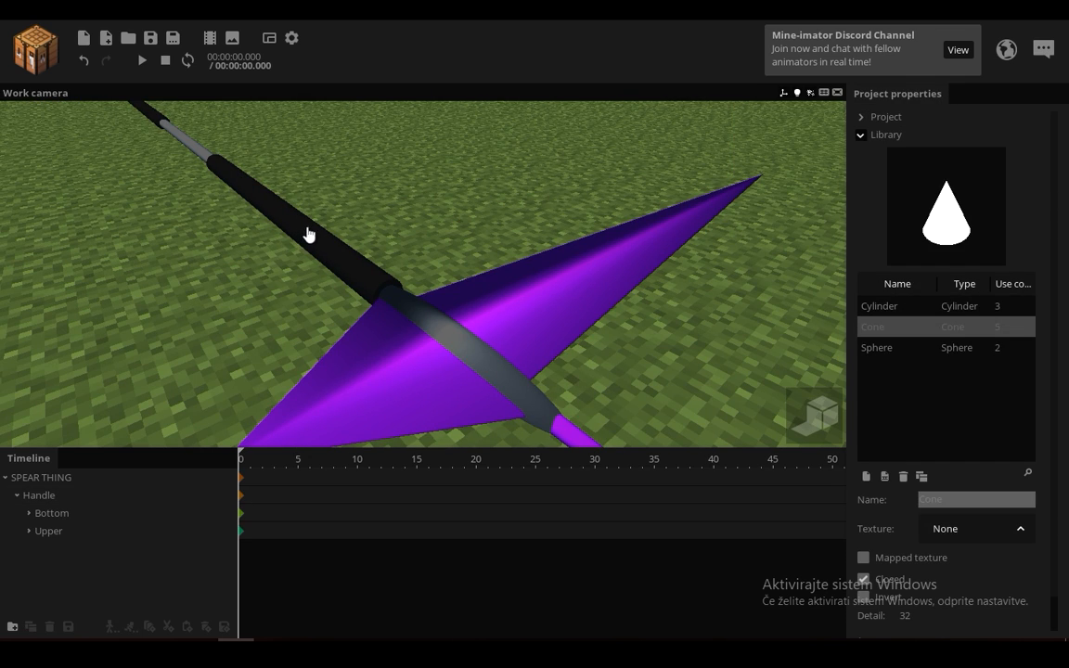
left_click_drag(328, 224, 384, 231)
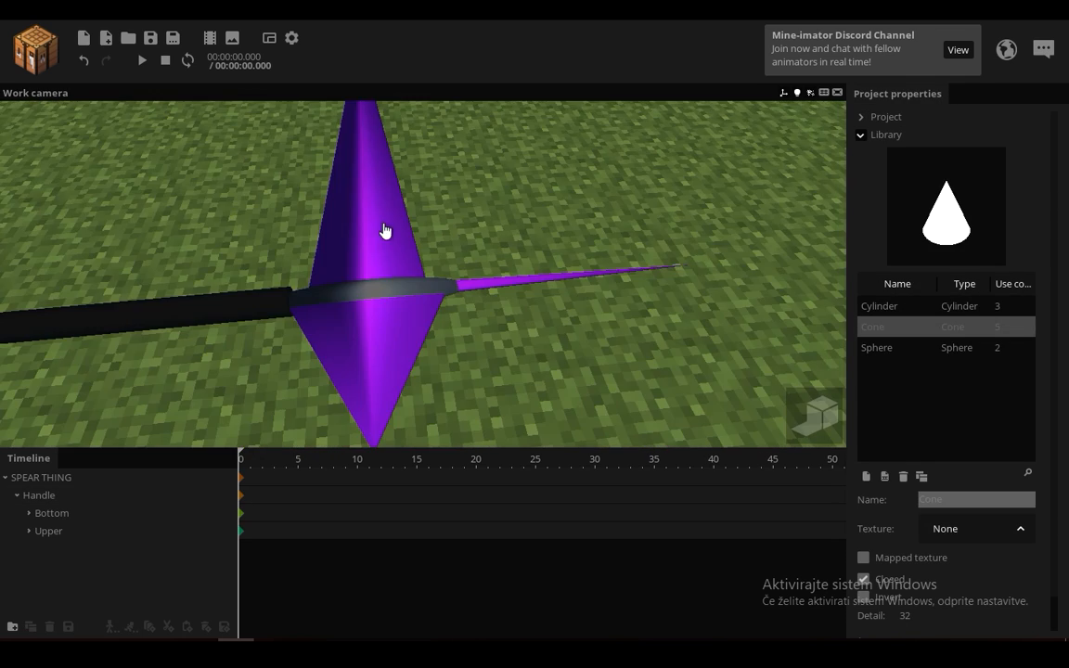
Step: Expand Upper, select its COLOR HERE child, and inspect that sphere's scale and position inside the spearhead
left_click(30, 534)
left_click(50, 533)
left_click_drag(190, 349, 250, 350)
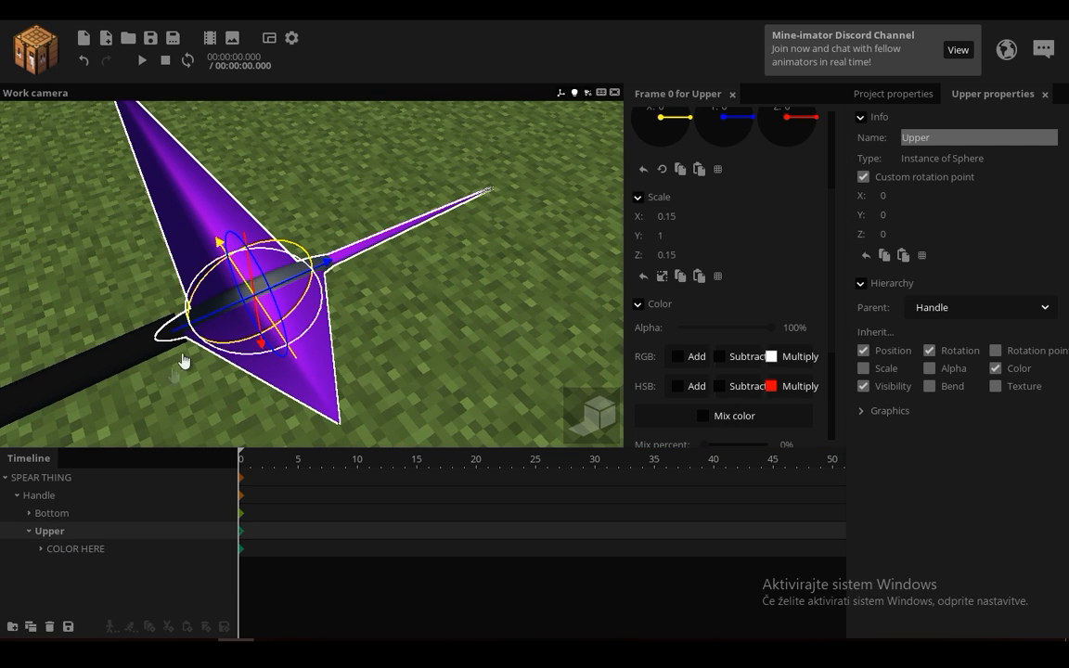
left_click(76, 549)
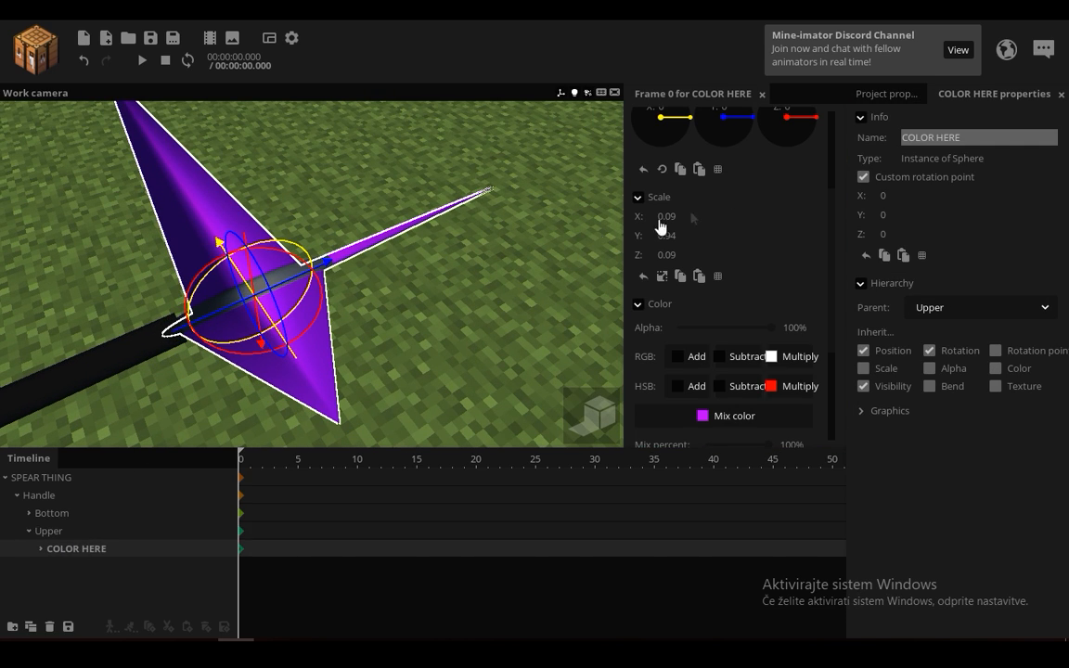
left_click_drag(431, 216, 392, 130)
scroll(358, 313, "up", 3)
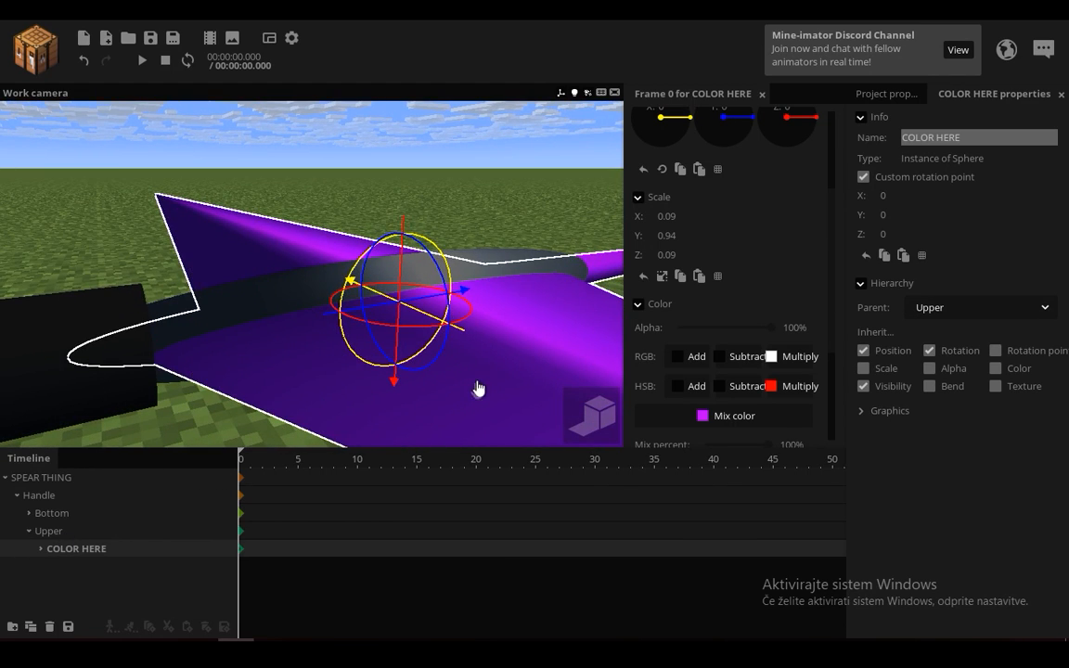
left_click_drag(490, 232, 593, 206)
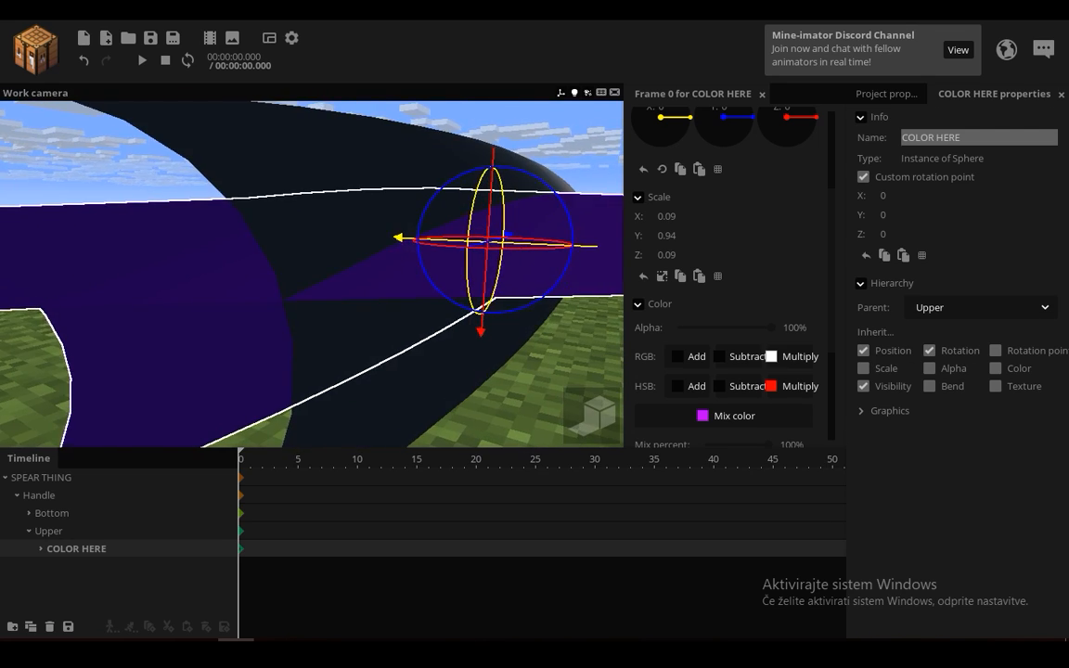
mouse_move(312, 271)
left_mouse_down()
mouse_move(306, 276)
mouse_move(318, 274)
left_mouse_up()
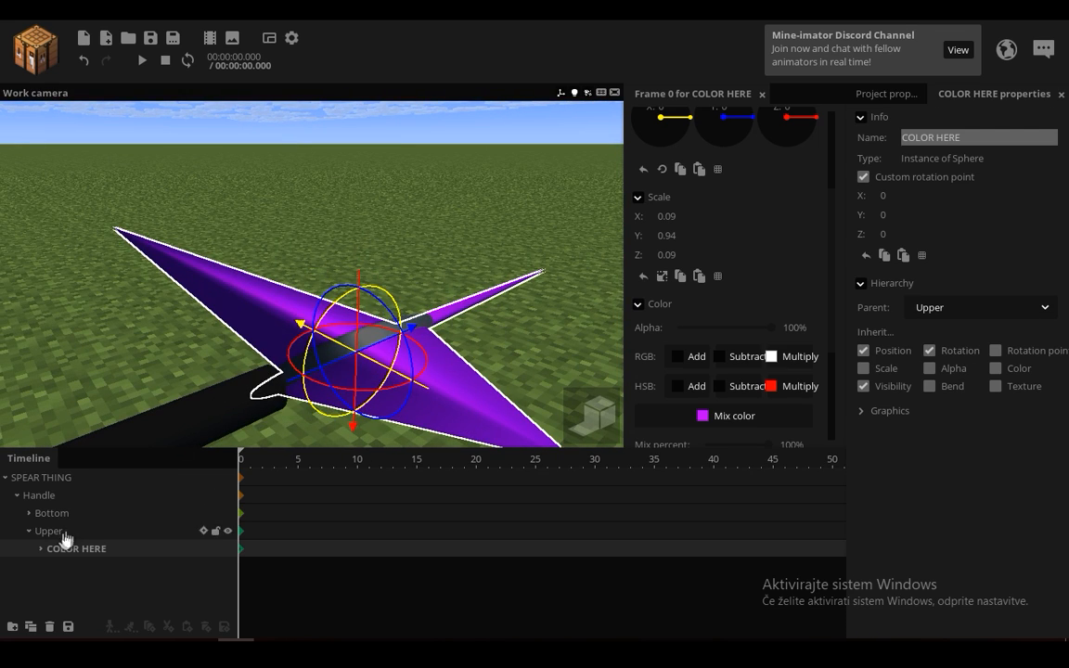
Step: Expand COLOR HERE and select each of its Blade cones in turn to identify them on the spearhead
left_click(40, 549)
left_click_drag(123, 344, 123, 360)
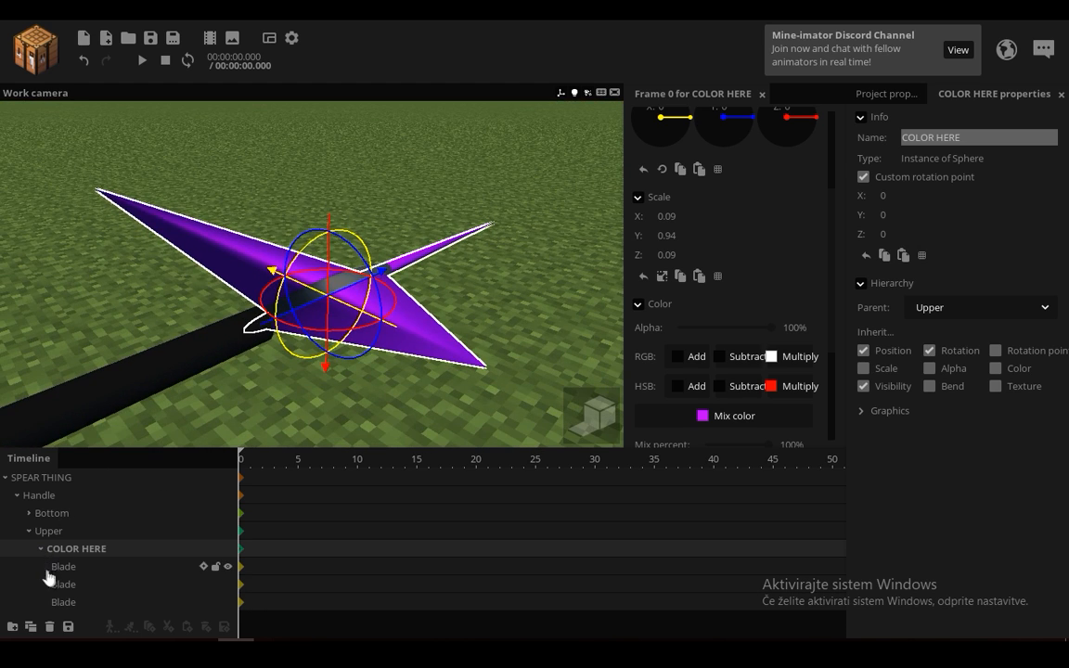
left_click(64, 567)
left_click(65, 586)
left_click(83, 565)
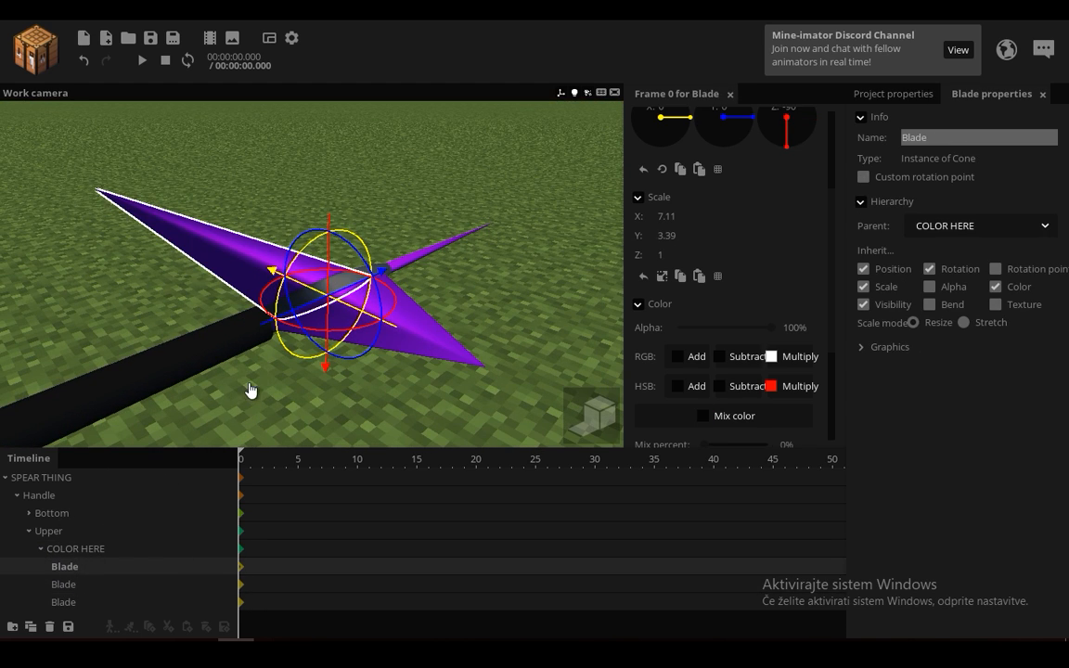
scroll(141, 293, "up", 3)
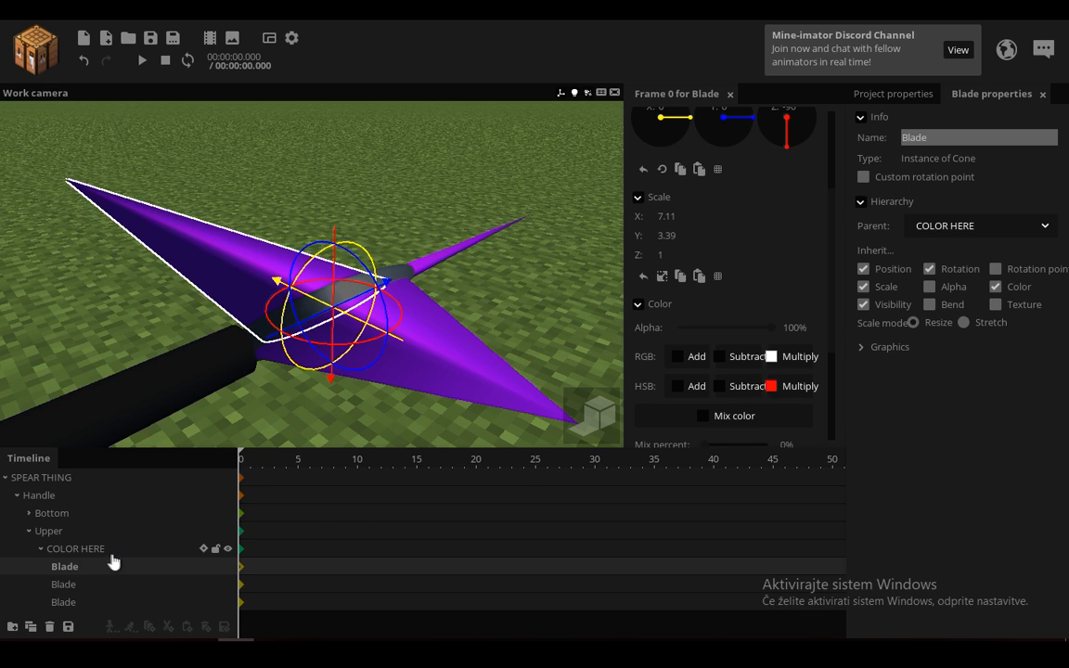
left_click(67, 586)
left_click(78, 603)
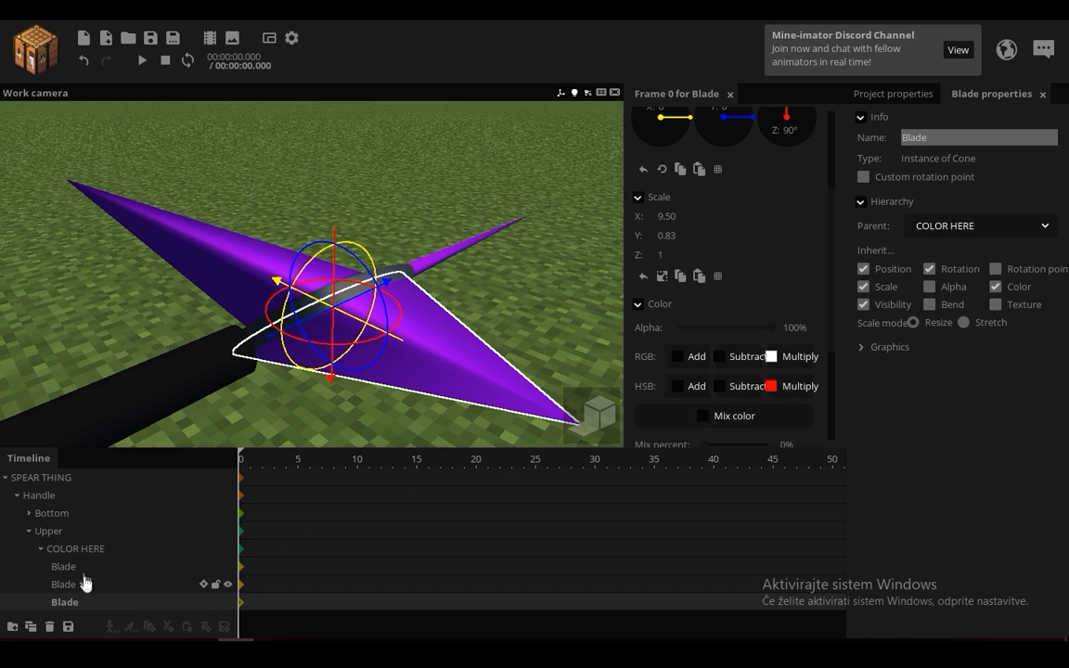
Step: Change the mix color of COLOR HERE to green and check the blades from another angle
left_click(88, 549)
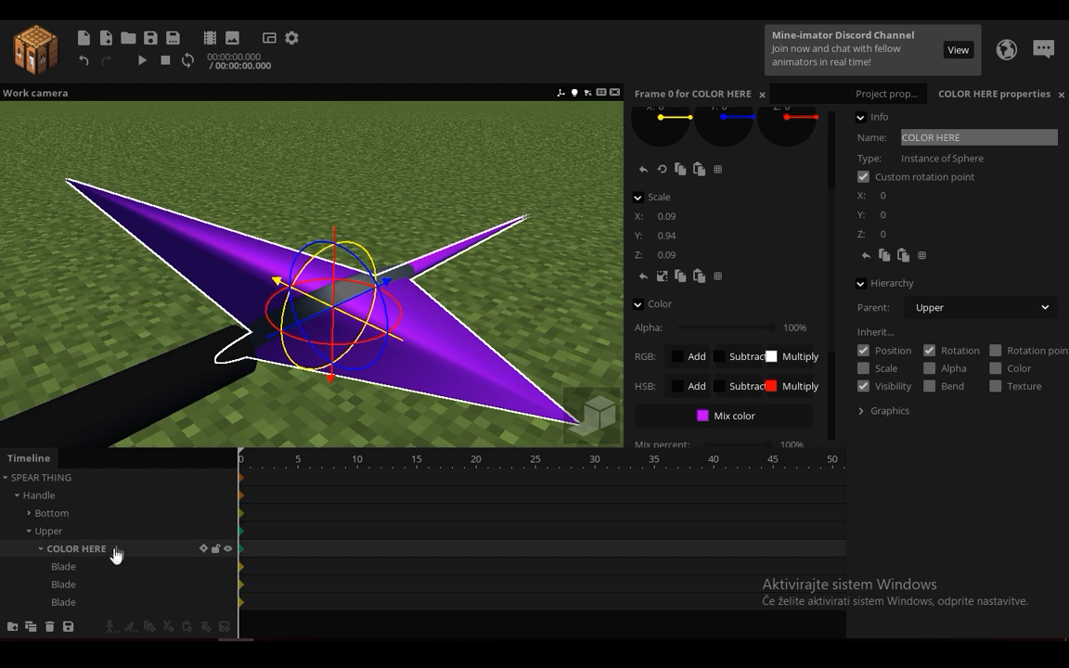
scroll(733, 283, "down", 4)
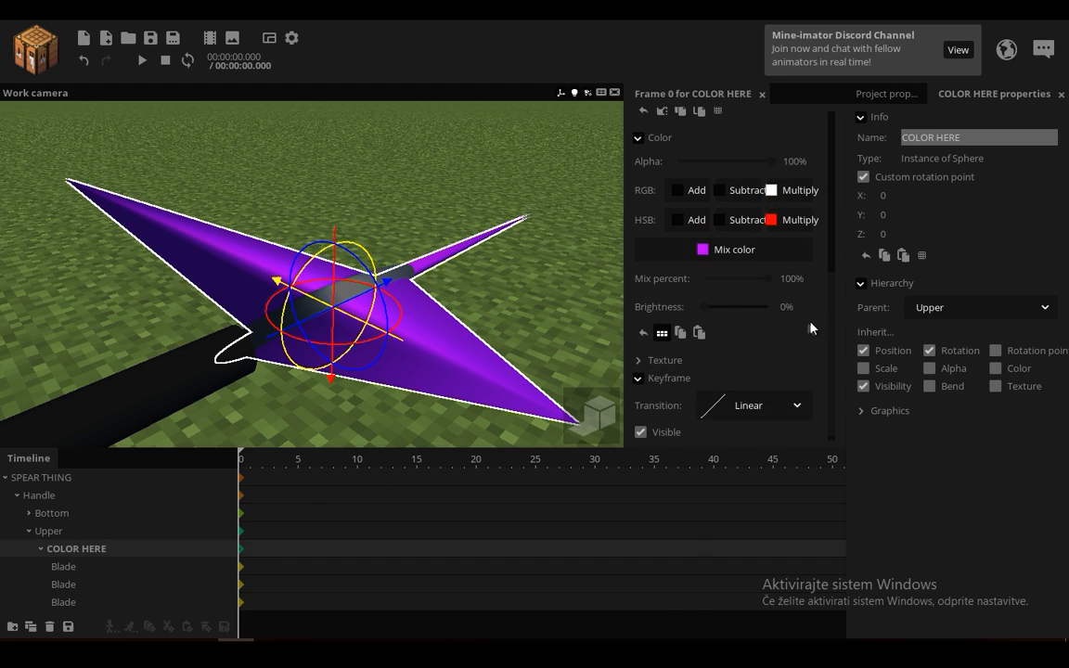
left_click(735, 249)
left_click(561, 306)
left_click_drag(561, 310, 557, 342)
left_click_drag(492, 212, 492, 299)
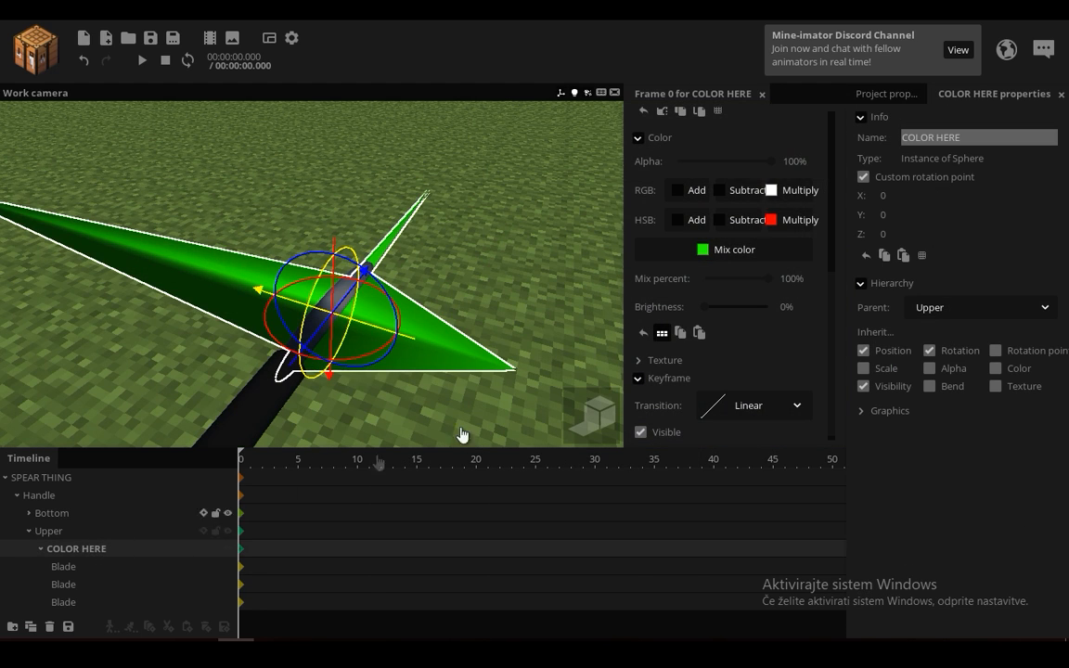
Step: Set the mix color of COLOR HERE back to purple and view the blades again
left_click(756, 261)
mouse_move(553, 350)
left_mouse_down()
mouse_move(553, 243)
mouse_move(563, 334)
mouse_move(561, 269)
left_mouse_up()
left_click(536, 420)
left_click_drag(370, 381, 372, 383)
left_click_drag(303, 393, 291, 394)
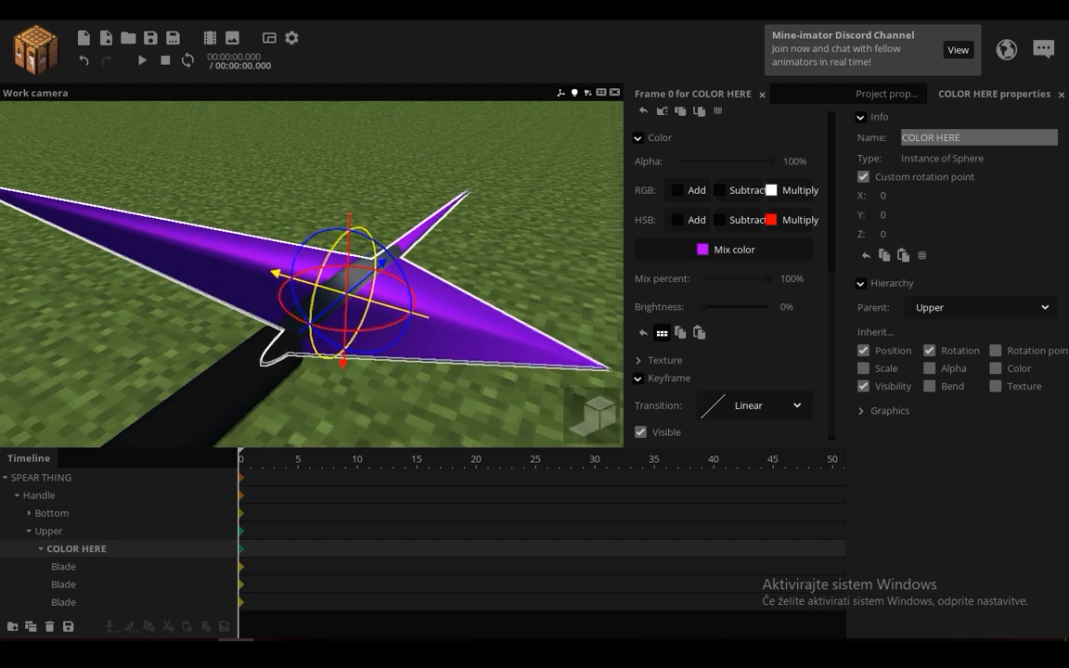
Step: Compare the color inheritance and color settings of COLOR HERE with those of its parent Upper
scroll(292, 395, "up", 1)
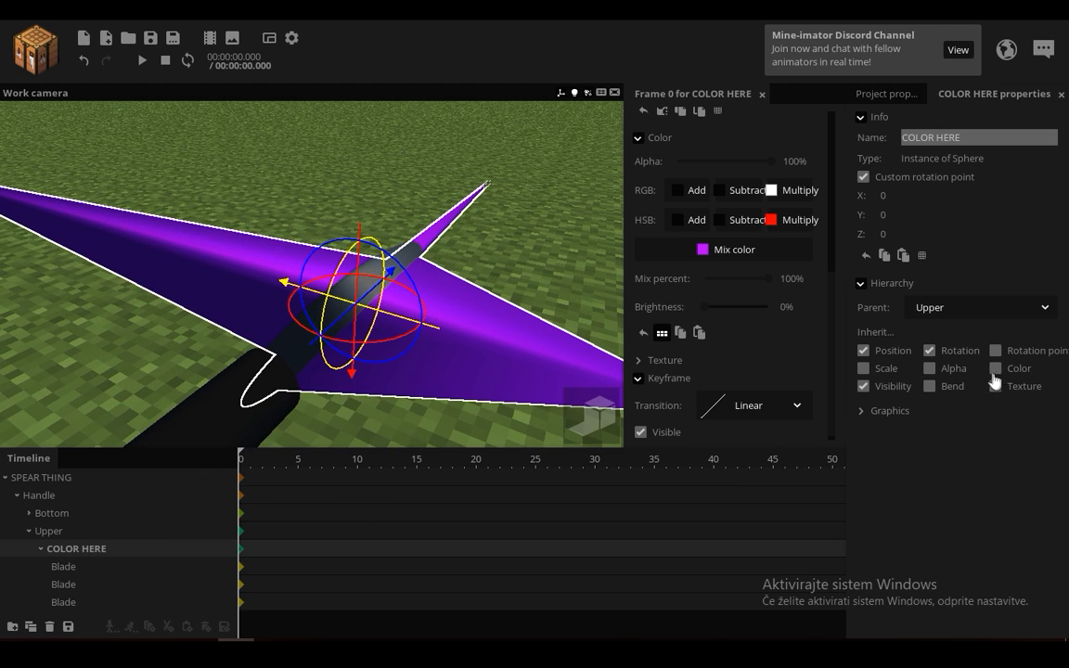
left_click_drag(414, 321, 408, 322)
scroll(408, 323, "down", 1)
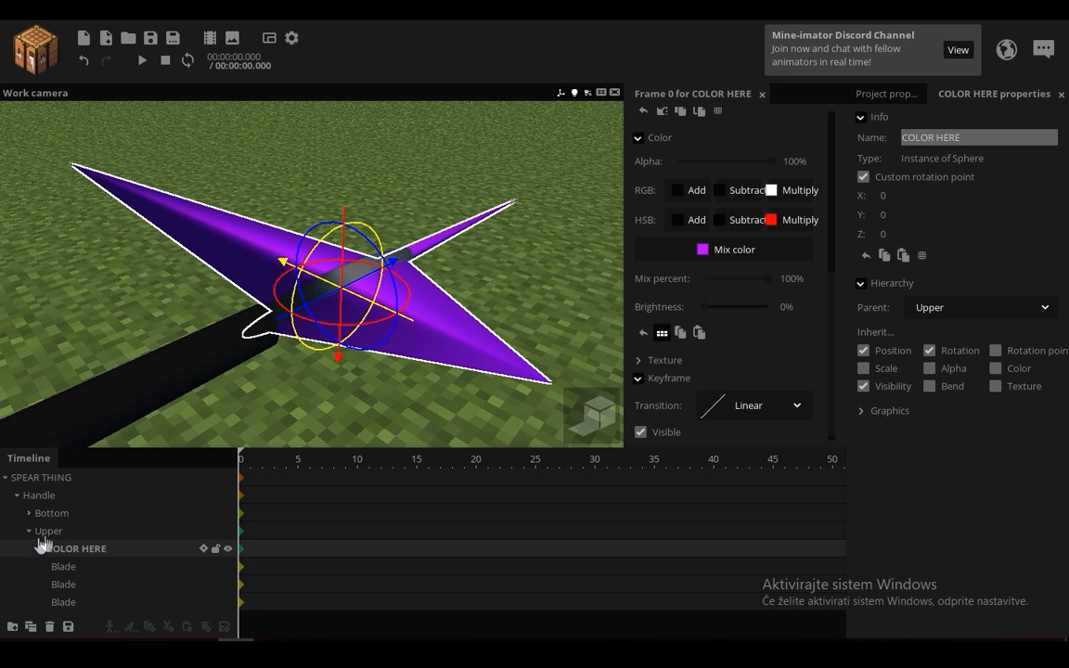
left_click(50, 530)
scroll(375, 405, "up", 2)
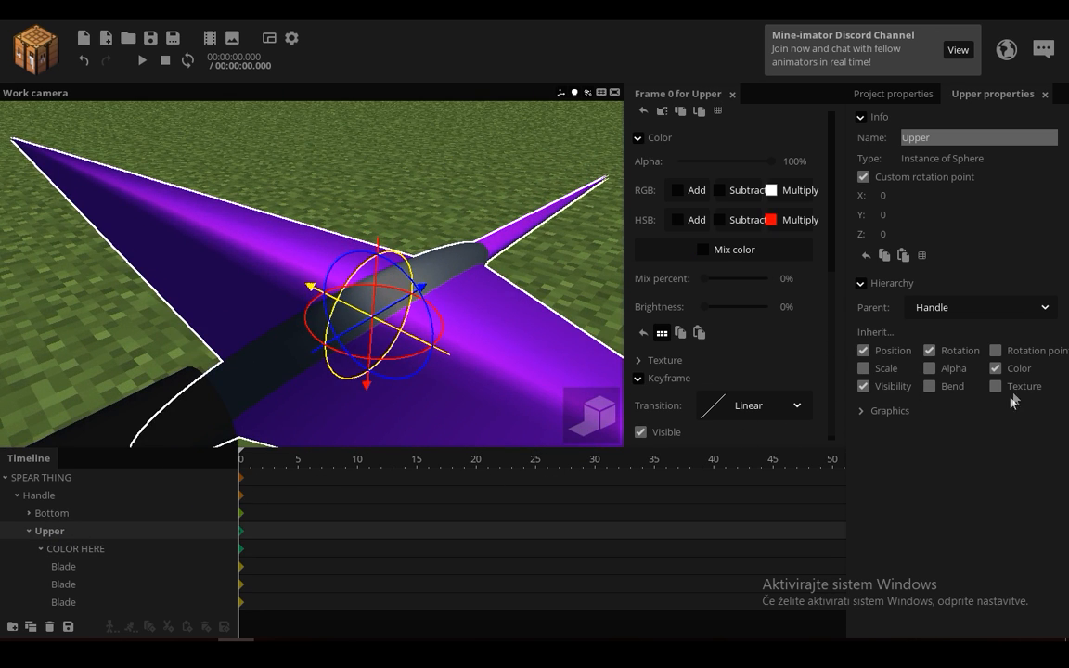
right_click_drag(433, 236, 237, 278)
left_click(100, 552)
left_click_drag(417, 320, 513, 388)
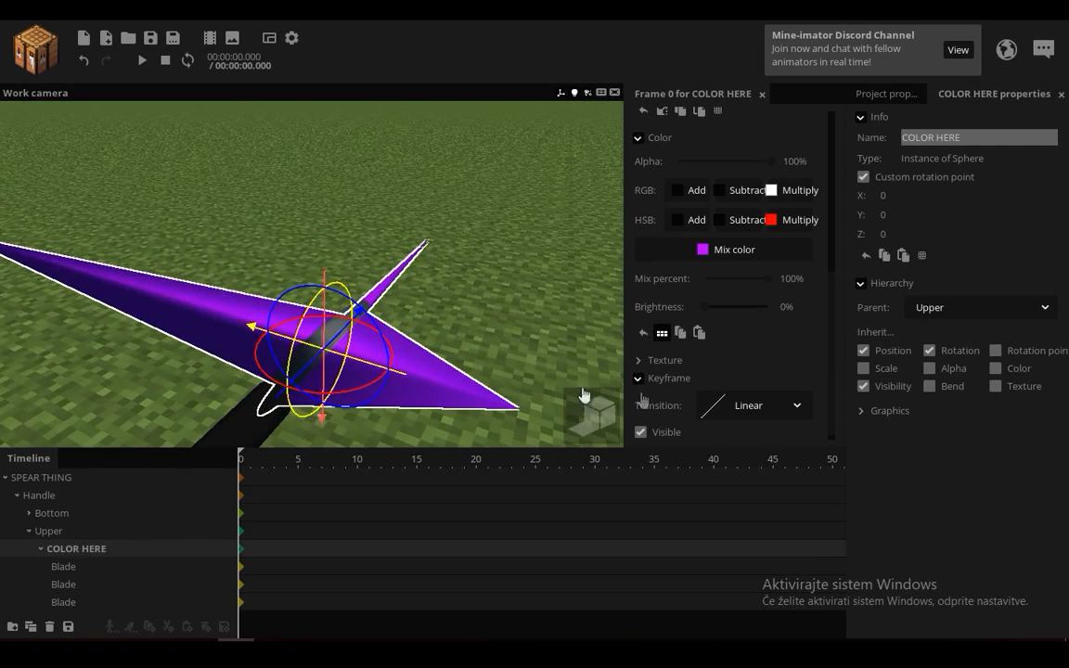
scroll(583, 390, "up", 2)
Step: Turn on color inheritance for COLOR HERE and examine the tint of the blades from the other side
left_click(997, 372)
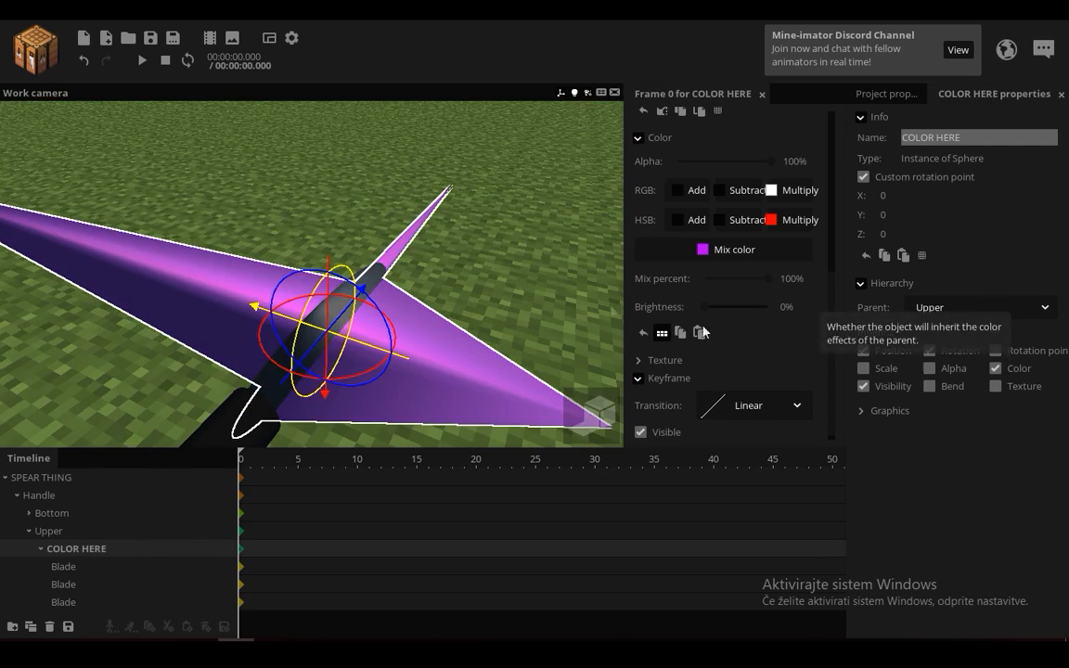
left_click_drag(587, 317, 487, 269)
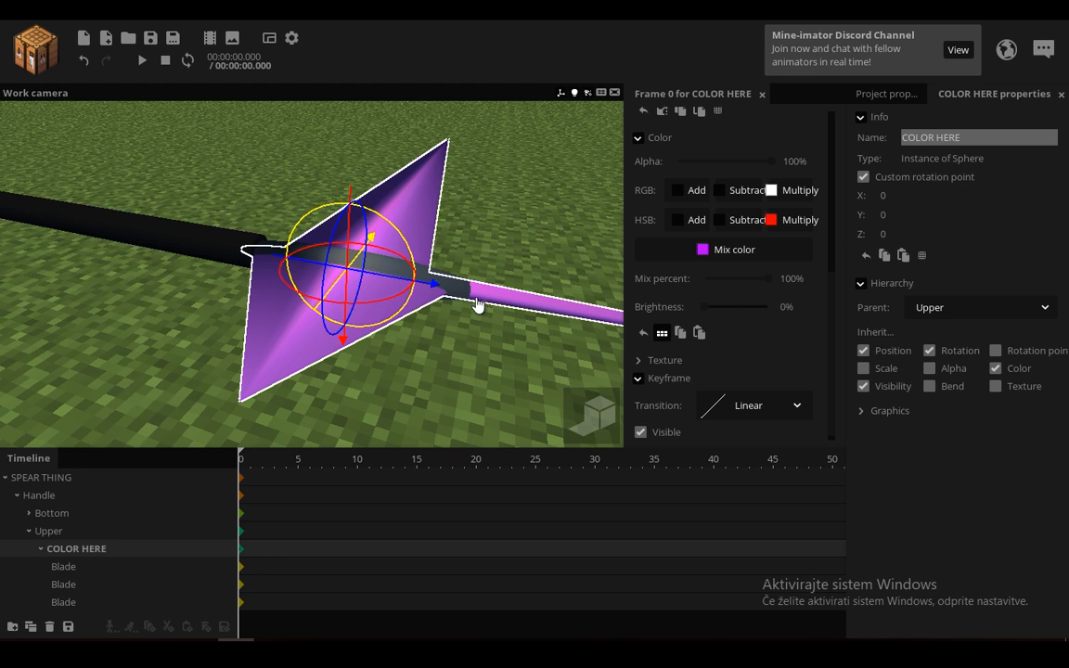
left_click_drag(473, 274, 336, 318)
mouse_move(337, 318)
right_mouse_down()
mouse_move(172, 220)
mouse_move(333, 299)
right_mouse_up()
Step: Try a mix percent of 0% on COLOR HERE, restore it to 100%, and turn off its color inheritance
left_click_drag(763, 285, 509, 305)
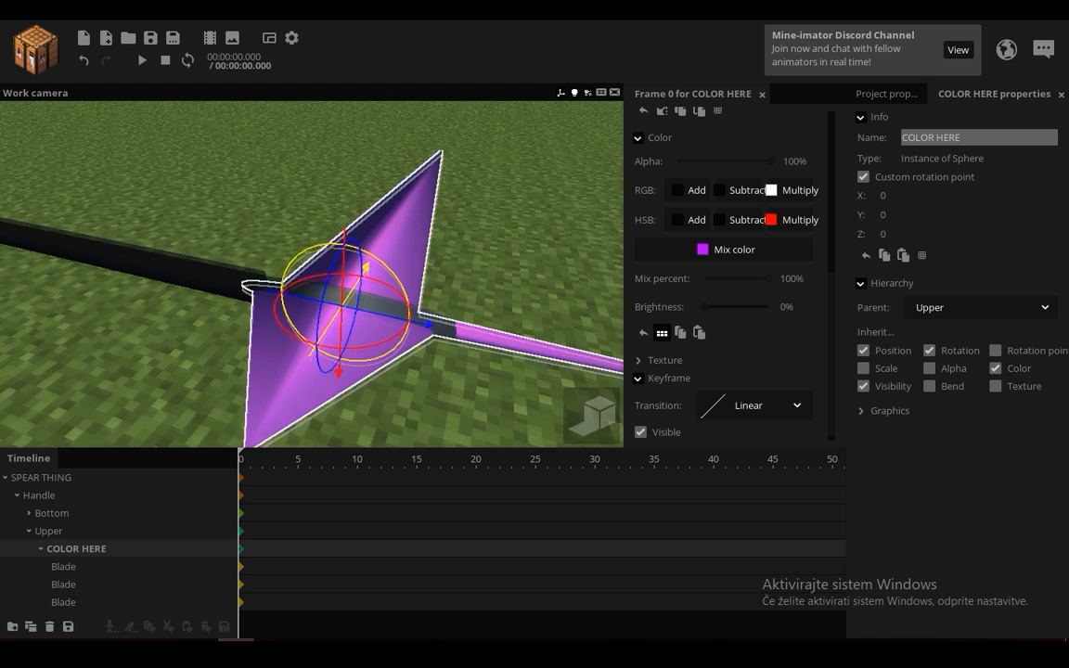
right_click_drag(481, 244, 487, 277)
left_click(994, 369)
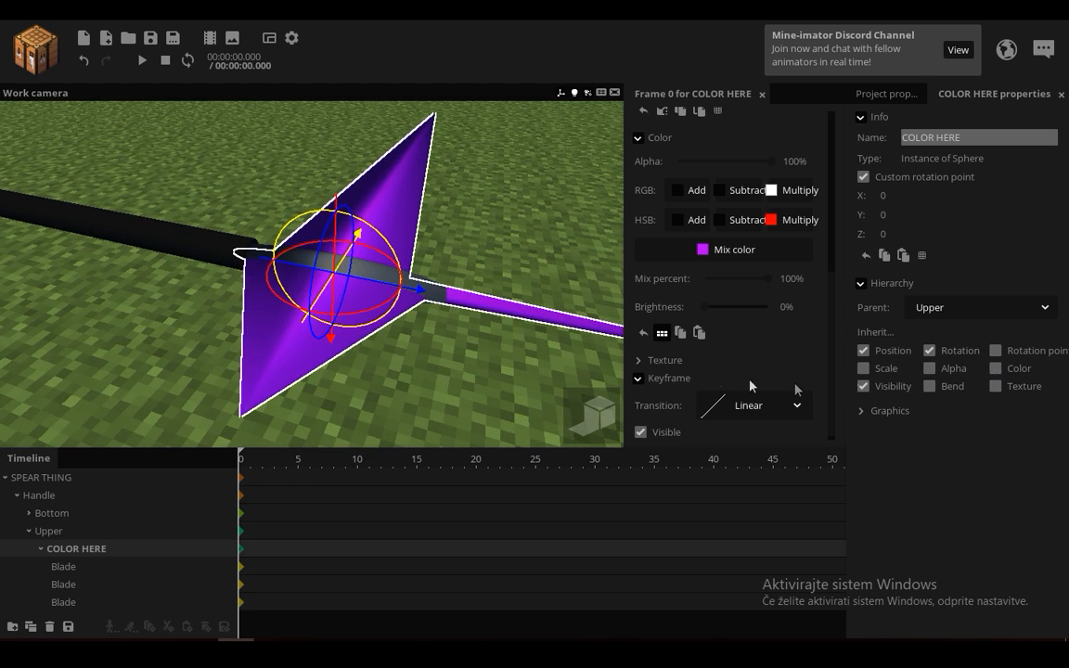
Step: Save the project, select the SPEAR THING folder, and view its pivot below the whole spear
left_click(494, 263)
mouse_move(458, 221)
left_mouse_down()
mouse_move(593, 232)
mouse_move(468, 260)
mouse_move(519, 255)
mouse_move(457, 203)
left_mouse_up()
scroll(457, 220, "down", 4)
scroll(454, 238, "down", 3)
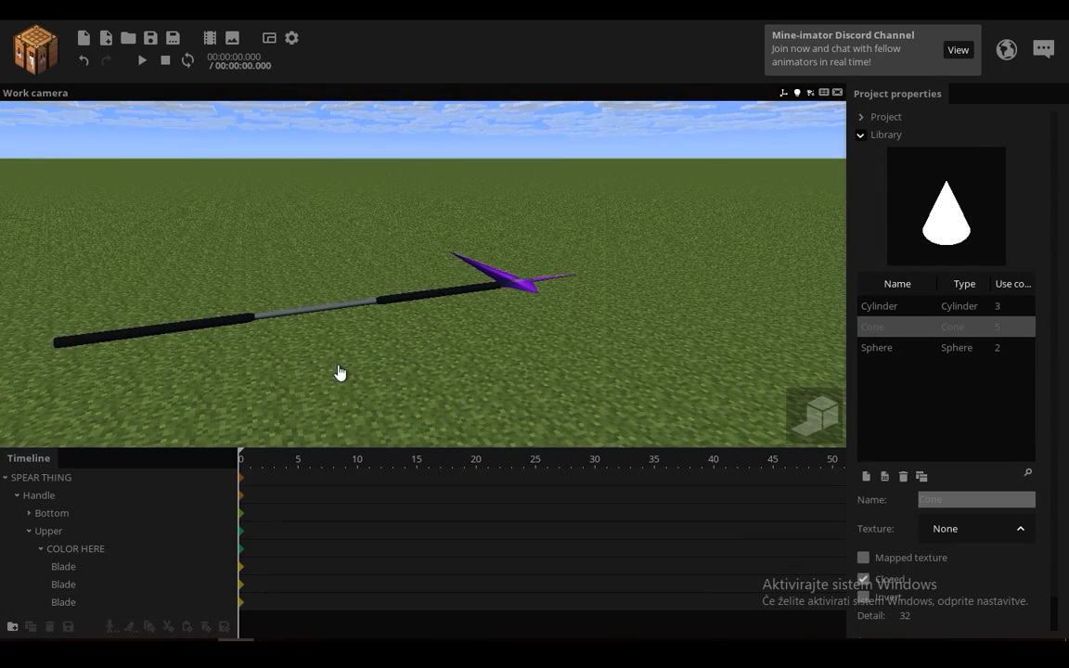
double_click(35, 477)
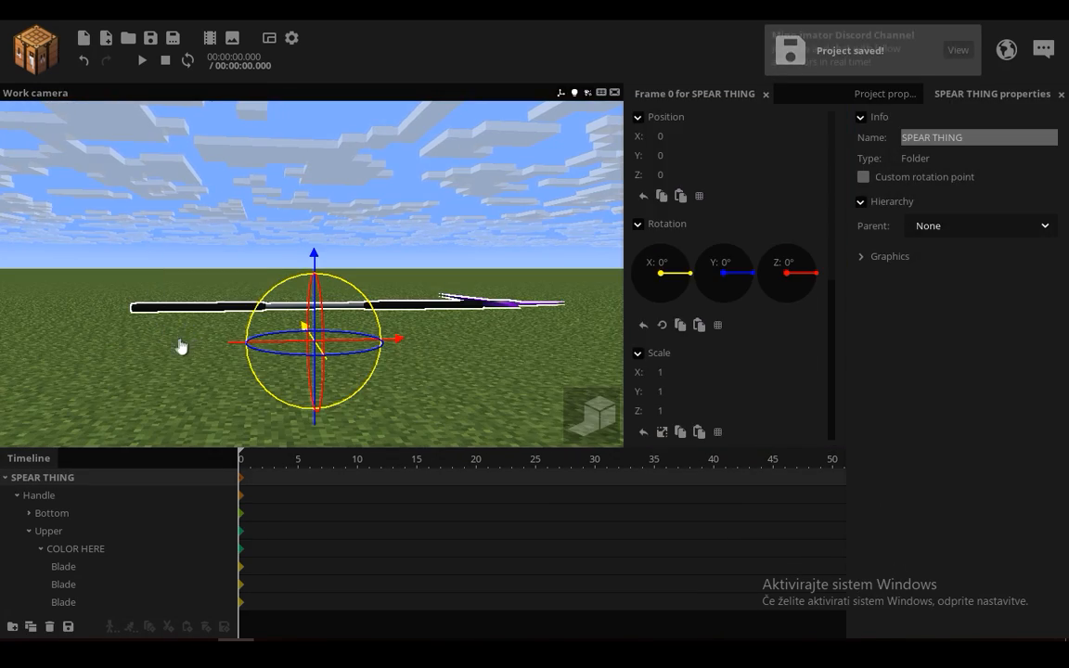
scroll(218, 375, "up", 1)
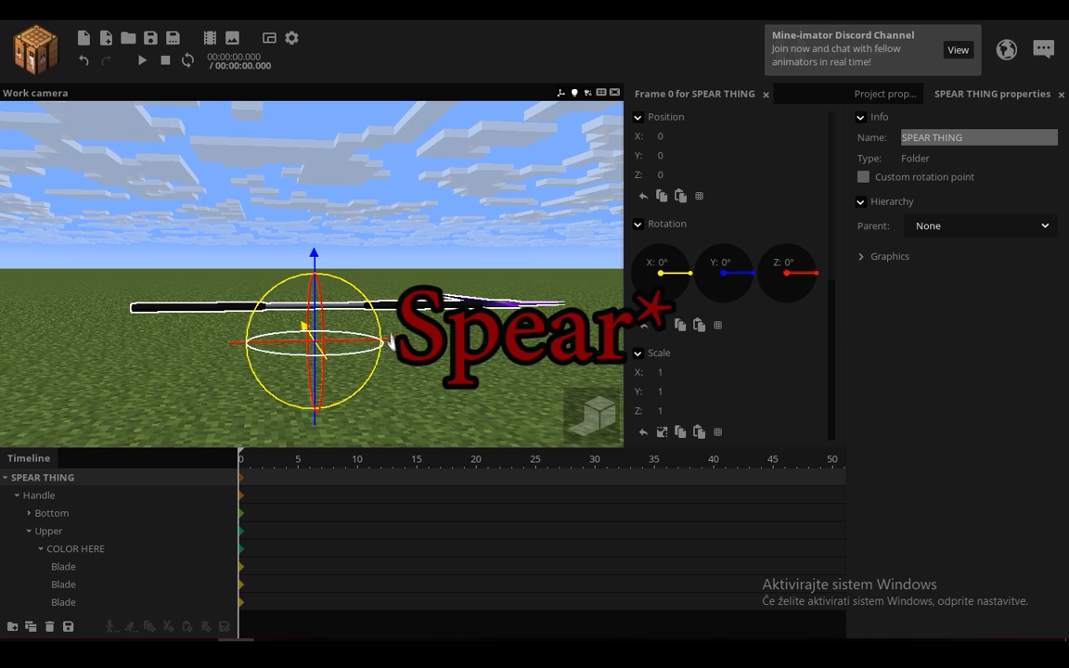
right_click_drag(351, 260, 351, 268)
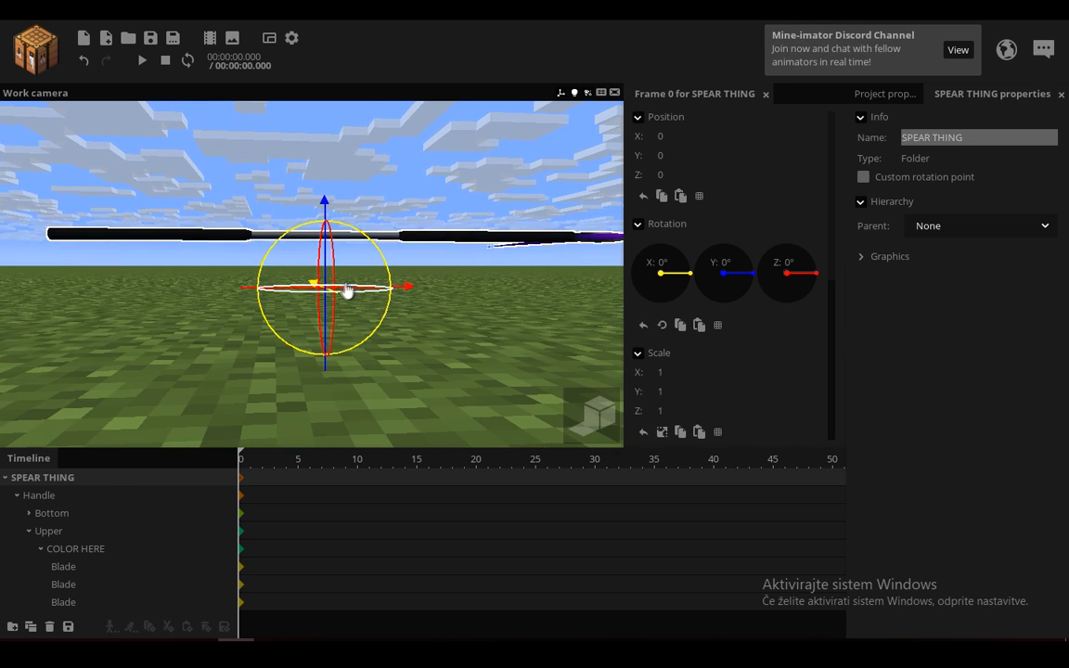
left_click_drag(372, 198, 386, 215)
Step: Compare the pivots of Handle and SPEAR THING, and try a custom rotation point on the SPEAR THING folder
left_click(46, 495)
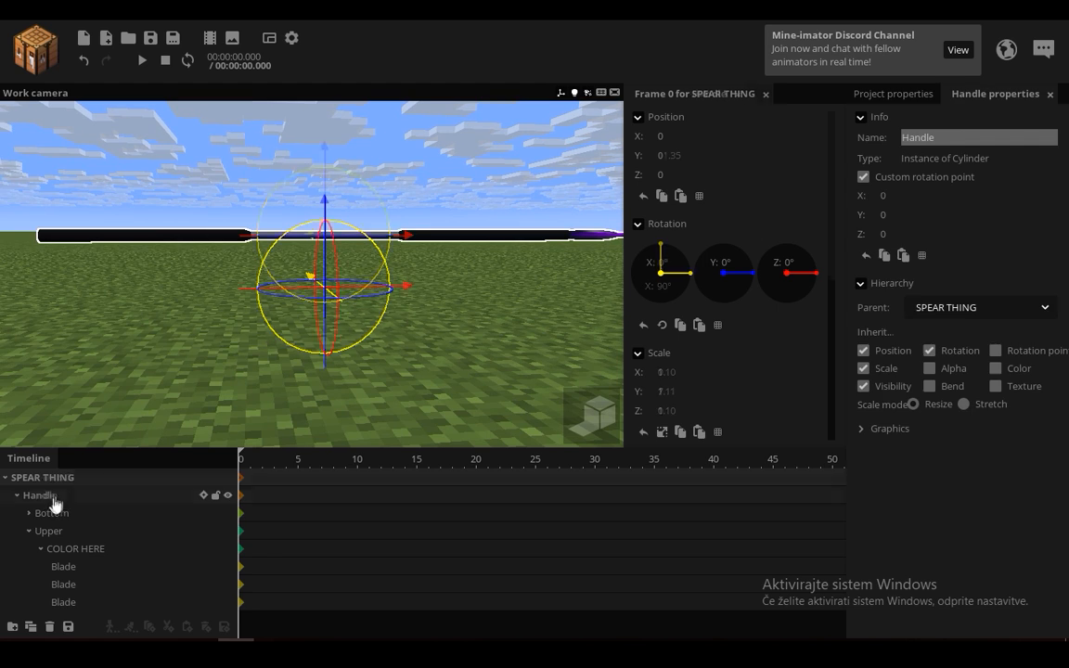
left_click(54, 479)
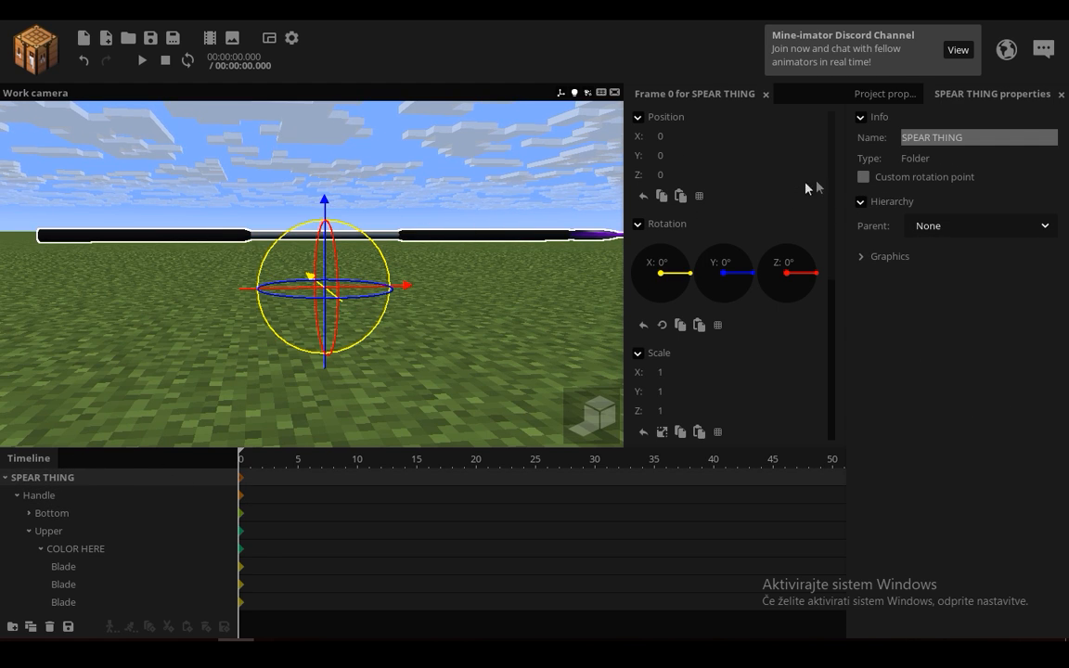
left_click(863, 177)
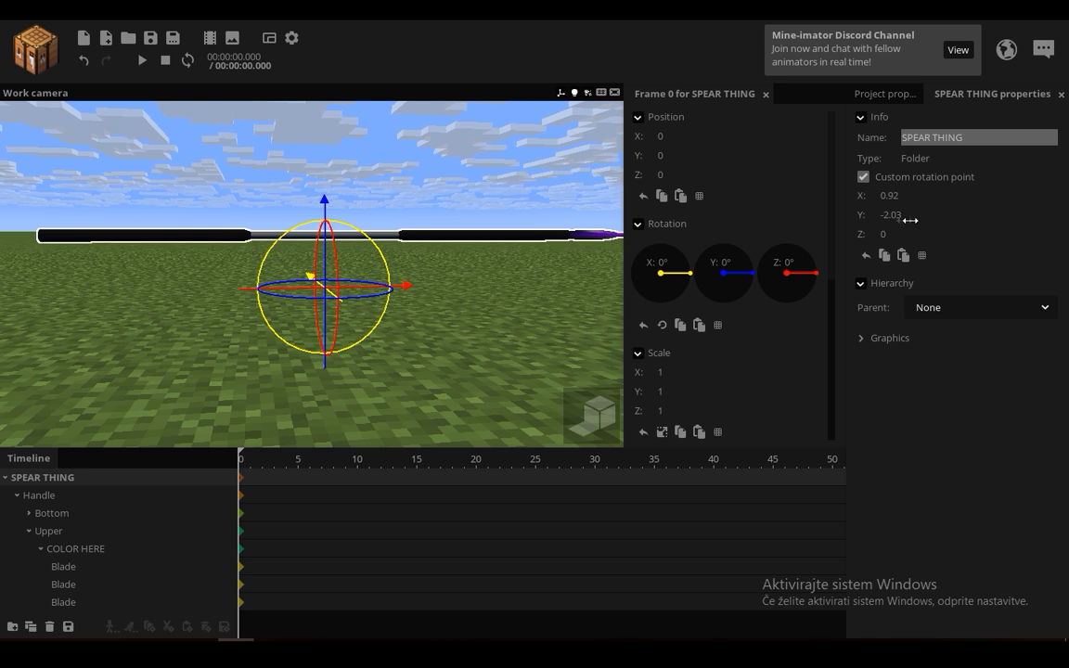
left_click(864, 177)
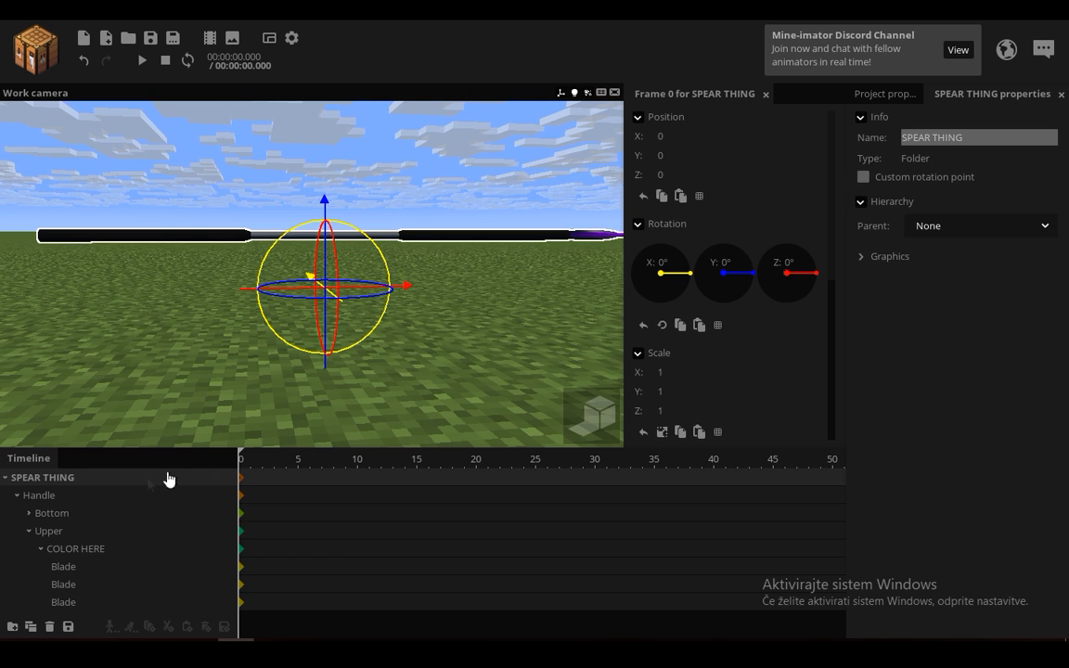
Step: Move Handle down onto the SPEAR THING pivot at Y position 0 and collapse its child parts
left_click(41, 496)
left_click_drag(334, 291, 331, 341)
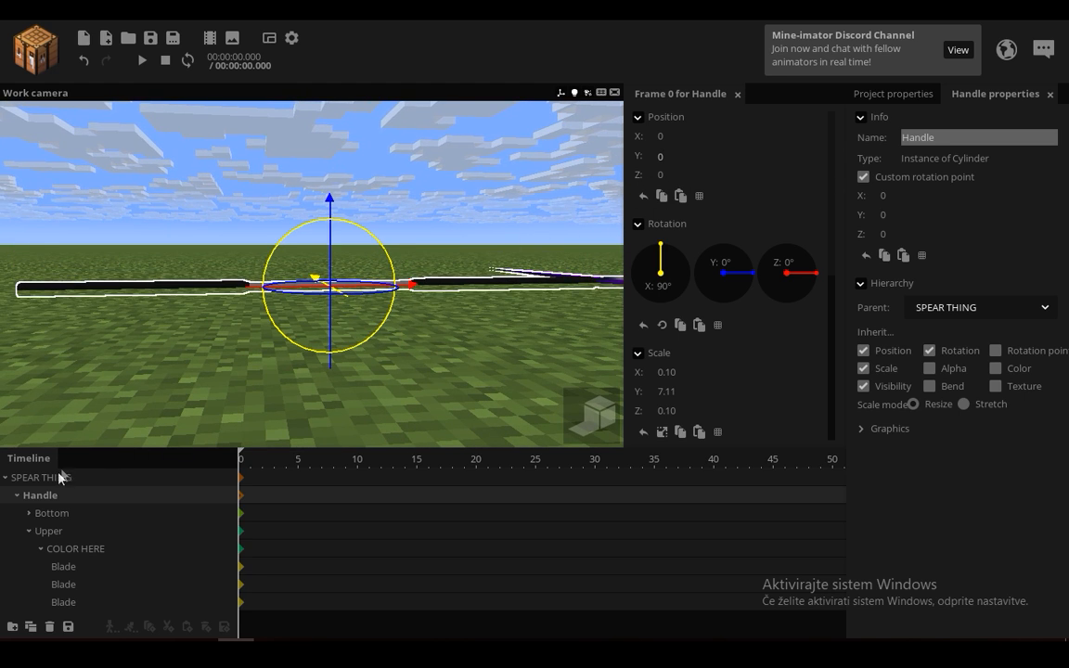
left_click(127, 481)
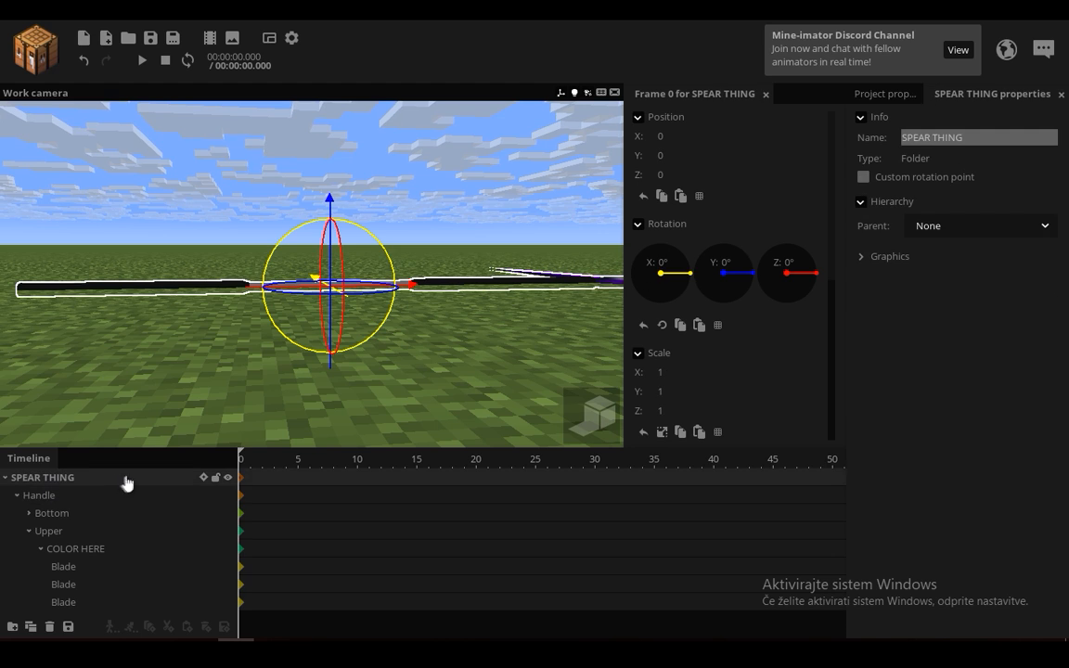
left_click(17, 495)
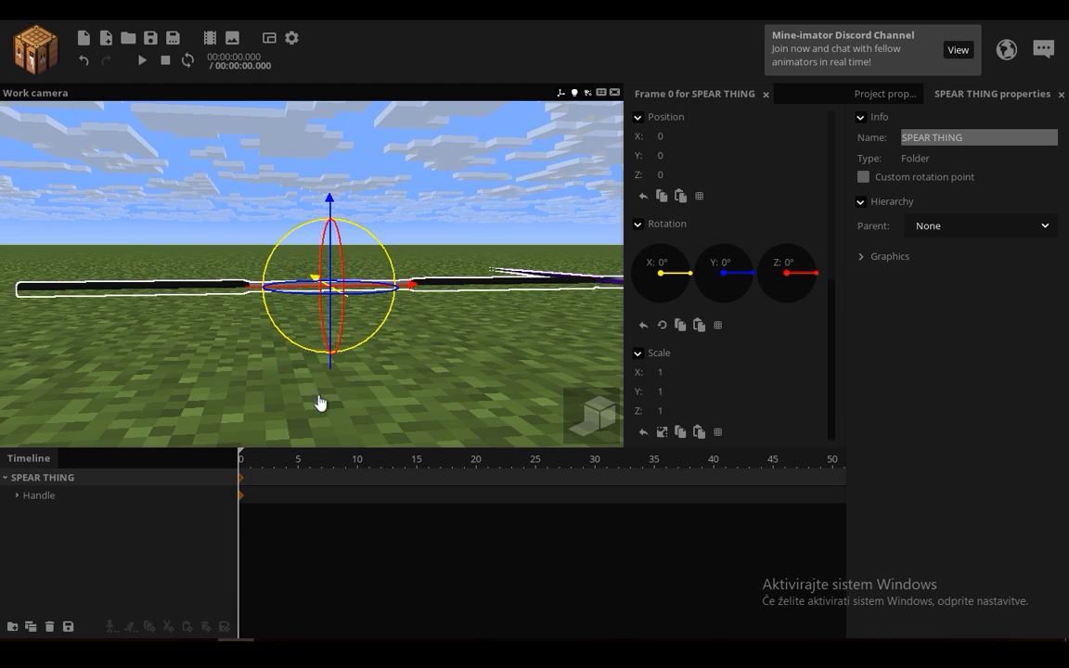
Step: Raise the SPEAR THING folder to Y position 11.65, view the whole spear, and deselect it
left_click_drag(330, 367, 330, 229)
left_click_drag(436, 271, 468, 338)
left_click_drag(384, 263, 288, 298)
right_click(731, 292)
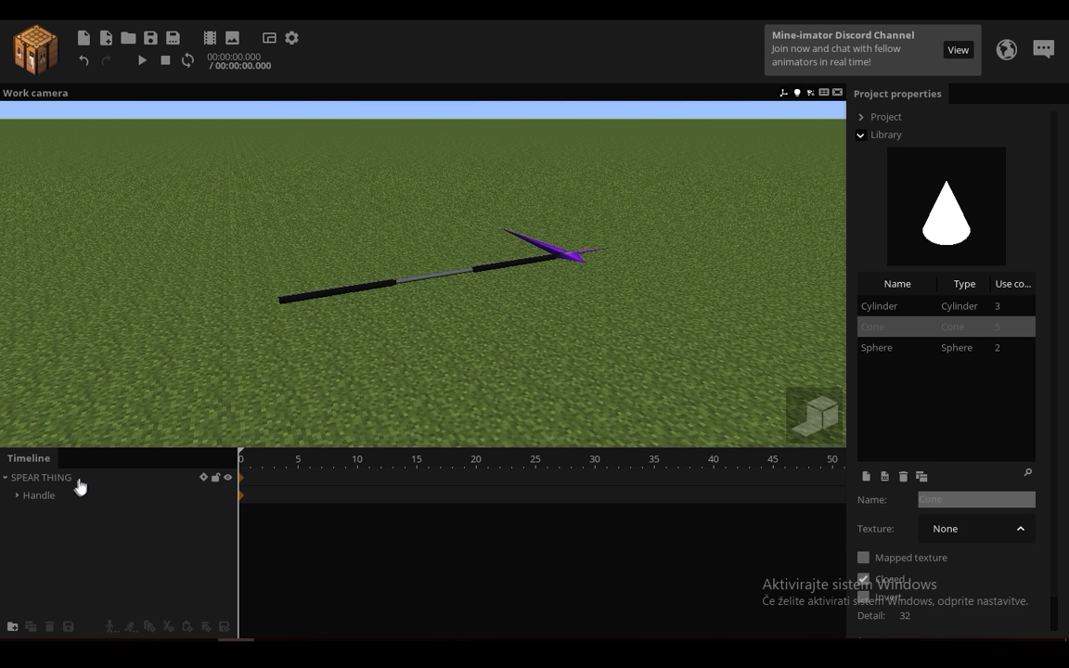
Step: Put SPEAR THING inside a new folder named SCALE
left_click(43, 478)
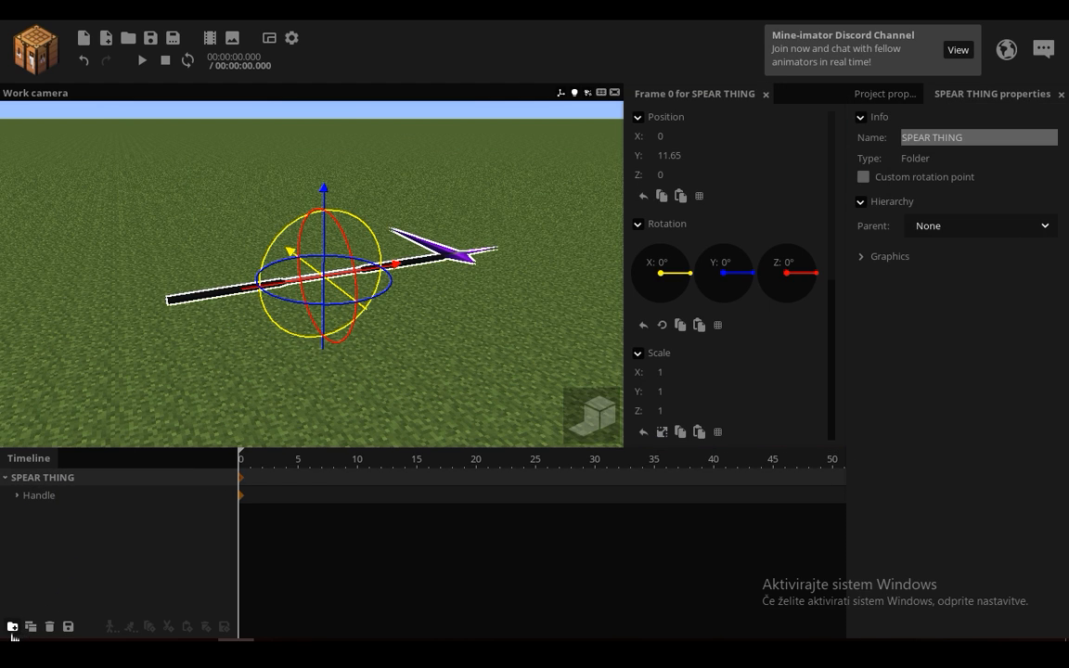
left_click(13, 627)
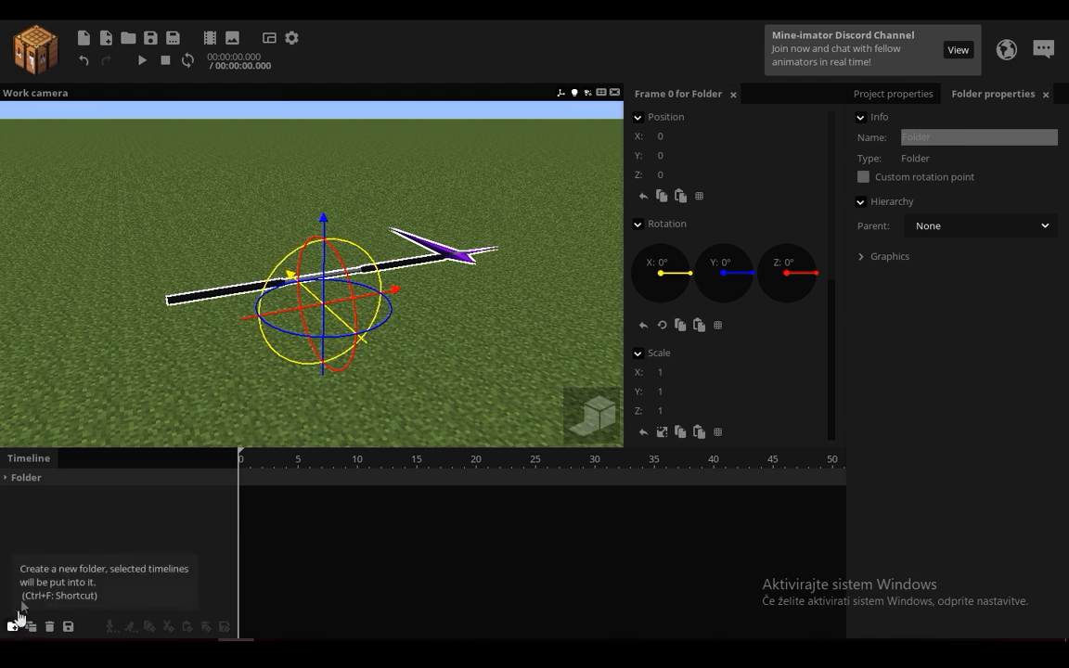
left_click(4, 477)
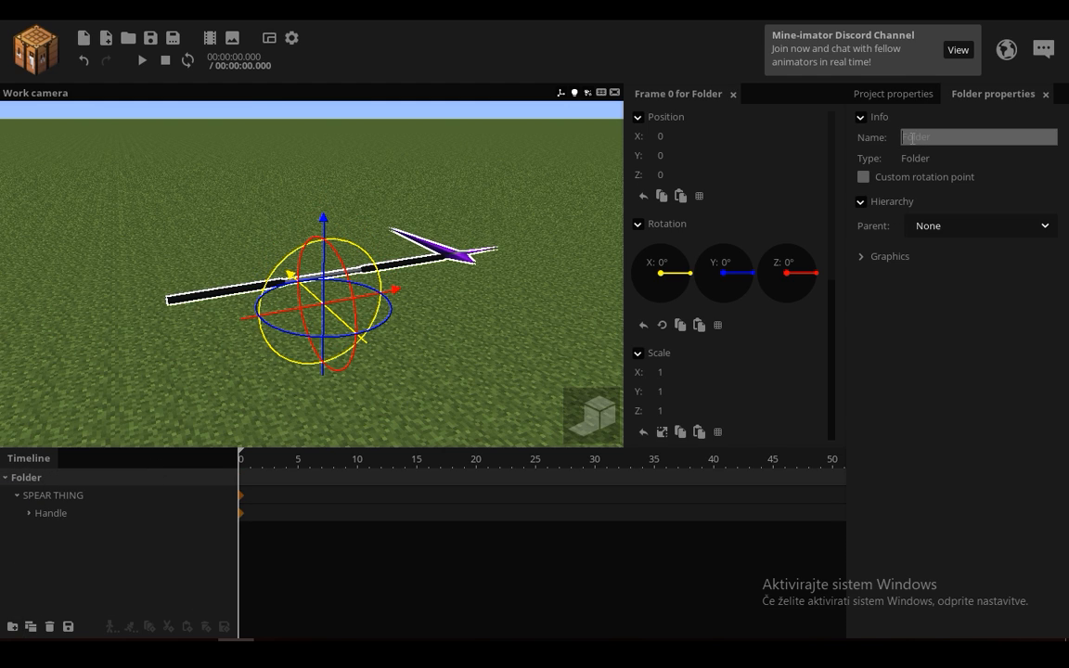
type("SCALE")
left_click(96, 495)
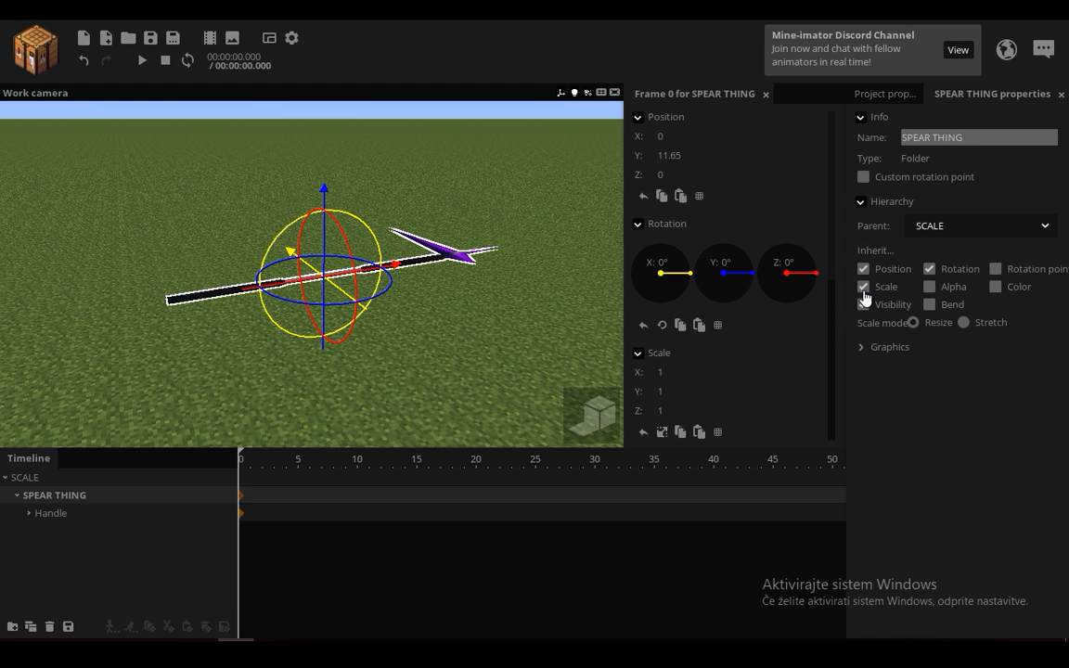
Step: Link the scale axes of the SCALE folder, try a uniform scale of 4.43, and undo that scaling
left_click(44, 479)
left_click_drag(487, 348, 515, 315)
left_click(661, 431)
left_click_drag(661, 372, 729, 373)
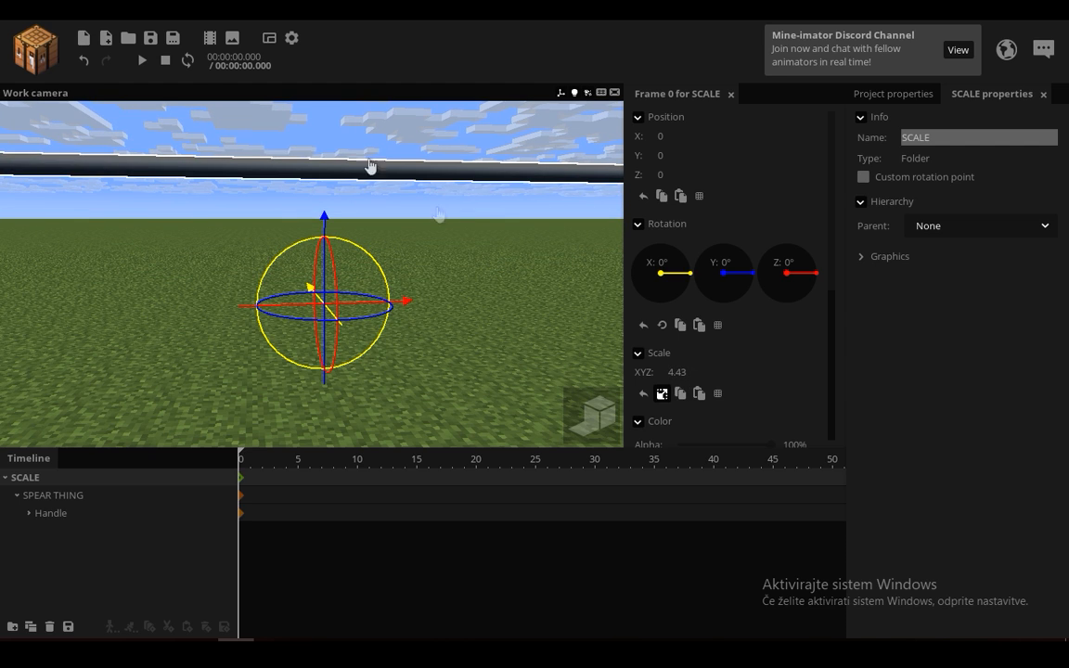
left_click(84, 59)
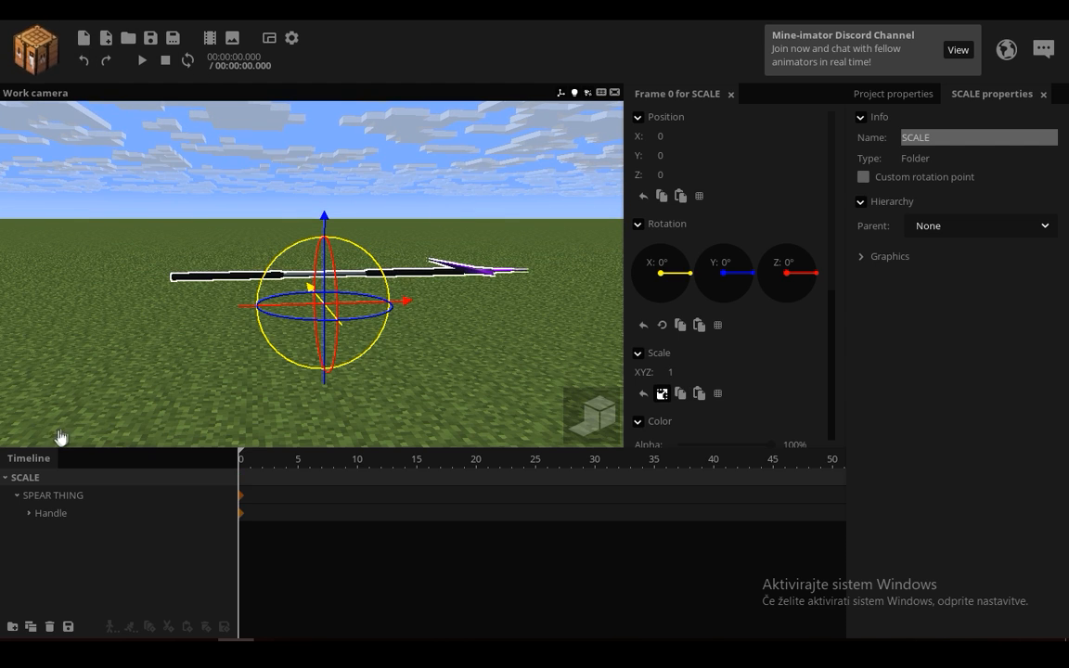
Step: Make SPEAR THING inherit only scale from SCALE by turning off position, rotation, and visibility inheritance
left_click(59, 499)
left_click(864, 269)
left_click(863, 305)
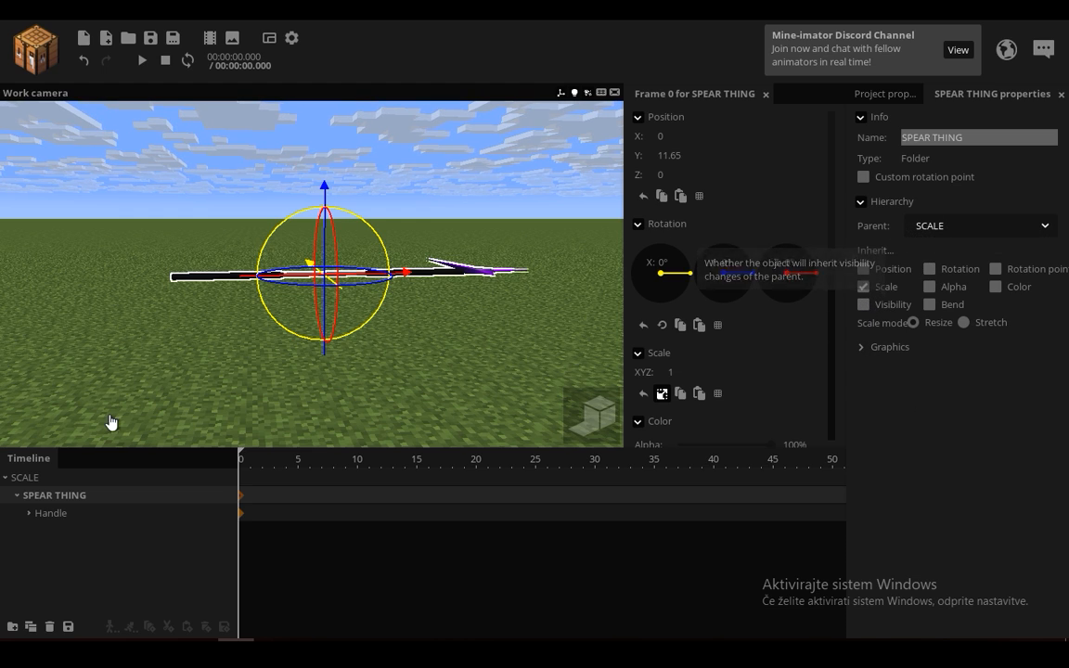
Step: Try a uniform scale of 1.82 on the SCALE folder and view the spear from its other end
left_click(62, 478)
mouse_move(691, 372)
left_mouse_down()
mouse_move(678, 372)
mouse_move(704, 372)
left_mouse_up()
left_click_drag(450, 284, 455, 261)
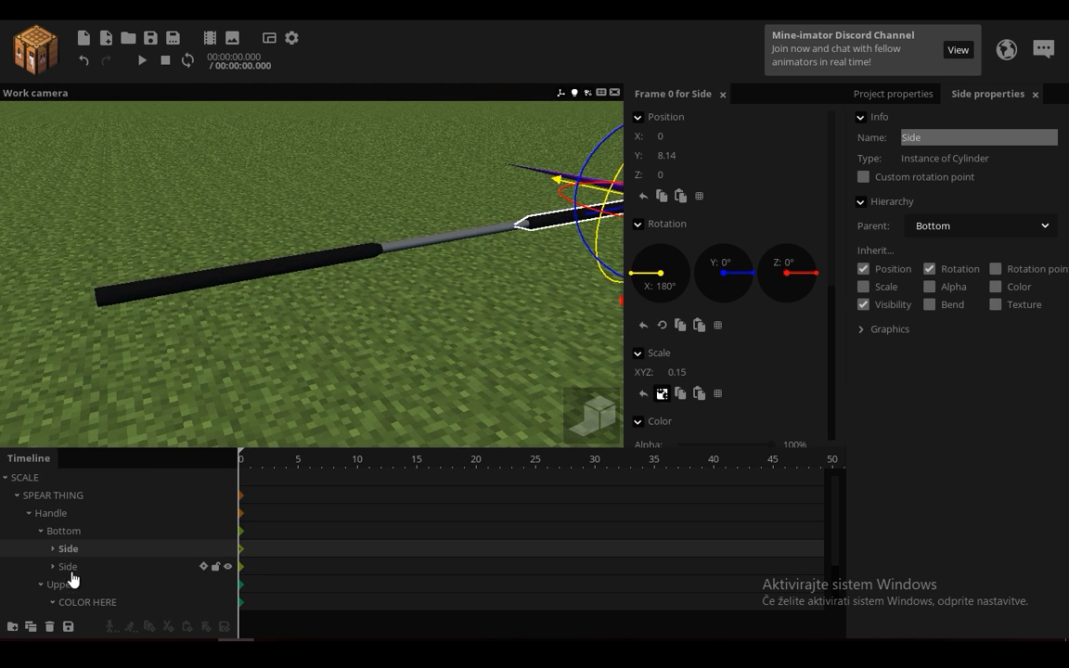
Step: Turn on scale inheritance for the second Side under Bottom and unlink its scale axes
left_click(71, 569)
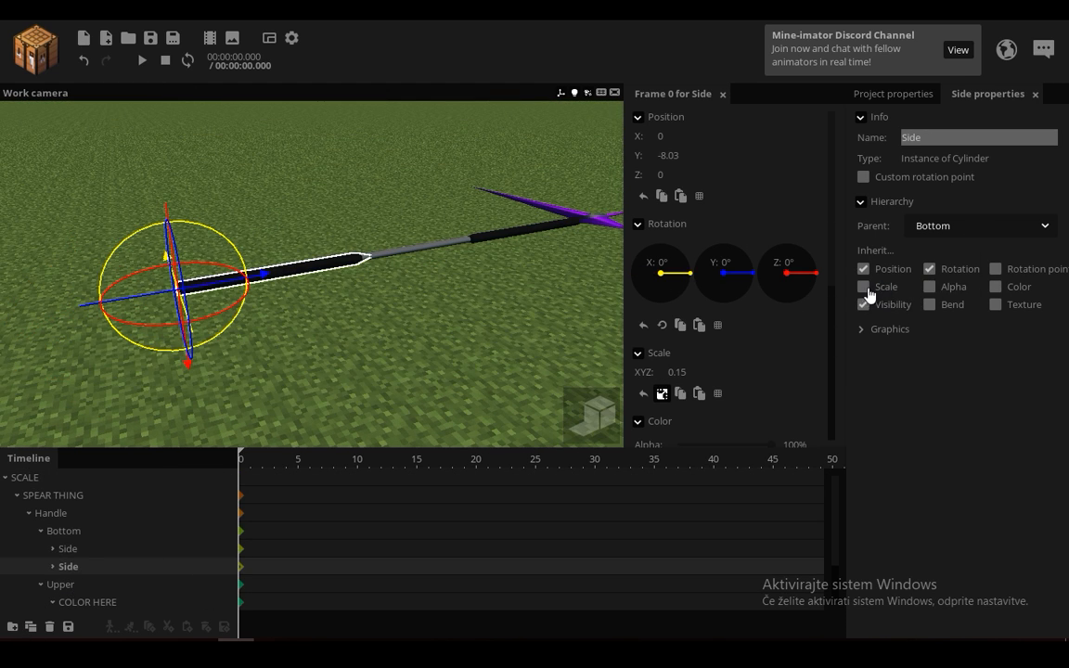
left_click(865, 287)
left_click(661, 393)
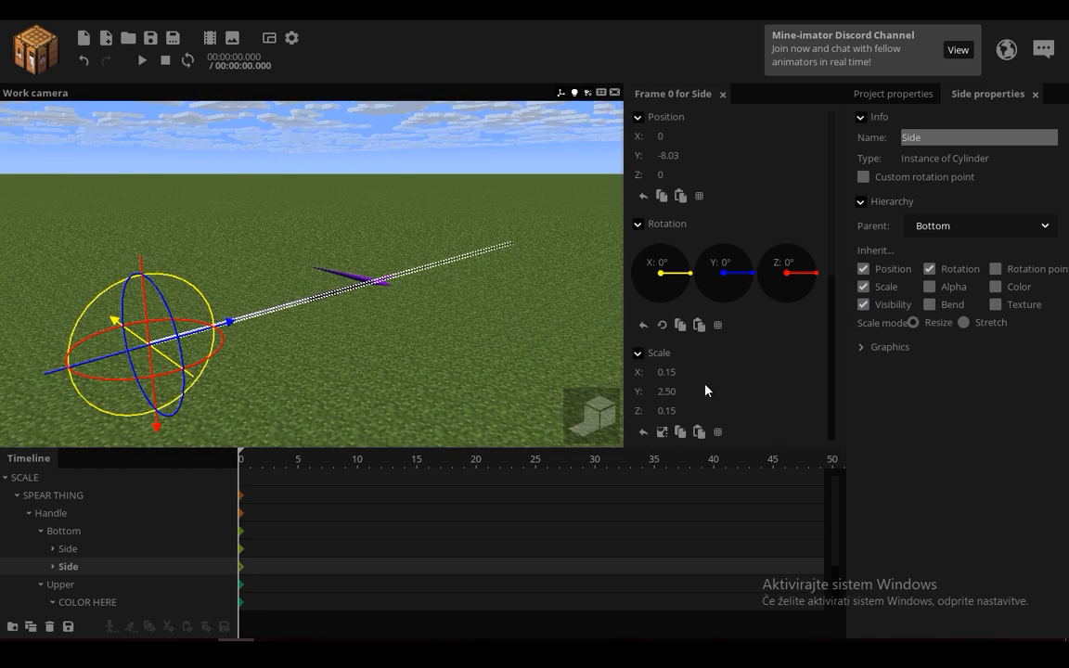
Step: Set the X and Z scale of the second Side under Bottom to 1 and examine the grip
left_click(672, 374)
type("1")
left_click(671, 412)
type("1")
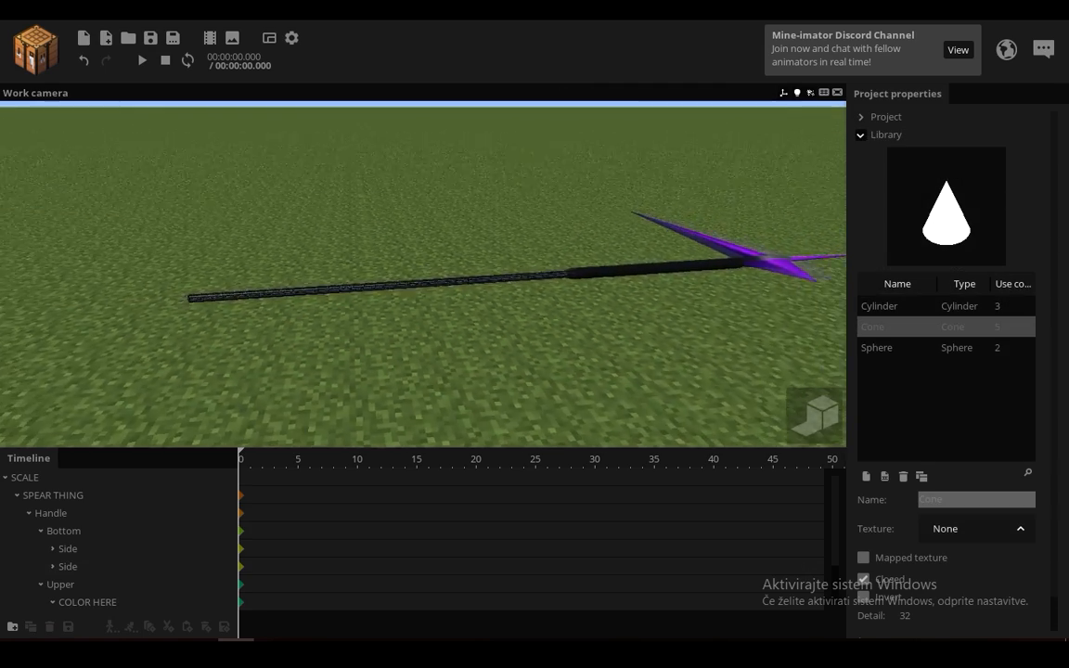
scroll(334, 308, "up", 2)
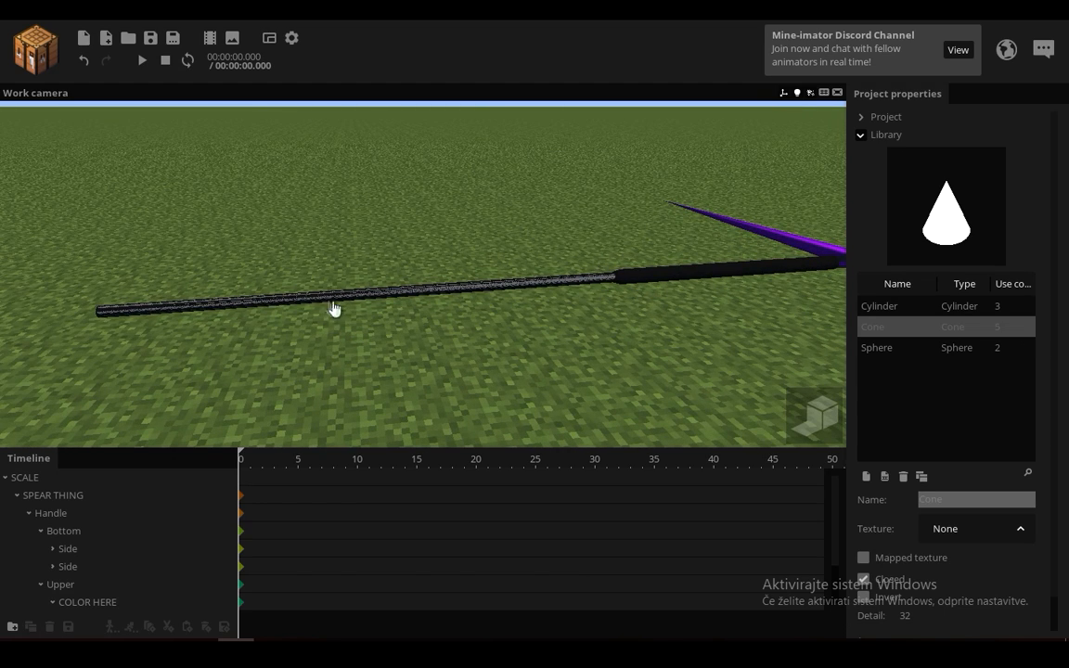
Step: Set the X and Z scale of the Bottom folder to 1.15 and inspect the grip up close
left_click(53, 515)
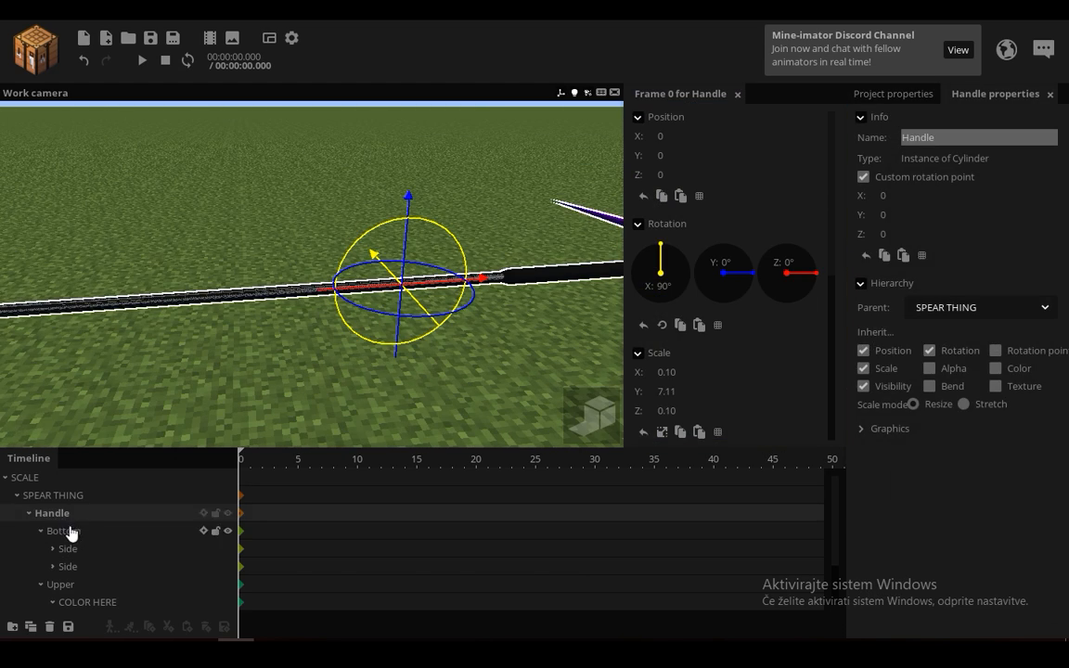
left_click(70, 532)
left_click_drag(184, 385, 498, 396)
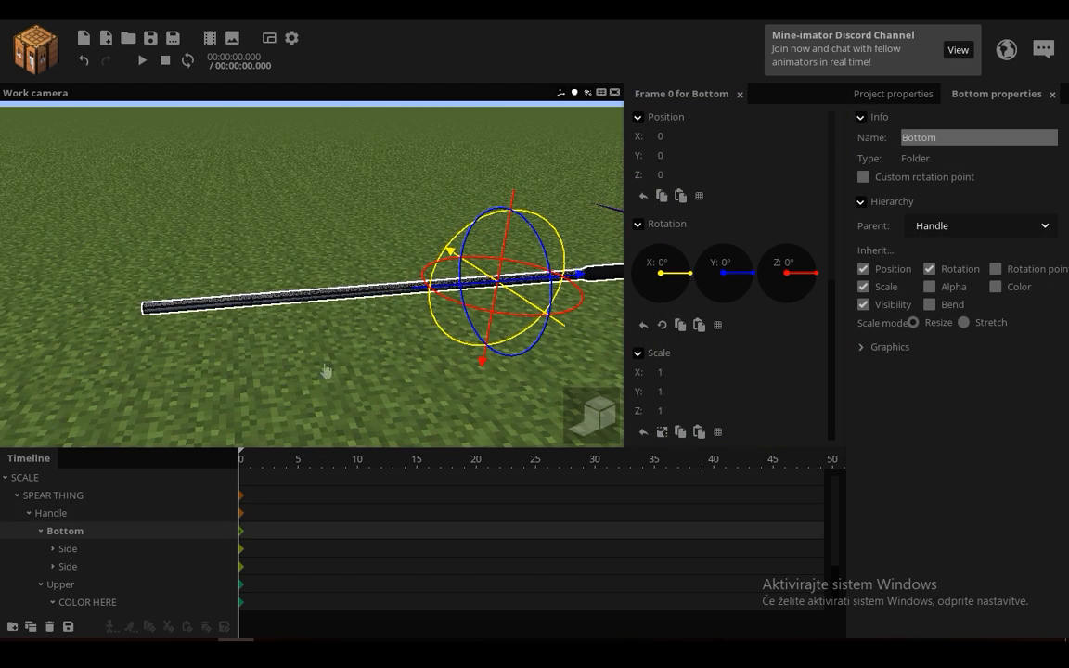
left_click_drag(326, 370, 330, 348)
left_click(685, 373)
type(".15")
left_click(665, 409)
left_click_drag(381, 397, 509, 357)
right_click_drag(508, 356, 502, 281)
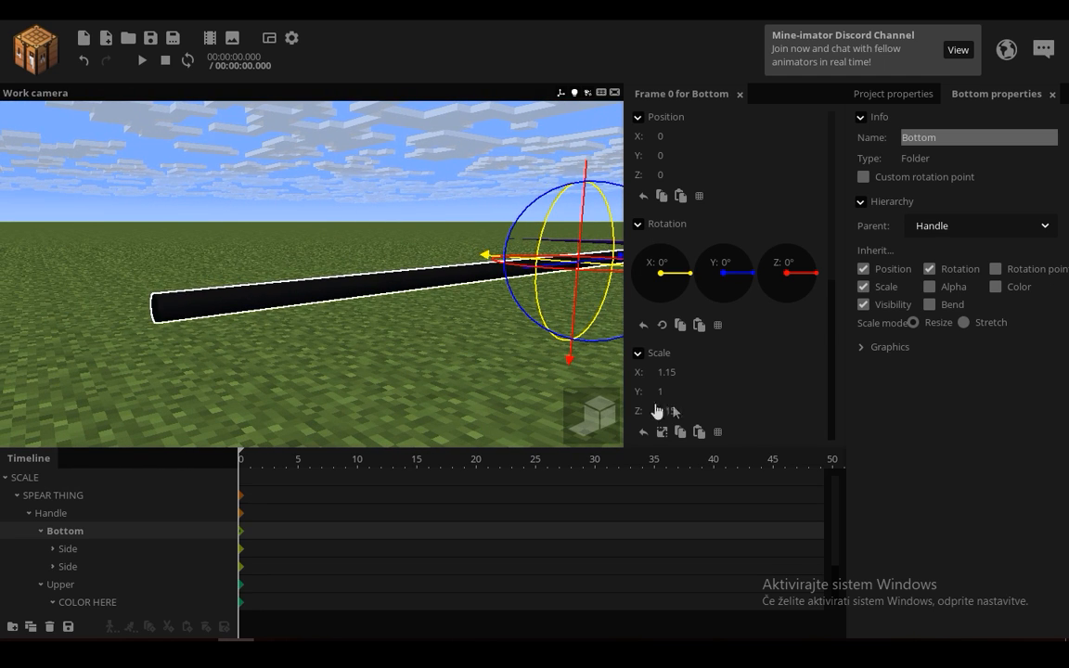
Step: Set the X and Z scale of the Bottom folder to 1.30 and try adjusting its Y scale
key("BackSpace")
key("BackSpace")
type("30")
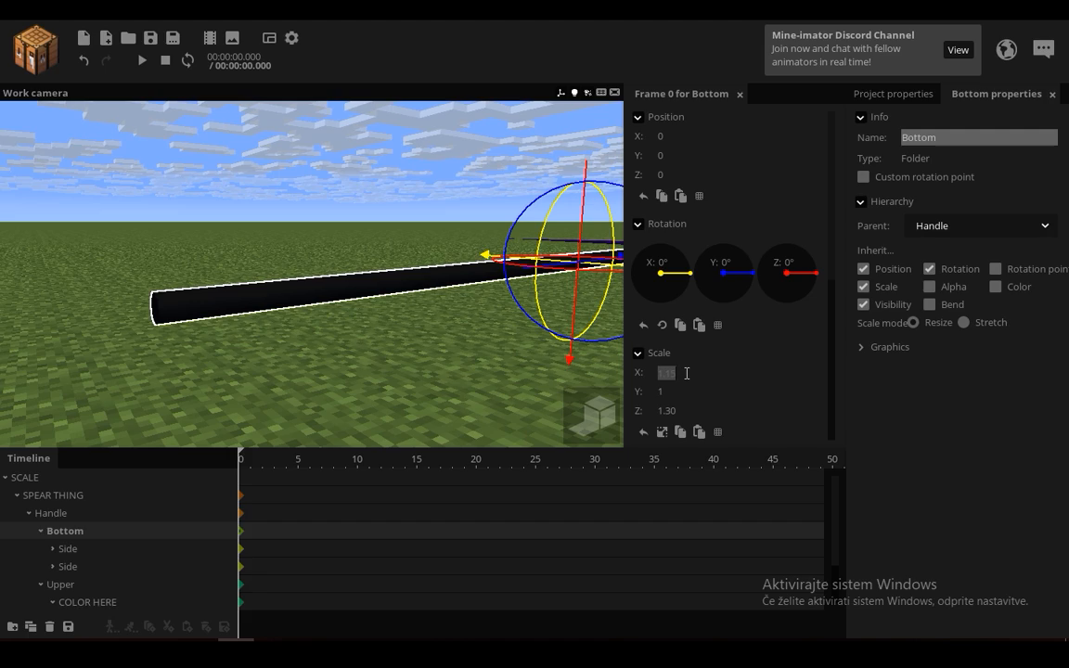
right_click_drag(480, 349, 481, 349)
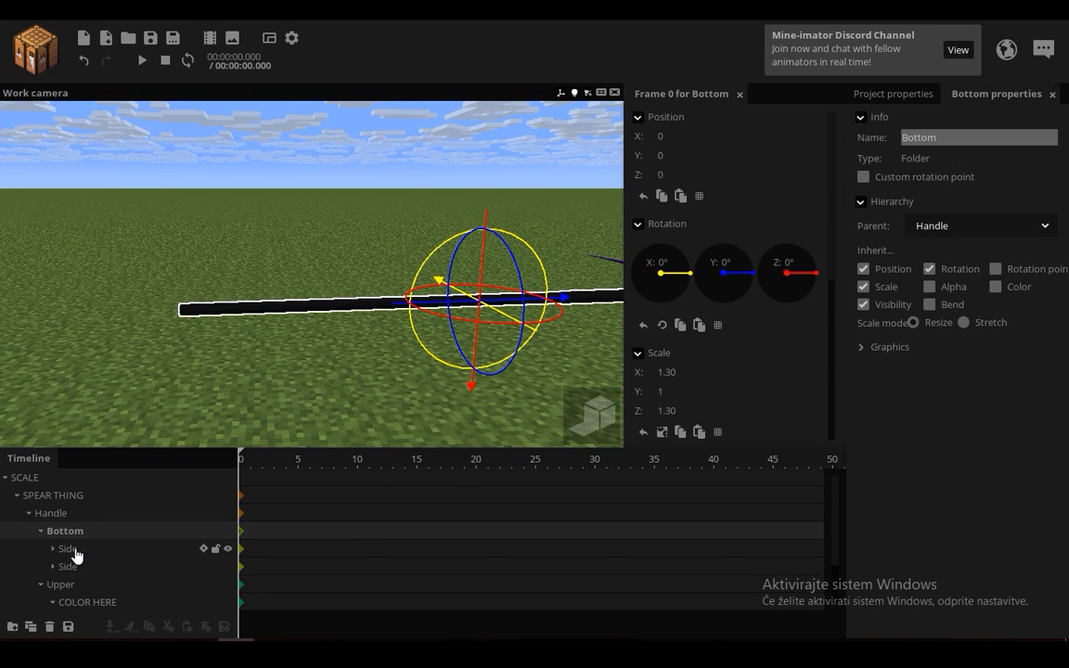
right_click_drag(352, 366, 352, 366)
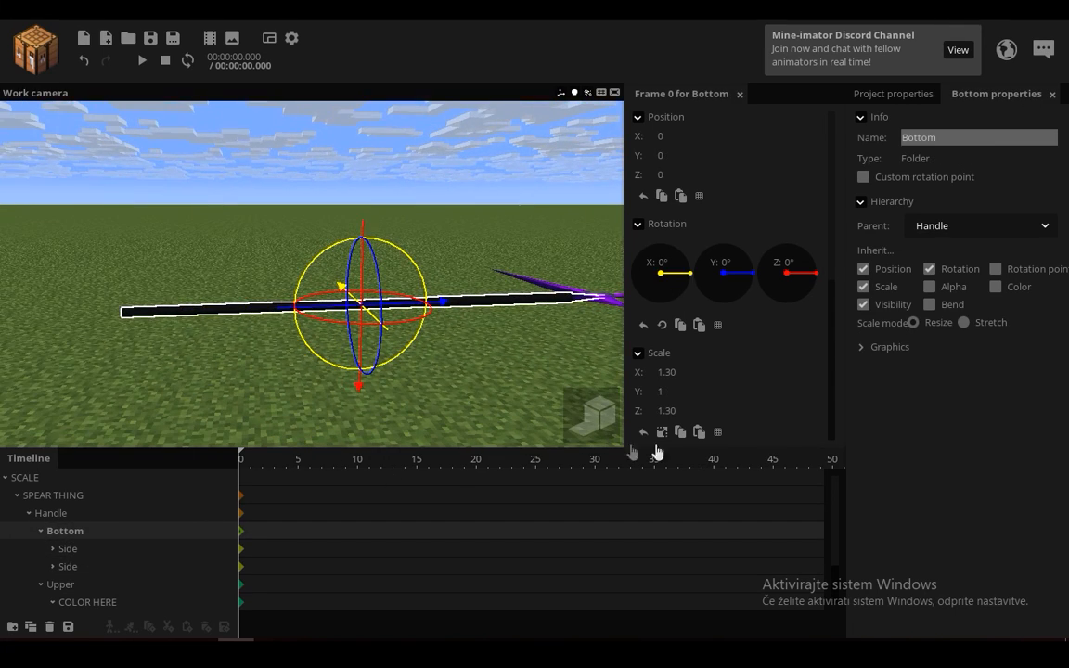
mouse_move(664, 394)
left_mouse_down()
mouse_move(560, 396)
mouse_move(676, 397)
left_mouse_up()
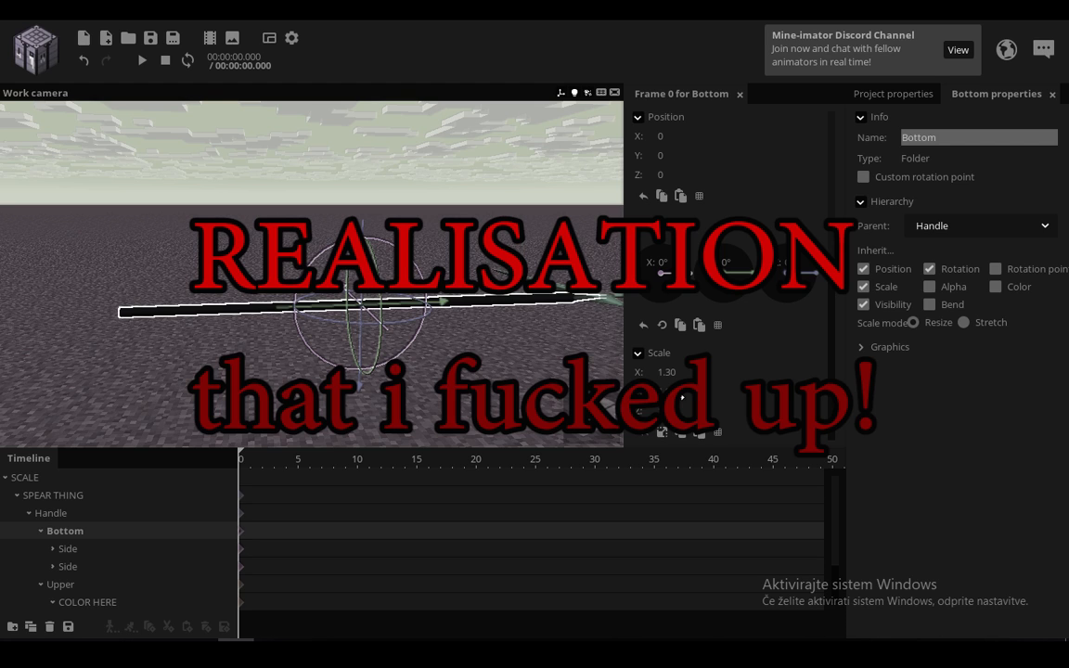
Step: Check the settings of SCALE, SPEAR THING, Handle, and Bottom down the hierarchy
left_click(66, 495)
left_click(60, 478)
left_click(65, 495)
left_click(69, 513)
left_click(65, 531)
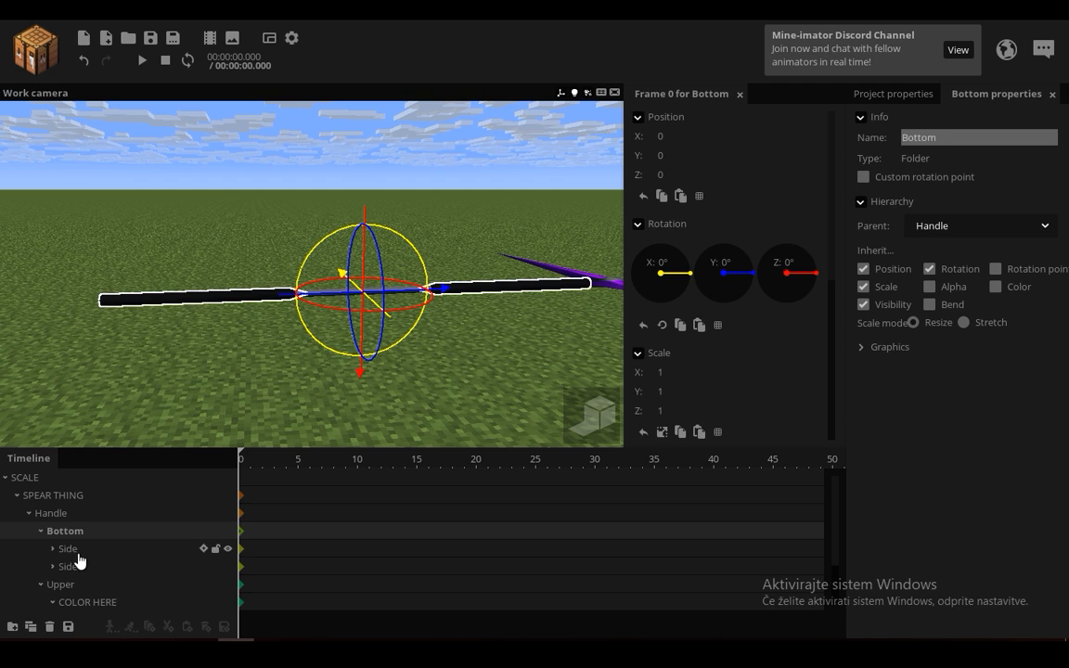
Step: Turn on scale inheritance for the second Side under Bottom and view its stretched shape
left_click(67, 566)
left_click(882, 289)
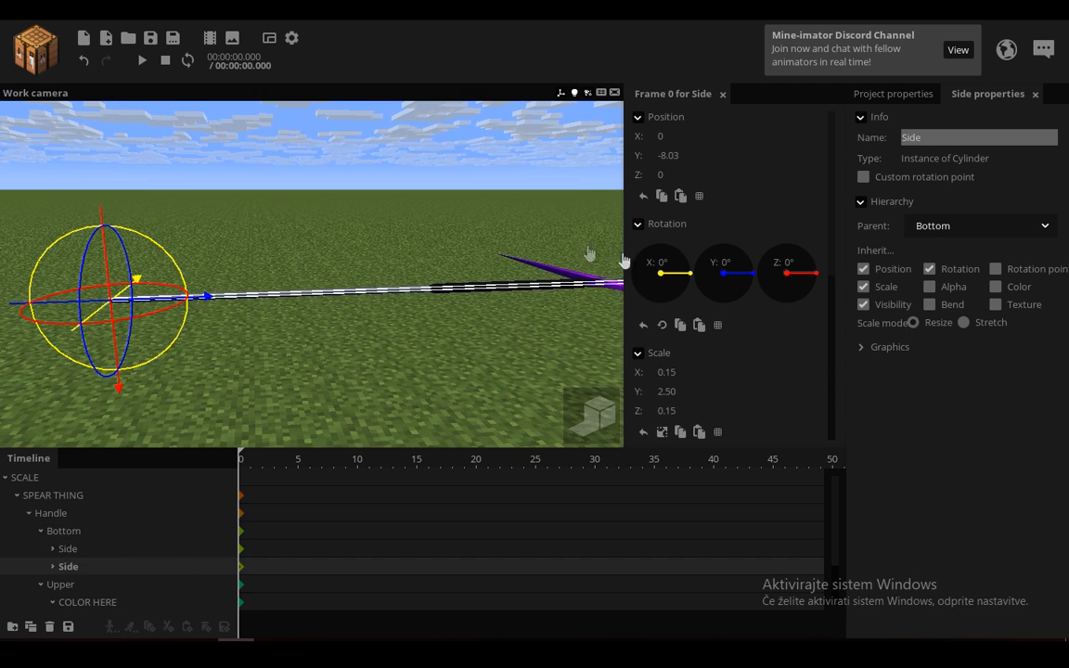
left_click_drag(464, 297, 453, 304)
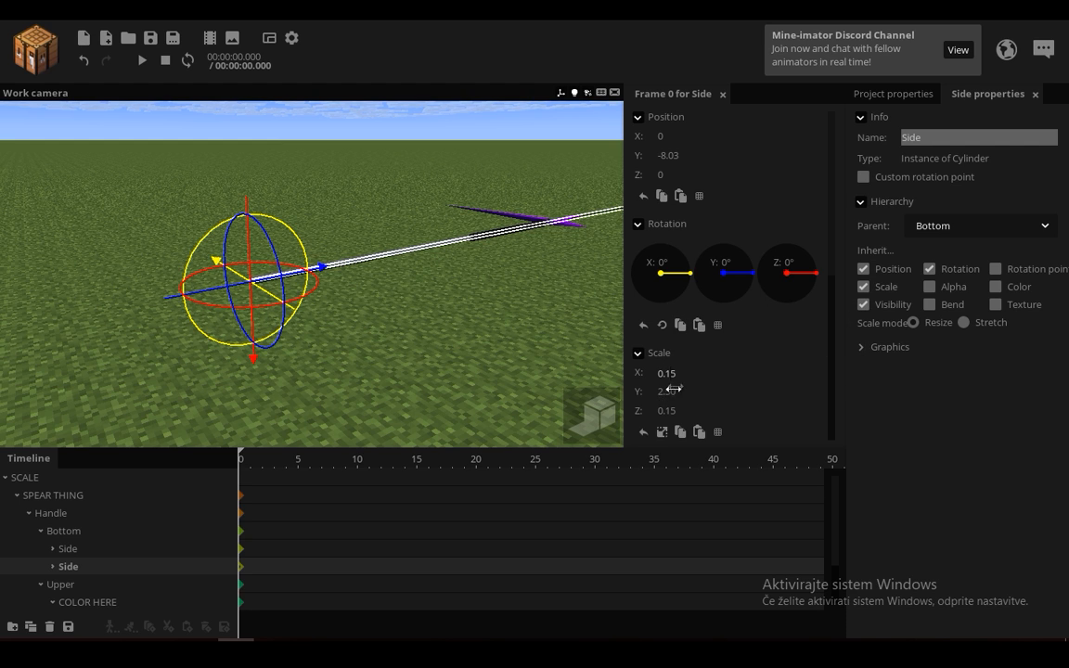
Step: Set the X, Y, and Z scale of the second Side under Bottom to 1
type("1")
left_click(649, 410)
type("1")
left_click(685, 390)
type("1")
left_click_drag(519, 317, 381, 464)
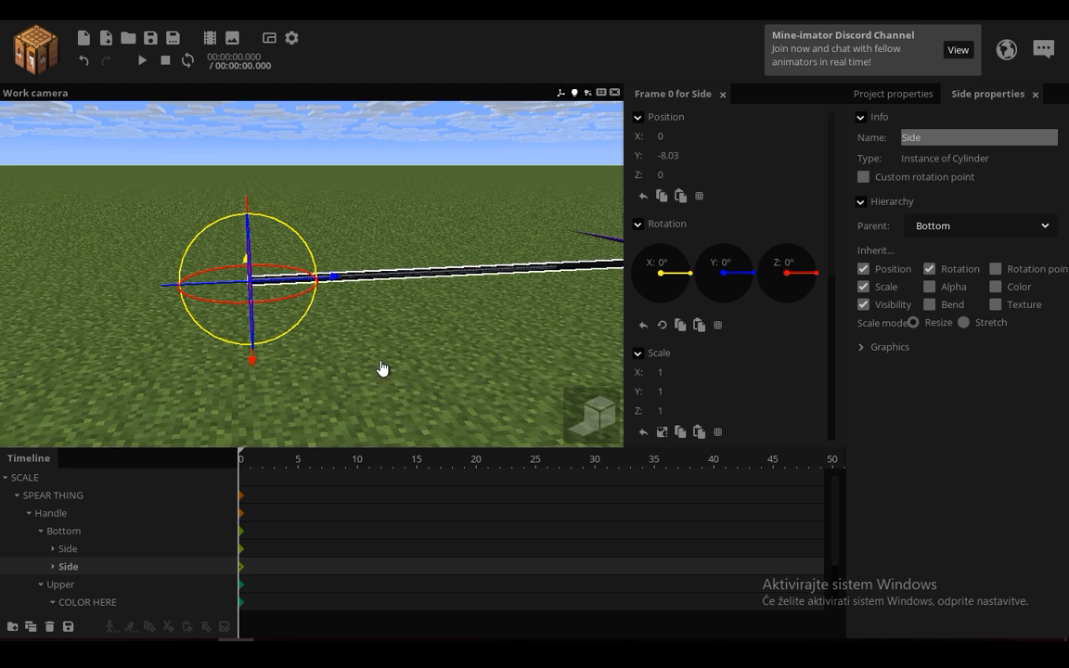
left_click_drag(381, 368, 648, 422)
Step: Set the second Side's X and Z scale to 1.30 and its Y scale to 0.21, then deselect it
left_click(693, 375)
type("1.3")
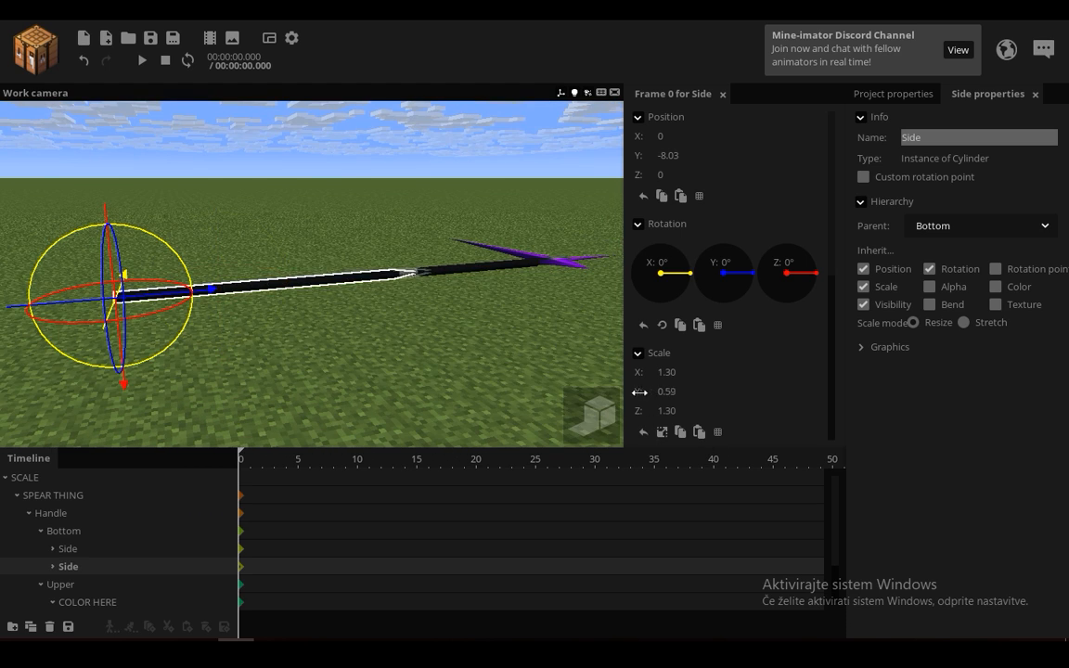
left_click_drag(638, 392, 614, 394)
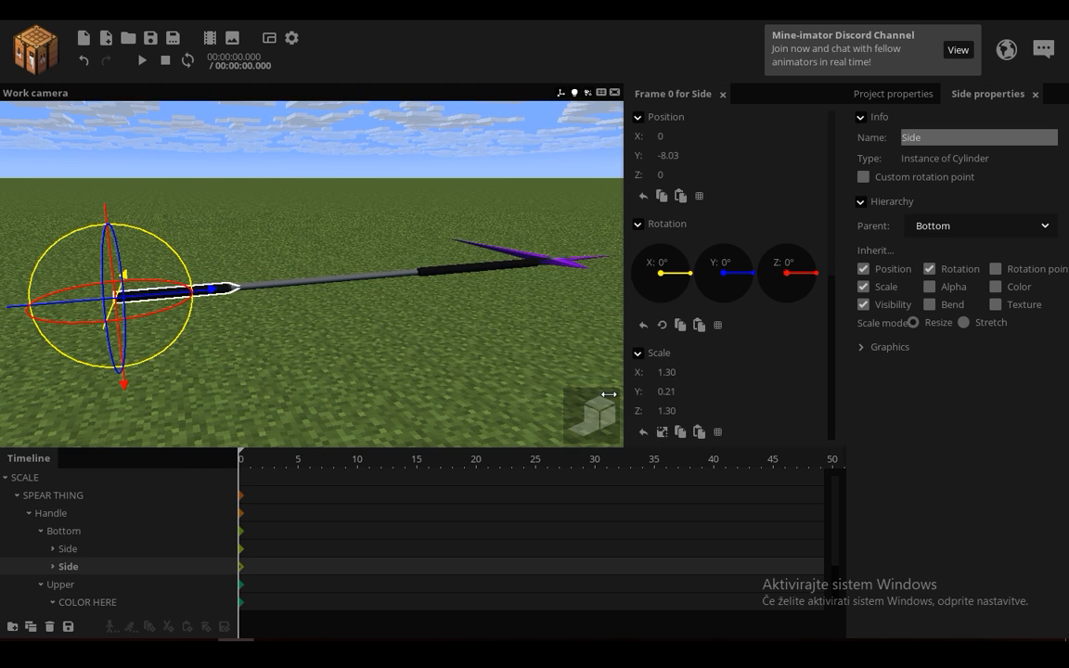
left_click(516, 347)
left_click_drag(513, 337, 504, 327)
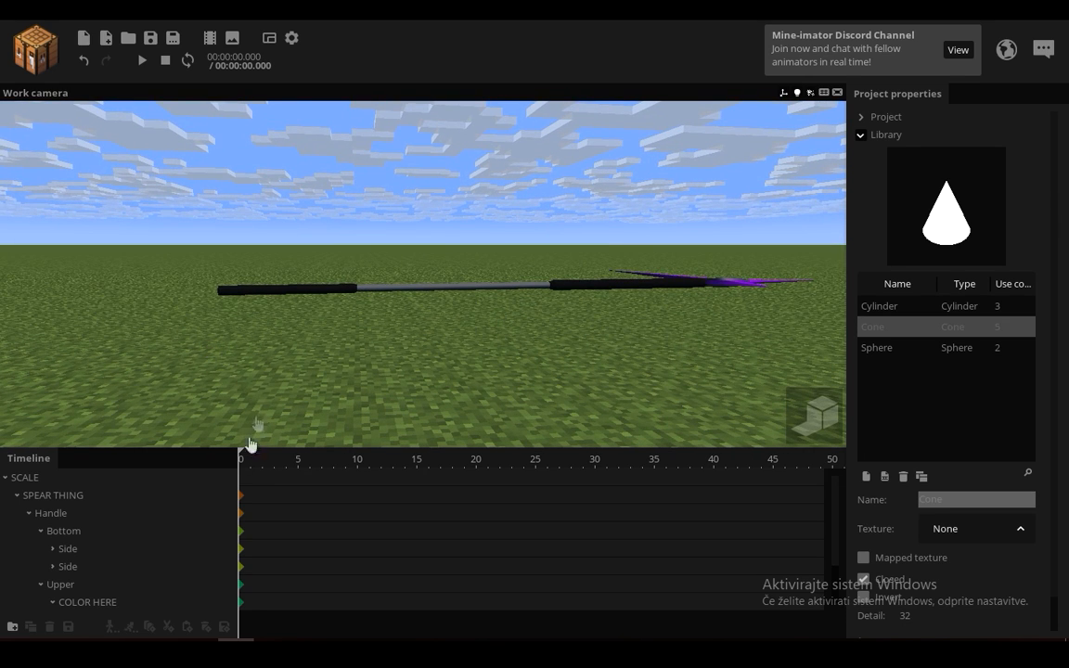
Step: Reduce the Y scale of the Bottom folder to about 0.75
left_click(74, 535)
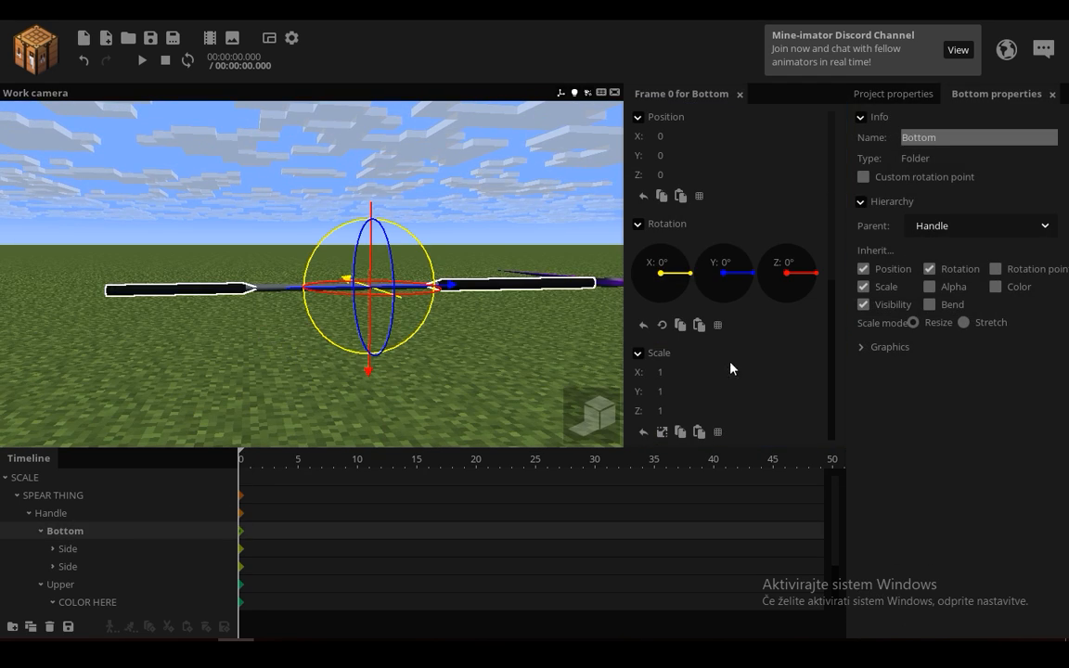
left_click_drag(661, 397, 665, 383)
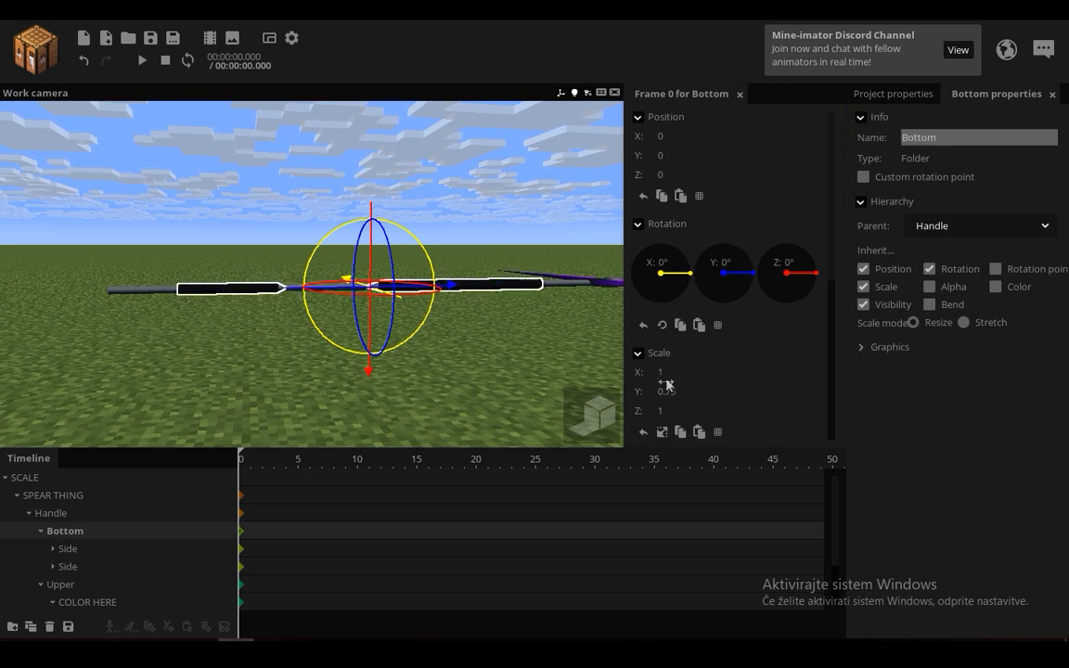
Step: Undo the Bottom folder's last scale change, and reduce the Y scale of the first Side under Bottom
left_click(83, 60)
double_click(71, 551)
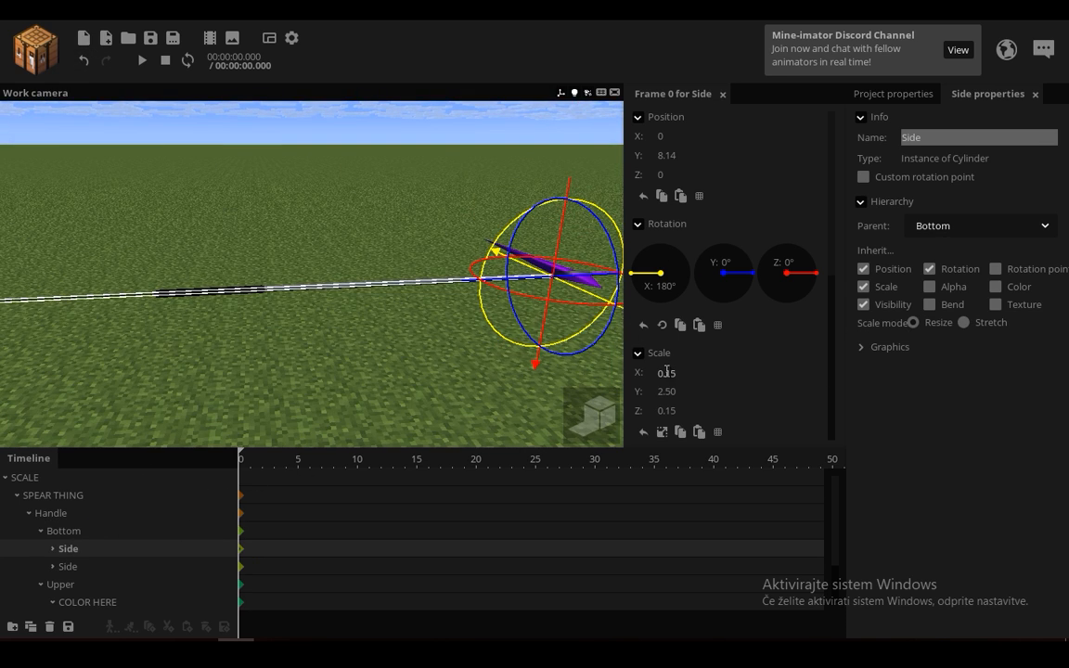
left_click_drag(665, 393, 618, 398)
left_click(453, 359)
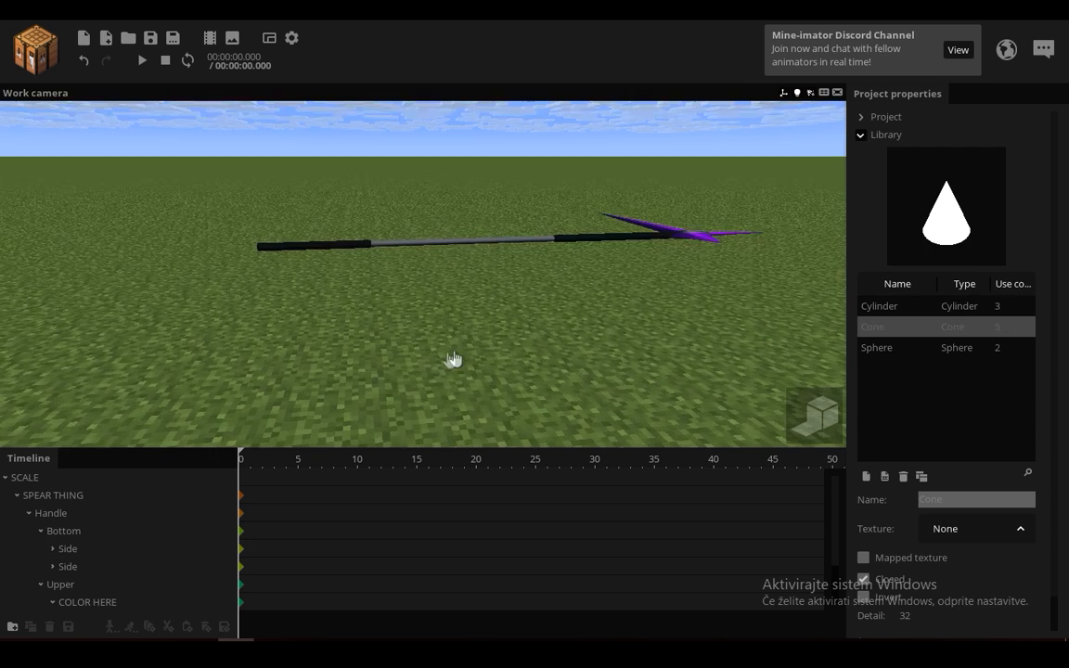
Step: Combine the SCALE folder's scale axes into a single XYZ value and scale the whole spear up to 1.94
left_click(76, 476)
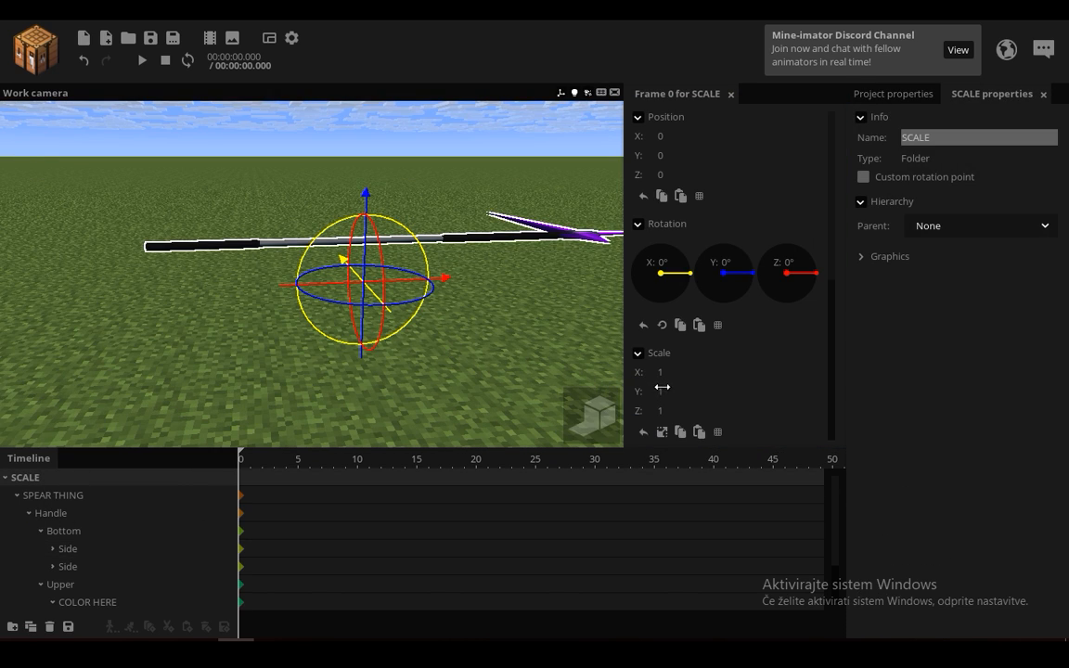
left_click(661, 431)
left_click_drag(675, 372, 698, 373)
right_click_drag(501, 297, 519, 343)
key("e")
right_click_drag(557, 299, 585, 330)
key("w")
right_click_drag(411, 253, 416, 253)
mouse_move(679, 374)
left_mouse_down()
mouse_move(690, 373)
mouse_move(680, 374)
left_mouse_up()
key("s")
right_click_drag(484, 309, 643, 302)
Step: Deselect the SCALE folder and collapse the SPEAR THING hierarchy in the timeline
left_click(414, 316)
key("w")
key("s")
right_click_drag(335, 359, 335, 359)
key("w")
left_click(17, 496)
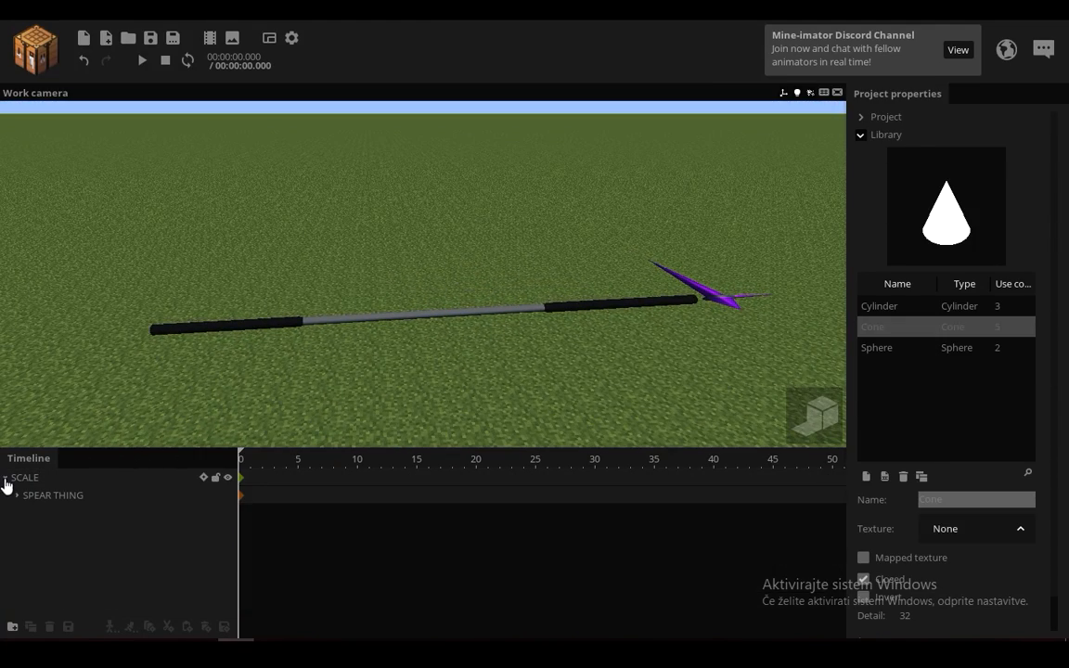
Step: Create a folder named ROTATION, parent the SCALE folder to it, and leave only rotation inheritance enabled on SCALE
left_click(24, 479)
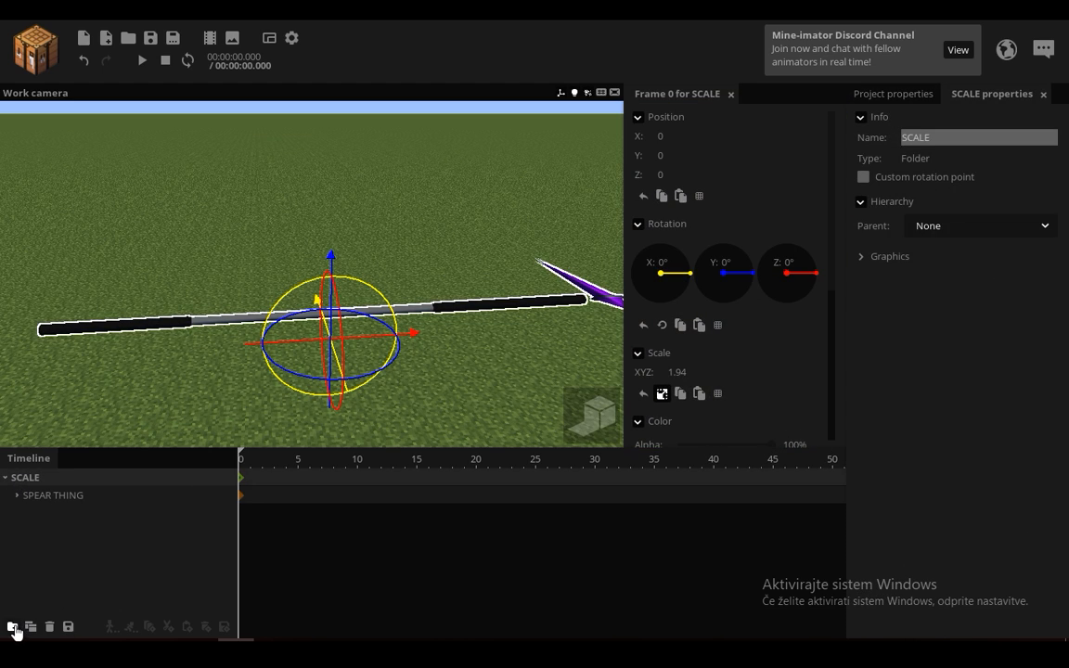
left_click(13, 627)
left_click(947, 137)
type("ROTATION")
left_click(6, 477)
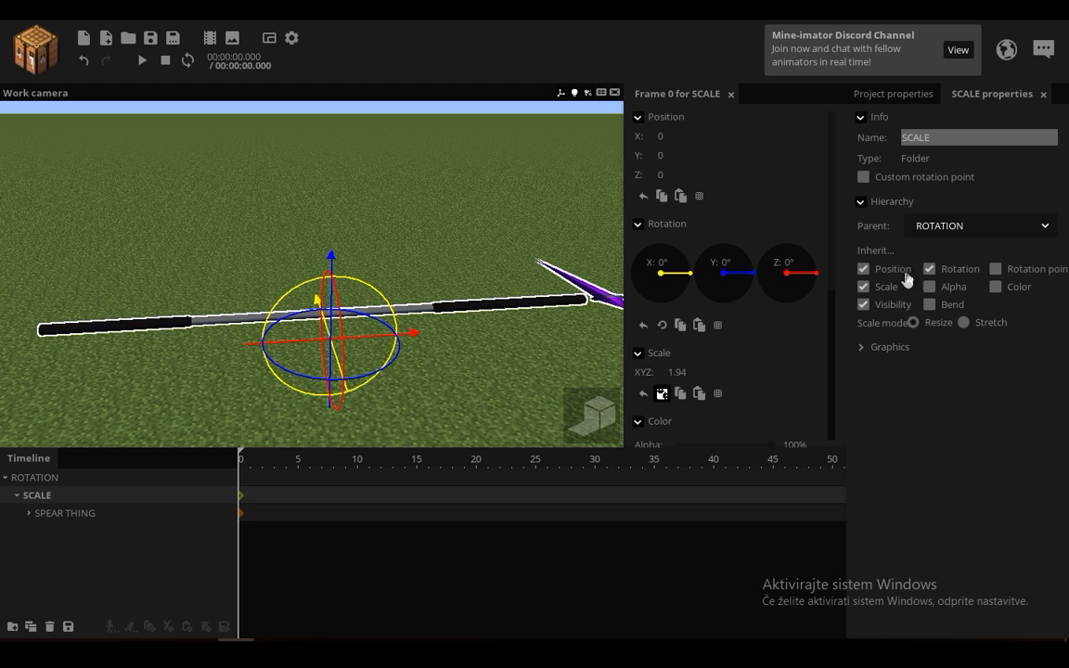
left_click(887, 289)
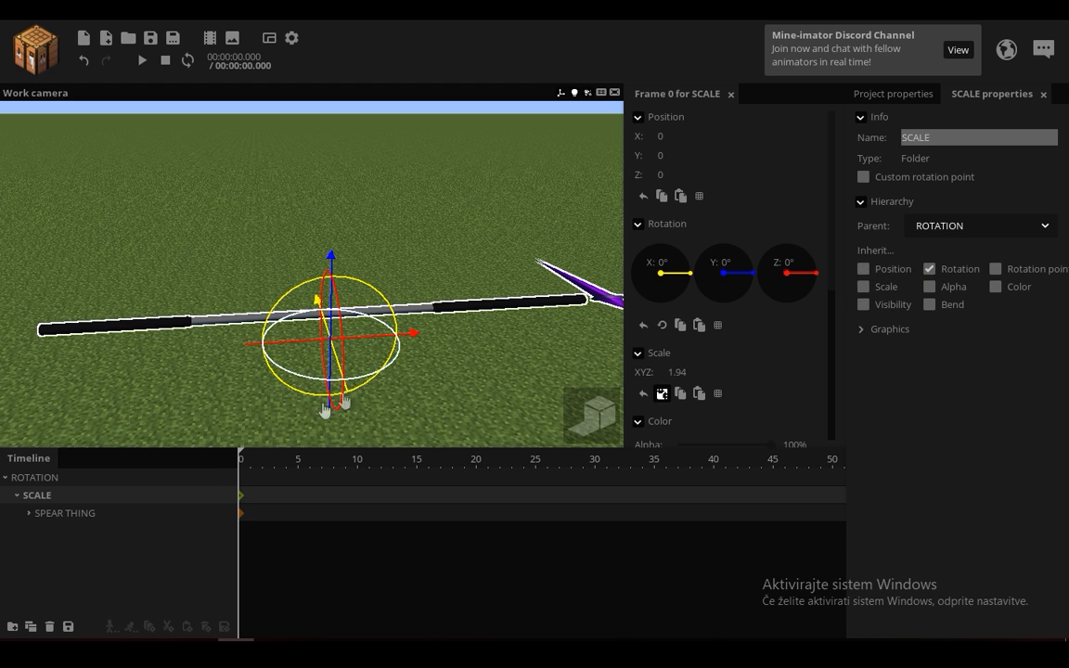
Step: Rotate the ROTATION folder about its Y axis and check the inheritance options of SPEAR THING
left_click(42, 477)
left_click_drag(388, 368, 408, 355)
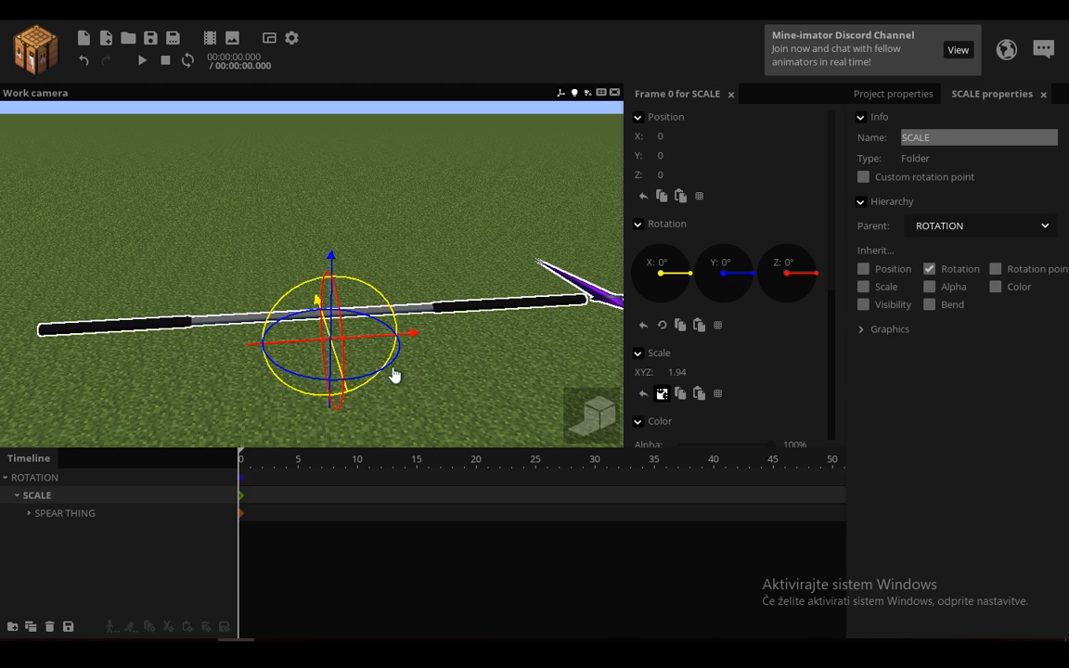
left_click_drag(393, 373, 352, 403)
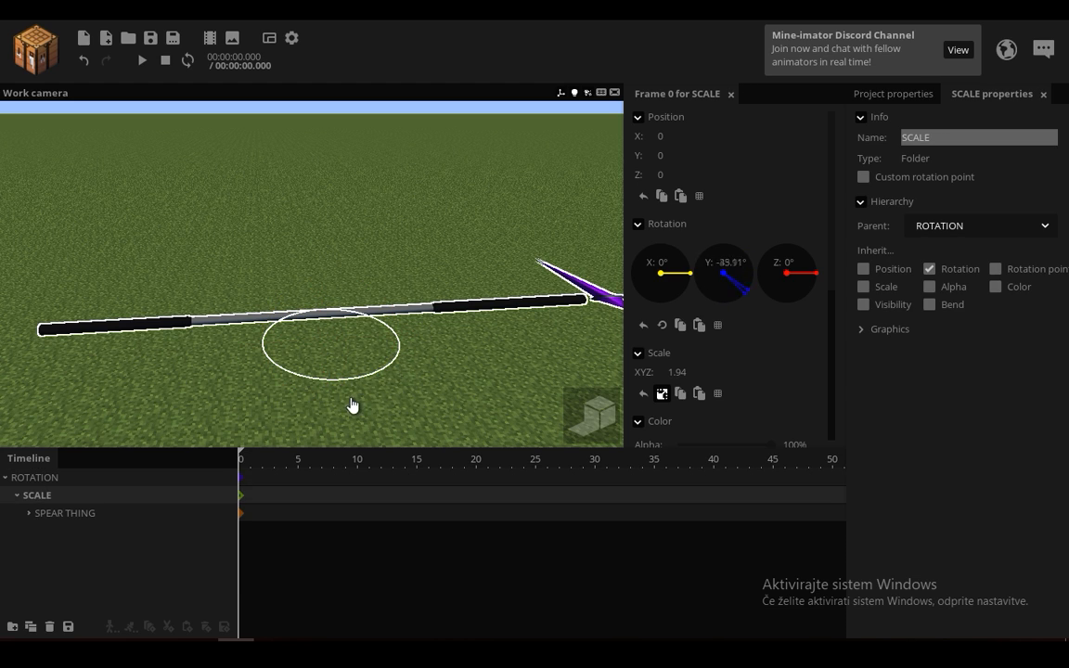
left_click(100, 512)
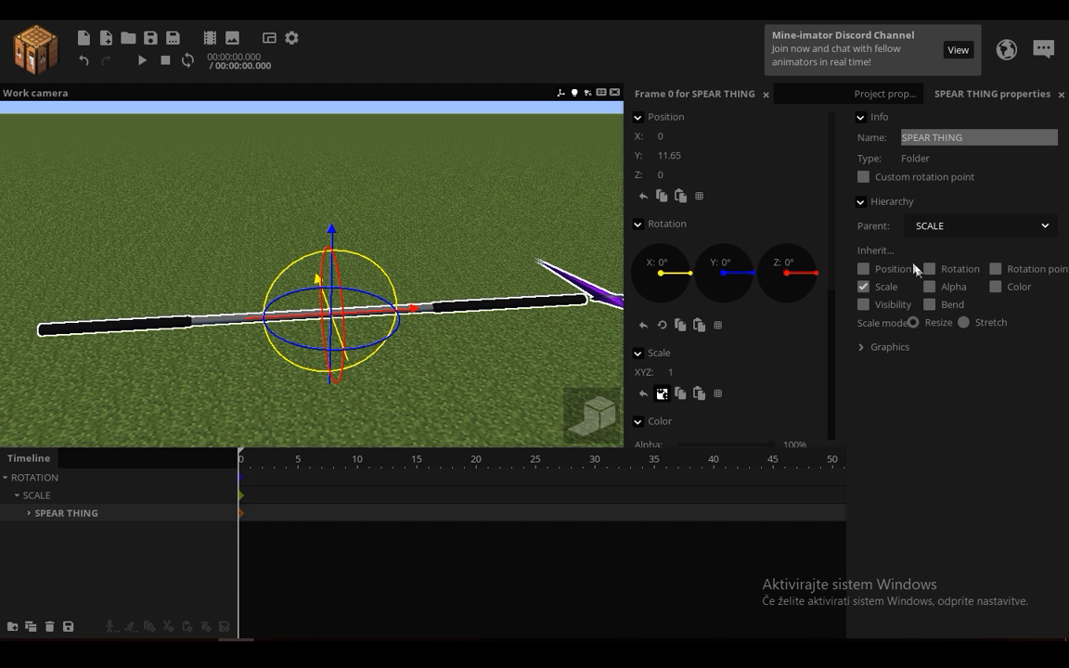
Step: Move the SCALE folder out to the timeline's root level and nest the ROTATION folder inside it
right_click_drag(184, 397, 185, 345)
left_click(34, 500)
left_click_drag(36, 477, 54, 489)
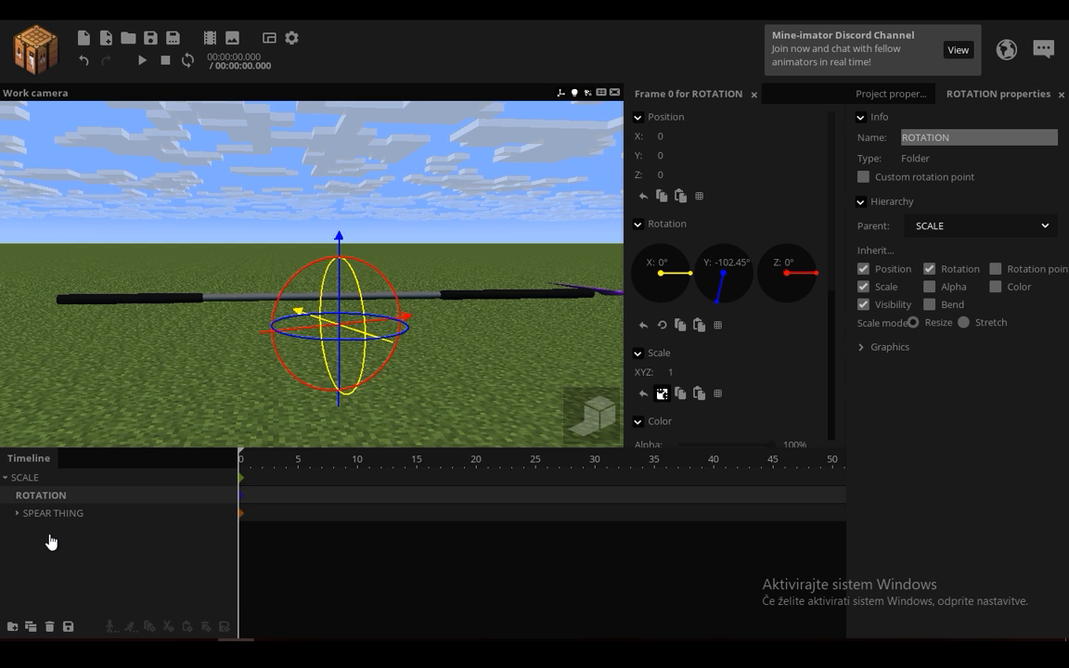
Step: Enable rotation inheritance for the SPEAR THING folder under SCALE
left_click(49, 536)
left_click(53, 514)
left_click(55, 540)
left_click(60, 516)
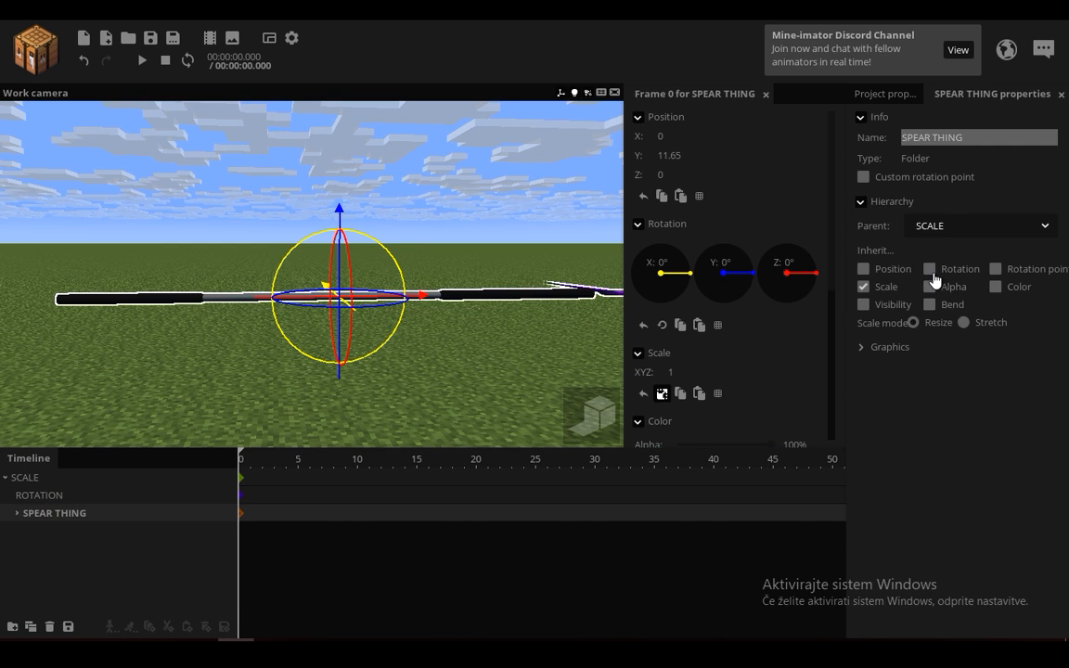
left_click(928, 269)
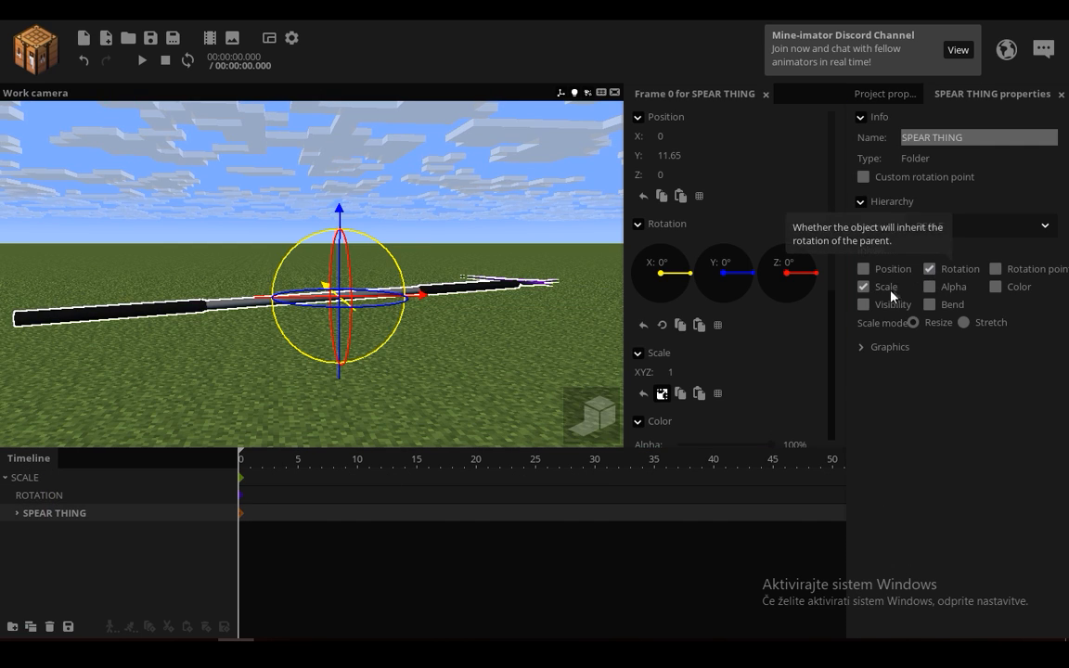
Step: View the spear with the SCALE folder selected, deselect it, and save the project
left_click(45, 479)
left_click_drag(465, 312, 334, 353)
left_click(271, 194)
left_click(150, 37)
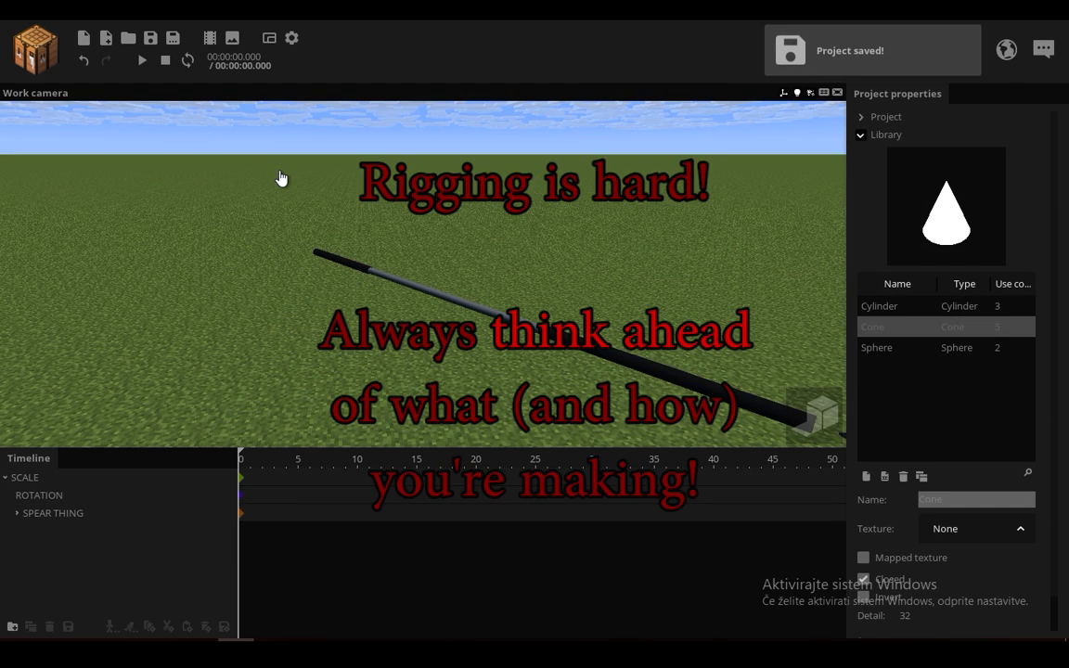
middle_click_drag(399, 238, 439, 246)
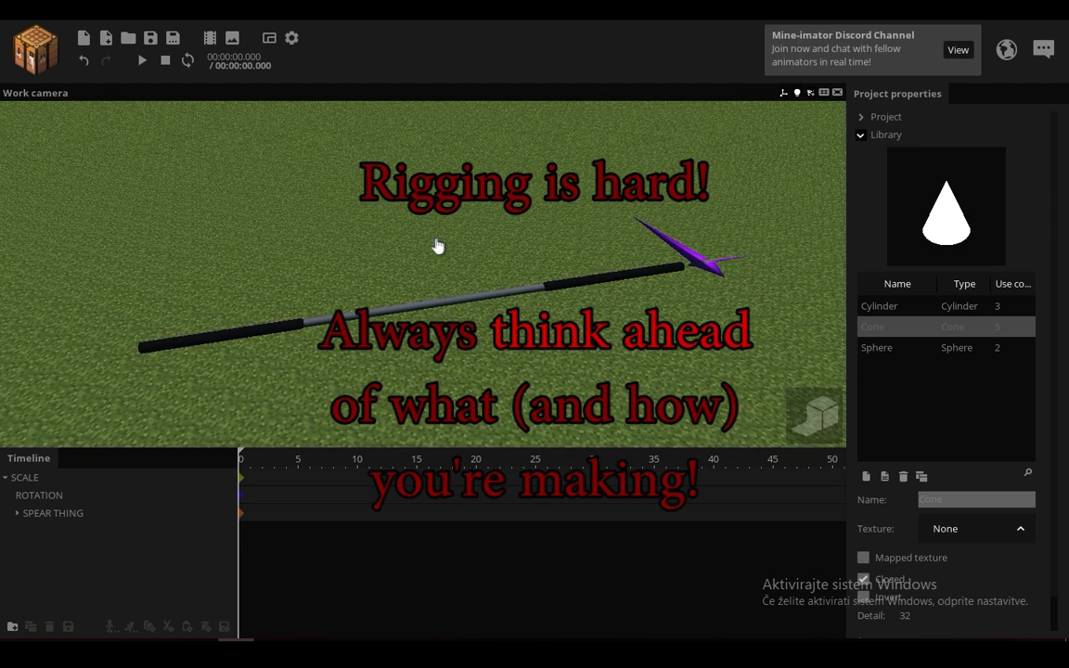
middle_click_drag(408, 253, 127, 316)
middle_click_drag(465, 239, 529, 204)
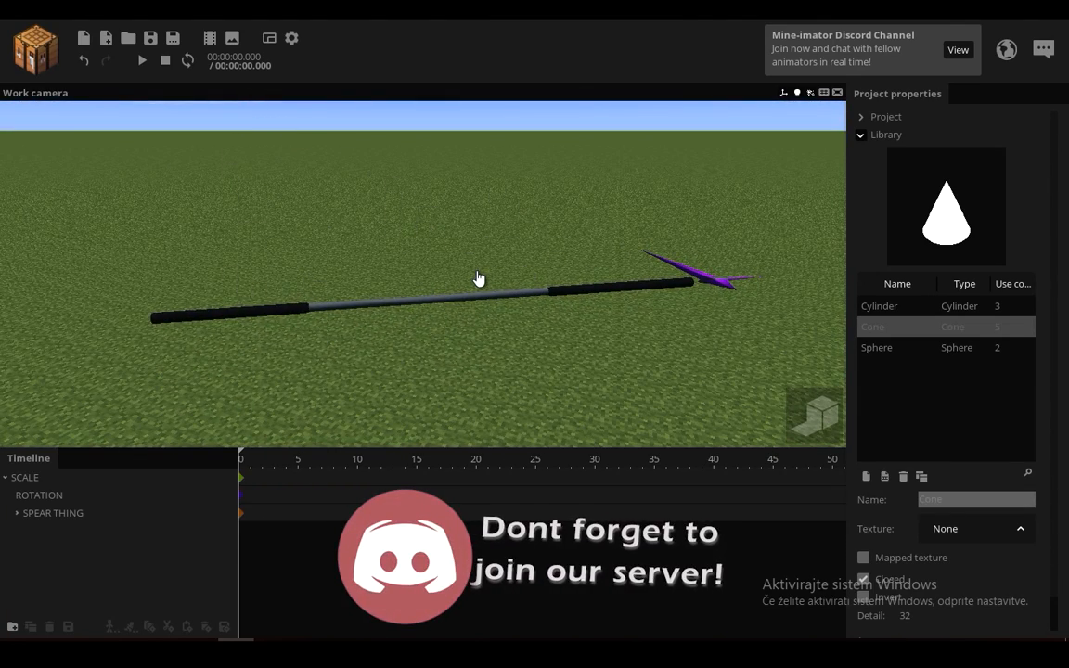